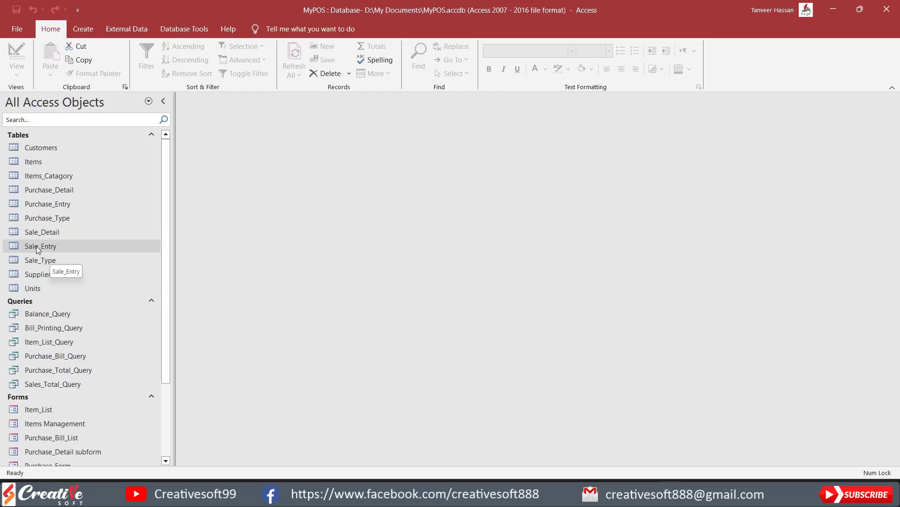
# Review the records in the Sale_Entry and Sale_Detail tables, closing both tables when done.
pyautogui.doubleClick(44, 247)
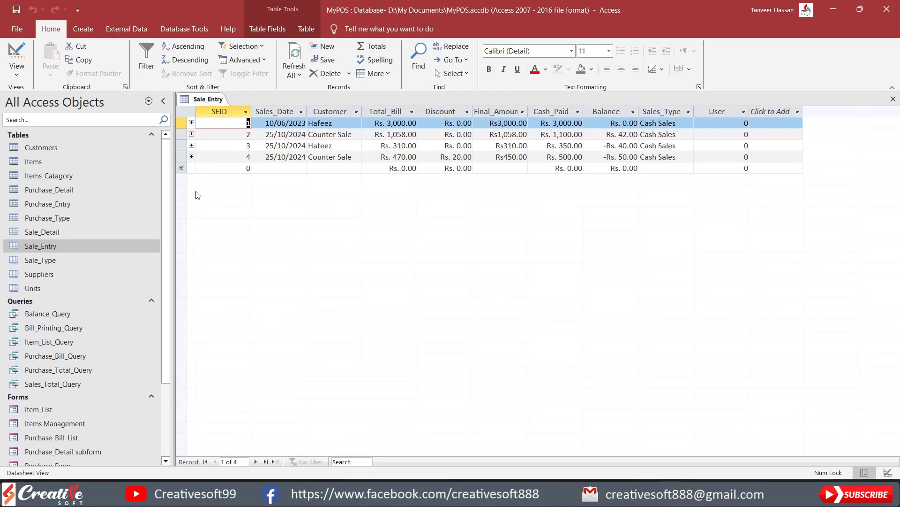
pyautogui.click(40, 233)
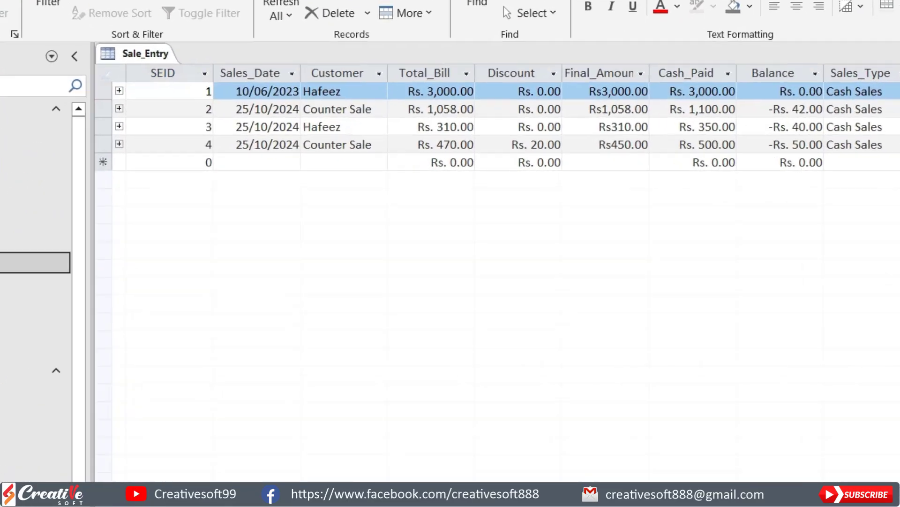
pyautogui.doubleClick(19, 262)
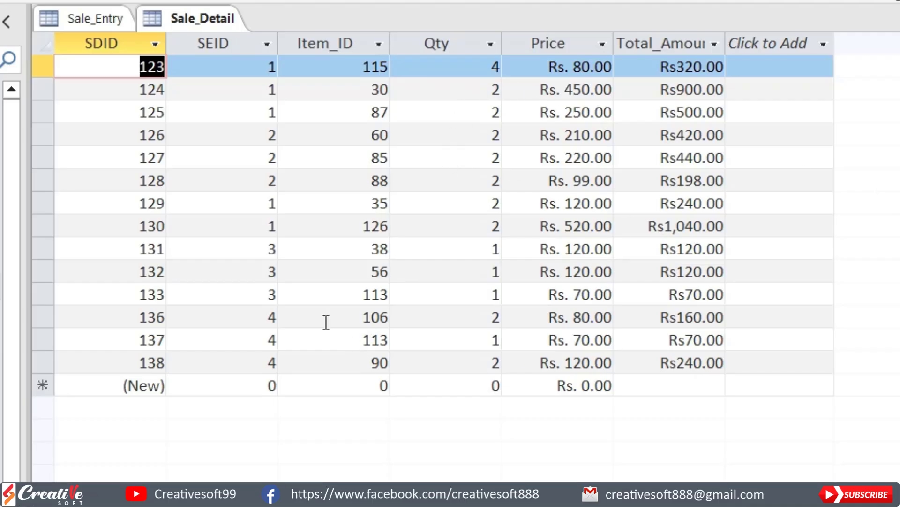
pyautogui.hotkey('ctrl', 'w')
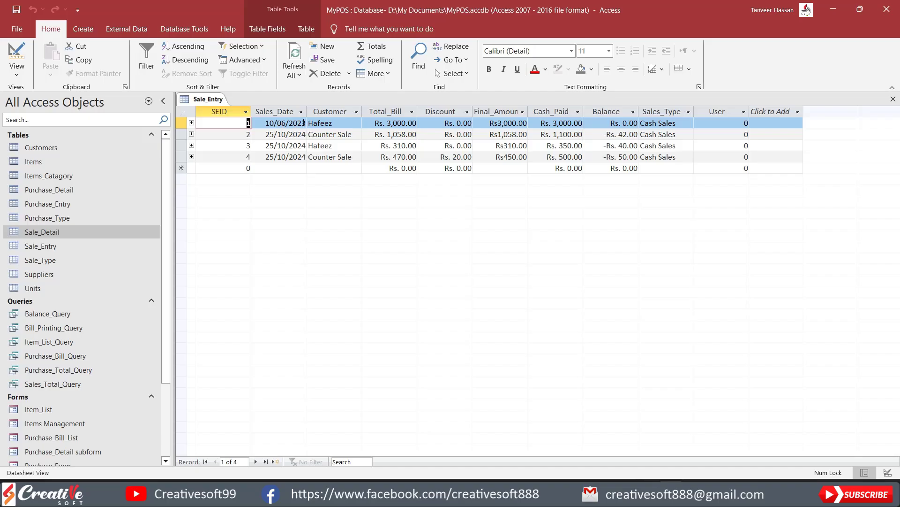
pyautogui.click(893, 99)
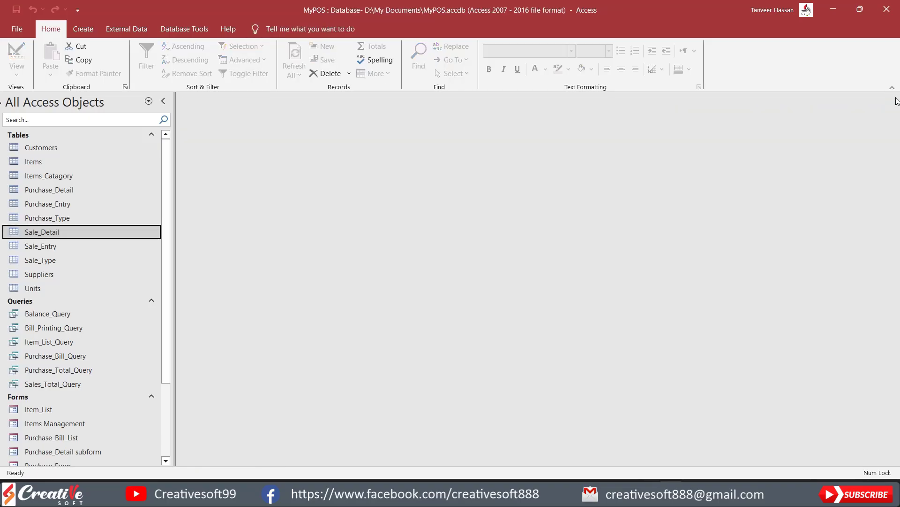
# Create a new query in design view, add the Sale_Entry table, and enlarge its field list to show every field.
pyautogui.click(88, 29)
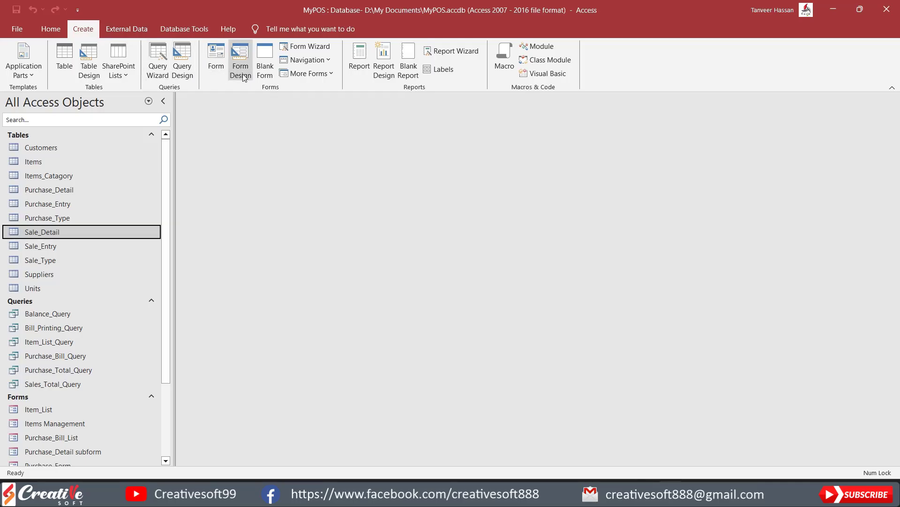
pyautogui.click(182, 64)
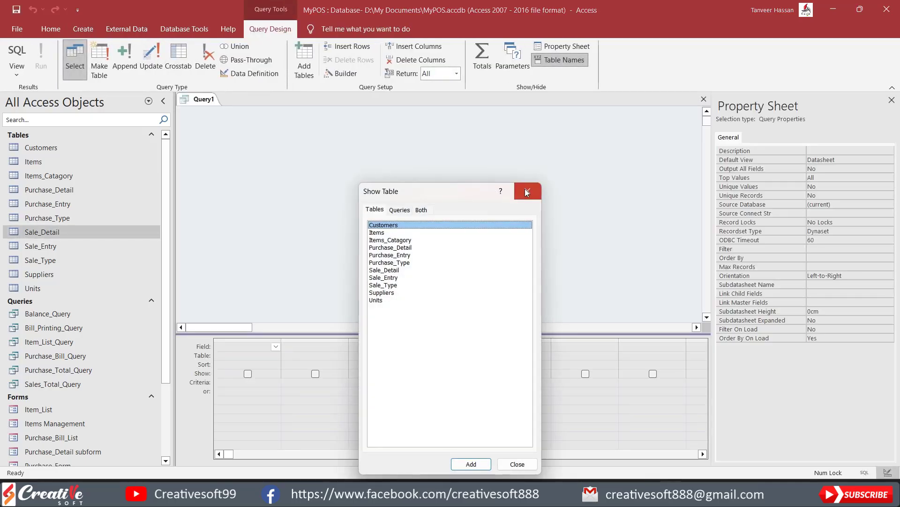
pyautogui.click(526, 191)
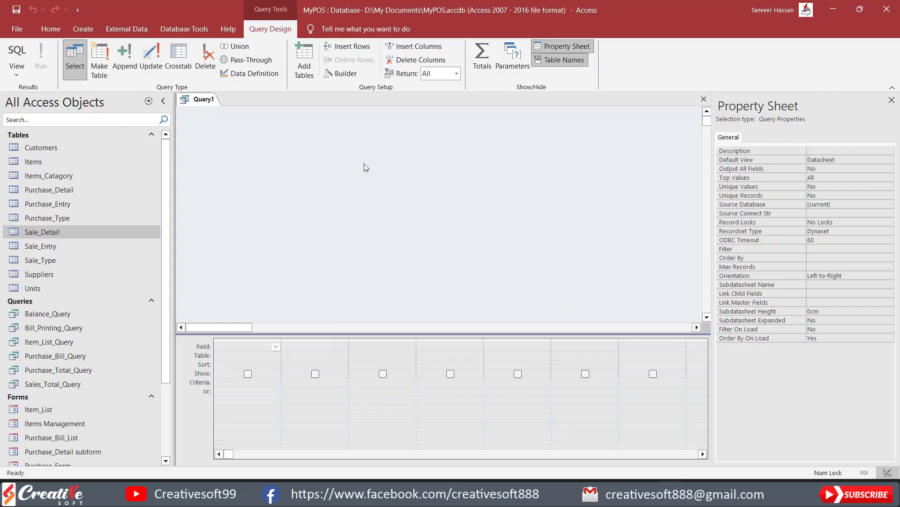
pyautogui.moveTo(27, 246); pyautogui.dragTo(274, 130)
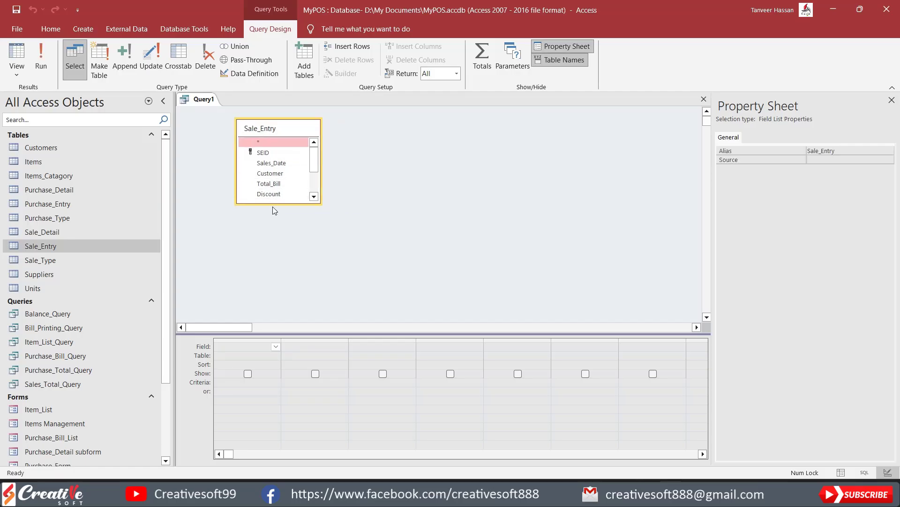
pyautogui.moveTo(275, 204); pyautogui.dragTo(282, 259)
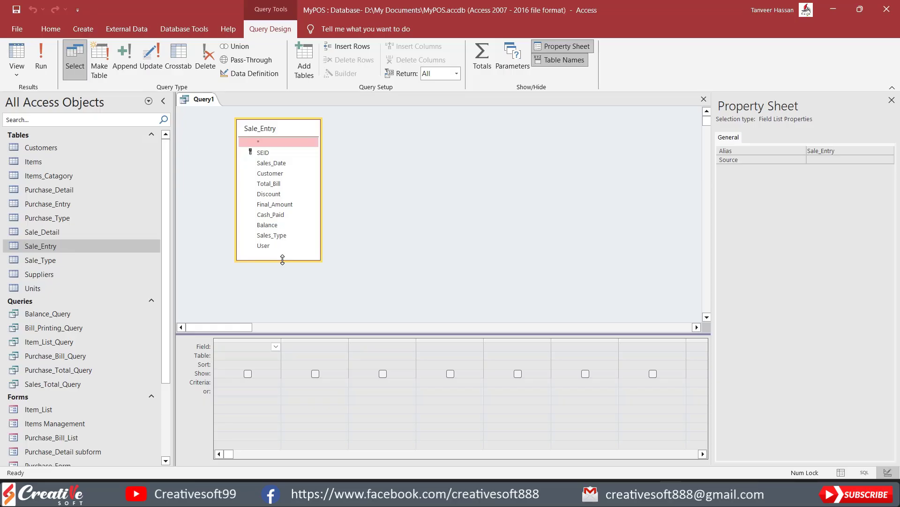
pyautogui.click(323, 203)
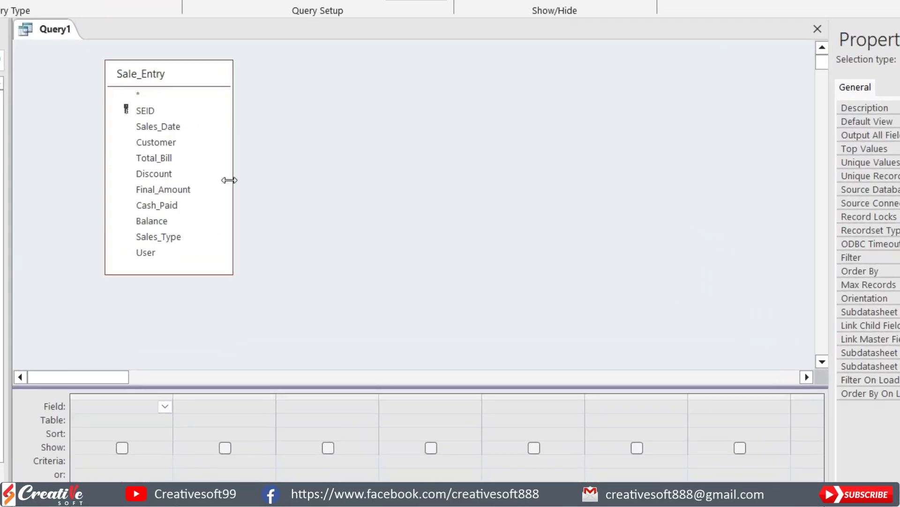
pyautogui.moveTo(261, 185); pyautogui.dragTo(252, 180)
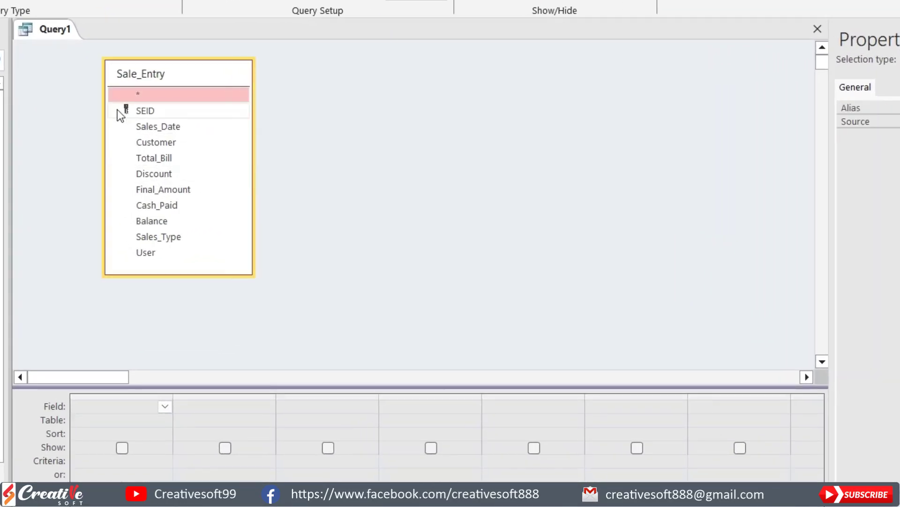
# Add the SEID, Sales_Date, Customer, Sales_Type and Total_Bill fields to the query grid in that order.
pyautogui.moveTo(145, 109); pyautogui.dragTo(106, 407)
pyautogui.moveTo(156, 128); pyautogui.dragTo(202, 407)
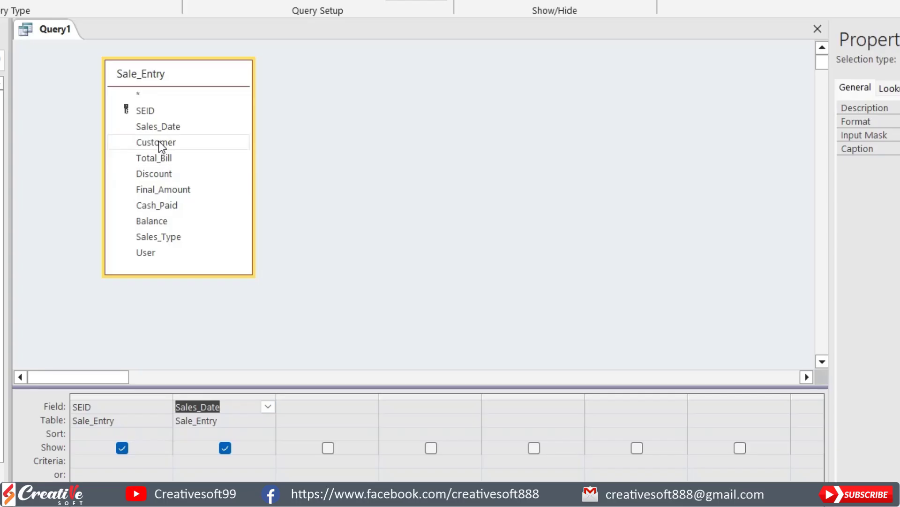
pyautogui.moveTo(158, 141); pyautogui.dragTo(325, 409)
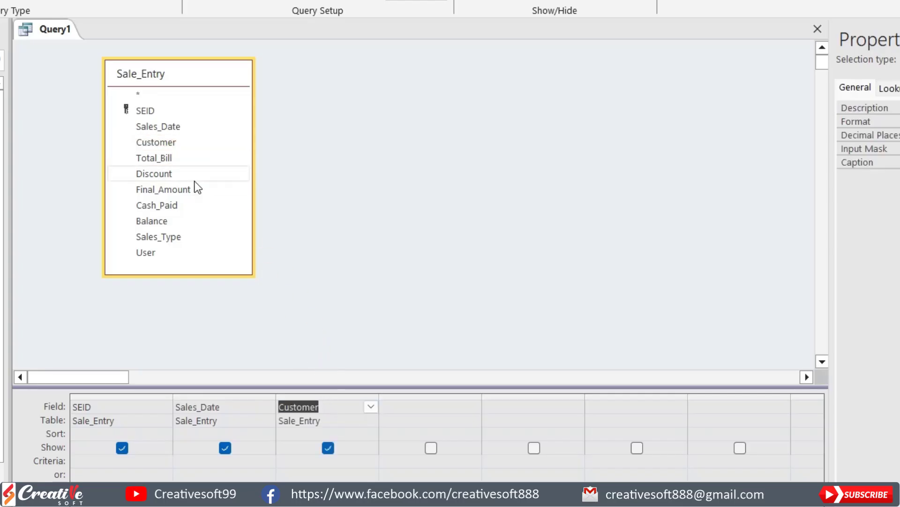
pyautogui.moveTo(158, 237); pyautogui.dragTo(428, 404)
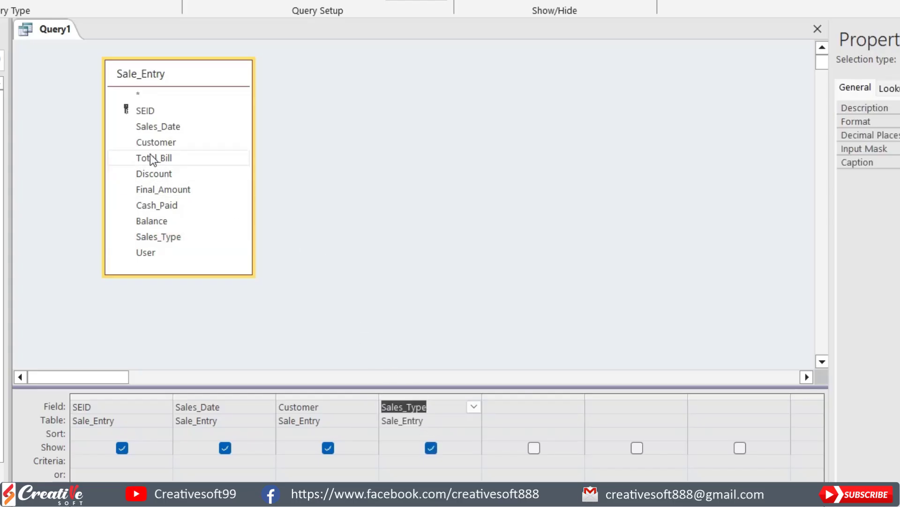
pyautogui.moveTo(151, 156); pyautogui.dragTo(502, 406)
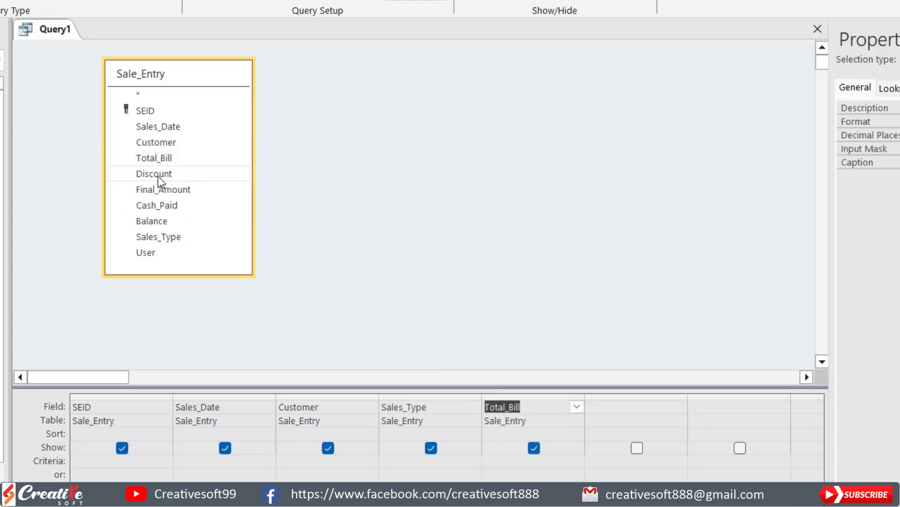
# Add the Discount, Final_Amount, Cash_Paid, Balance and User fields to the query, and preview its records before returning to design view.
pyautogui.moveTo(158, 175); pyautogui.dragTo(627, 402)
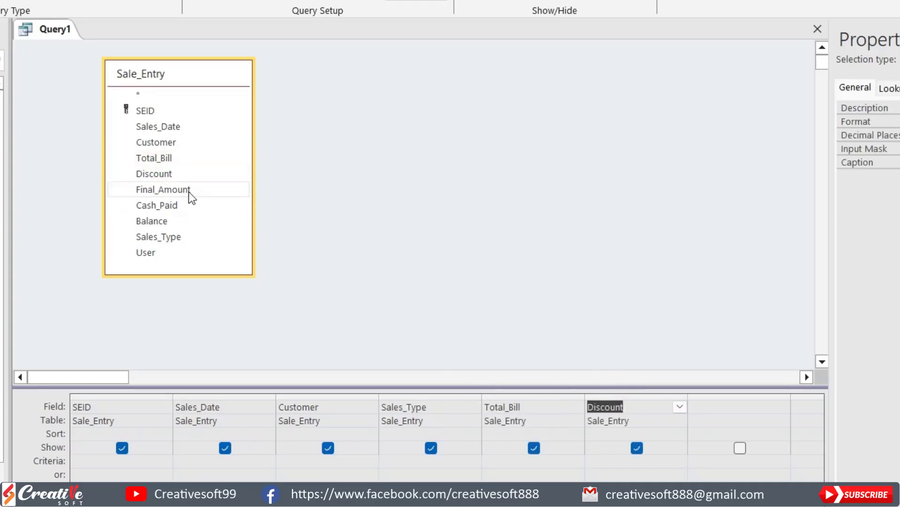
pyautogui.moveTo(184, 194); pyautogui.dragTo(718, 406)
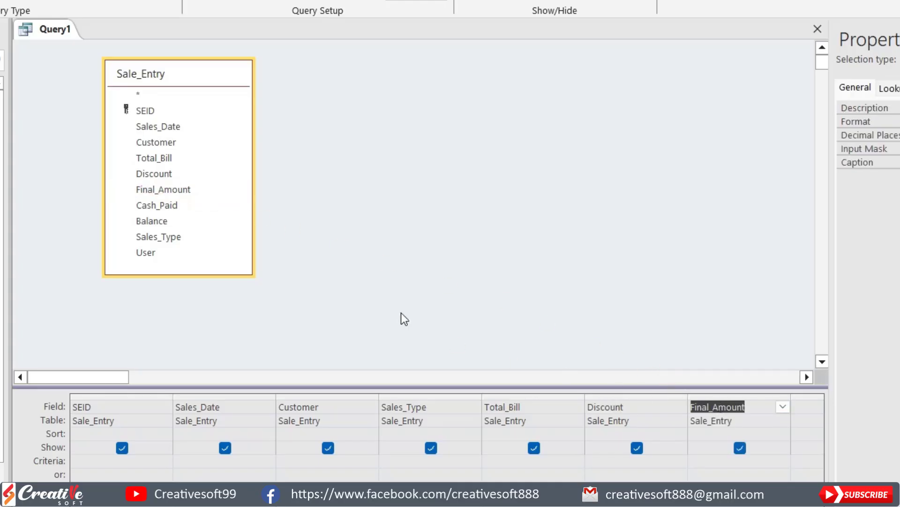
pyautogui.moveTo(164, 208); pyautogui.dragTo(805, 415)
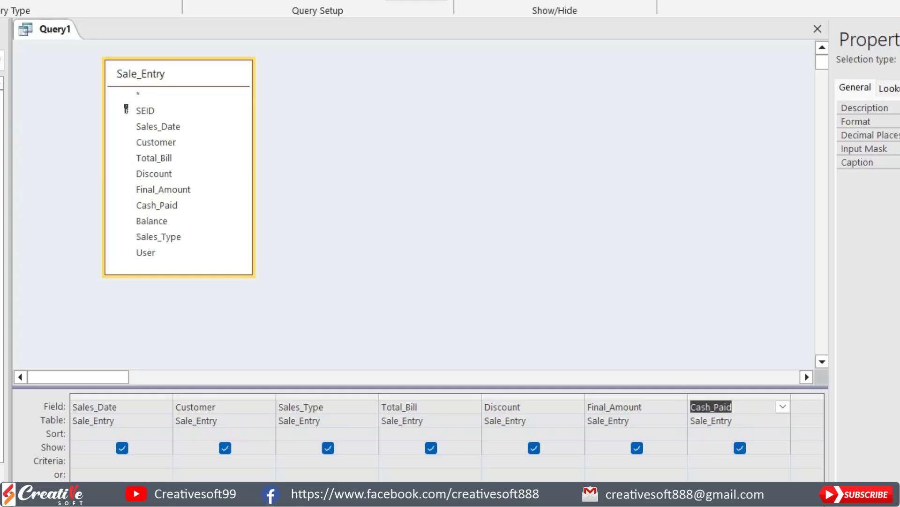
pyautogui.moveTo(148, 225); pyautogui.dragTo(646, 407)
pyautogui.moveTo(149, 252); pyautogui.dragTo(724, 402)
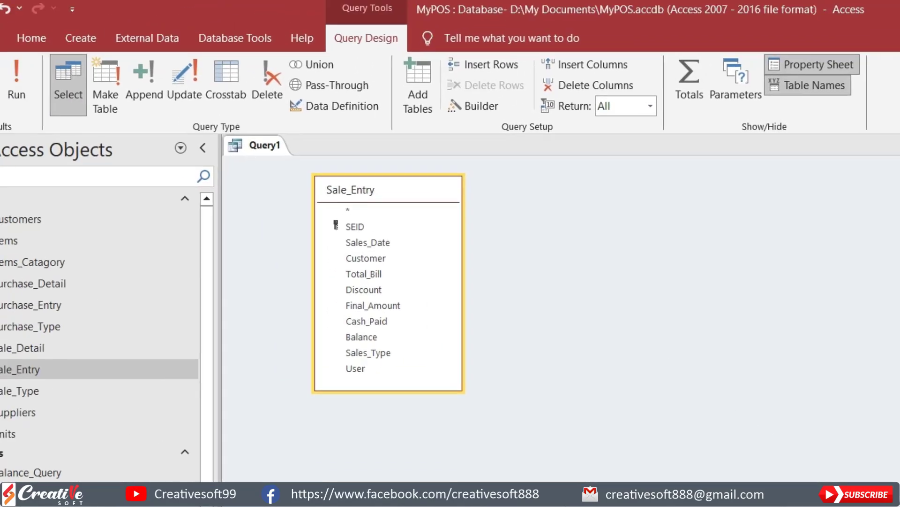
pyautogui.click(20, 97)
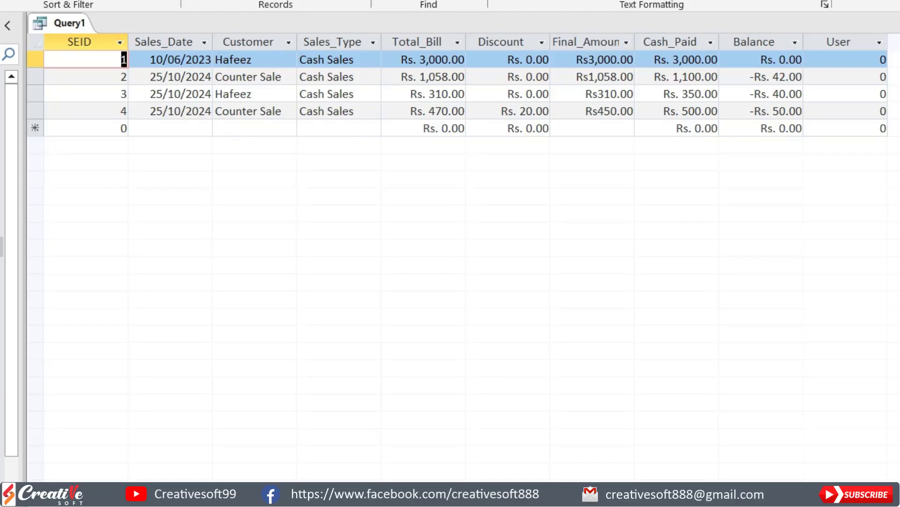
pyautogui.click(14, 55)
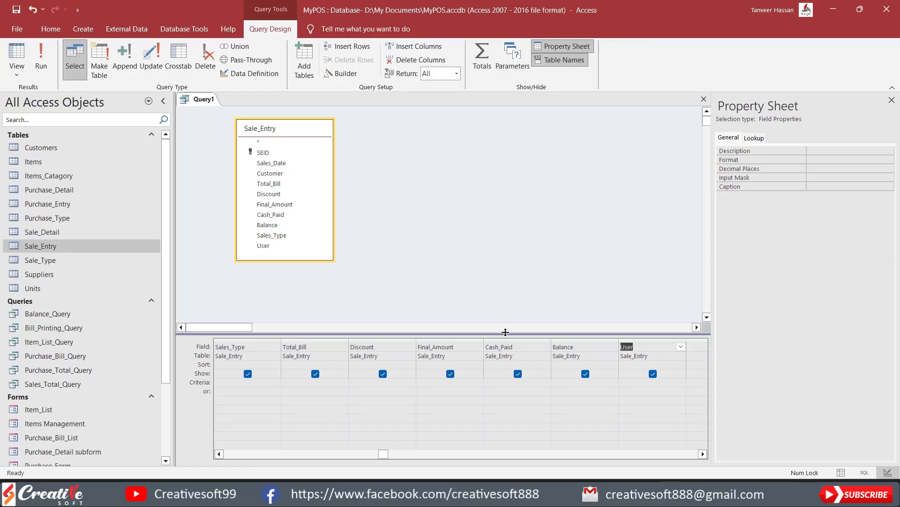
# Enlarge the query design grid and widen the empty column after User to fit a long expression.
pyautogui.moveTo(506, 331); pyautogui.dragTo(510, 300)
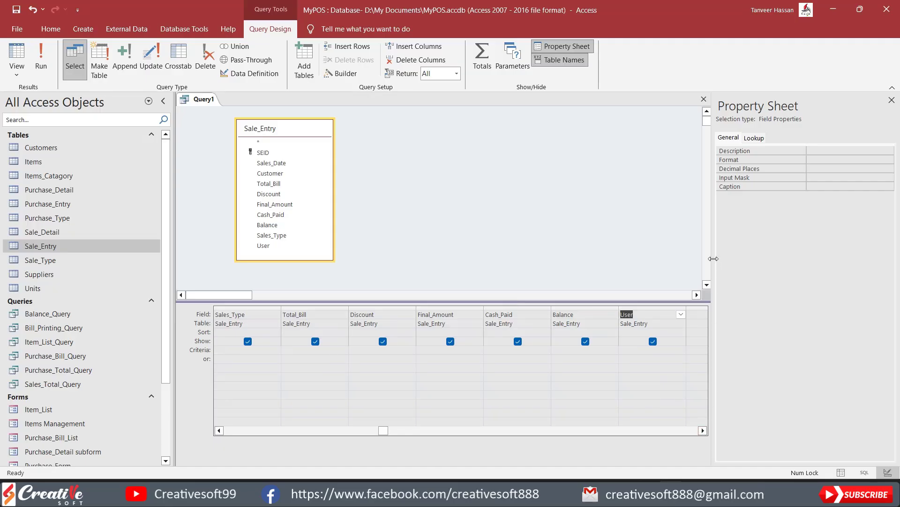
pyautogui.moveTo(713, 258); pyautogui.dragTo(803, 258)
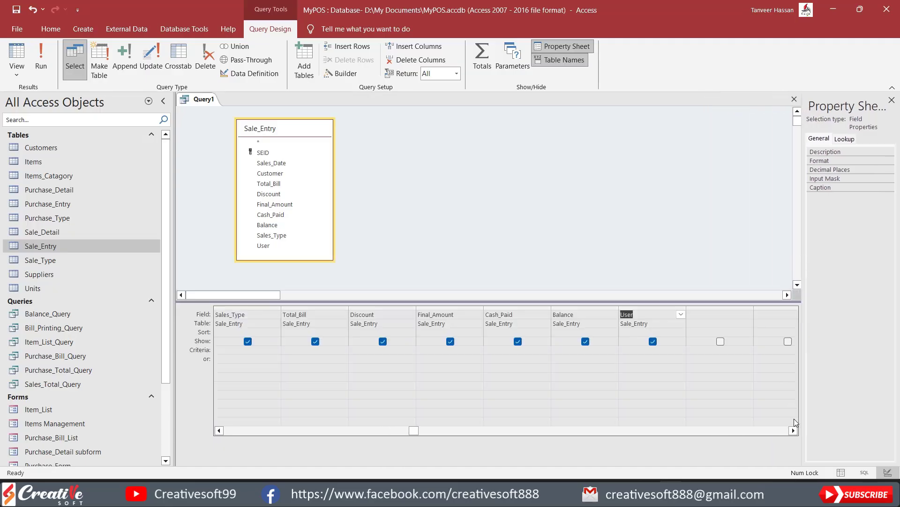
pyautogui.click(794, 430)
pyautogui.click(794, 430)
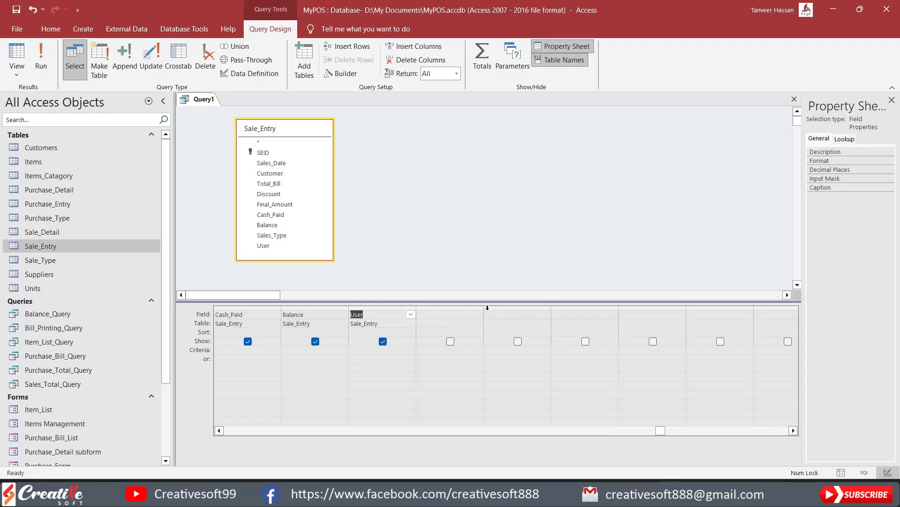
pyautogui.moveTo(483, 309); pyautogui.dragTo(698, 308)
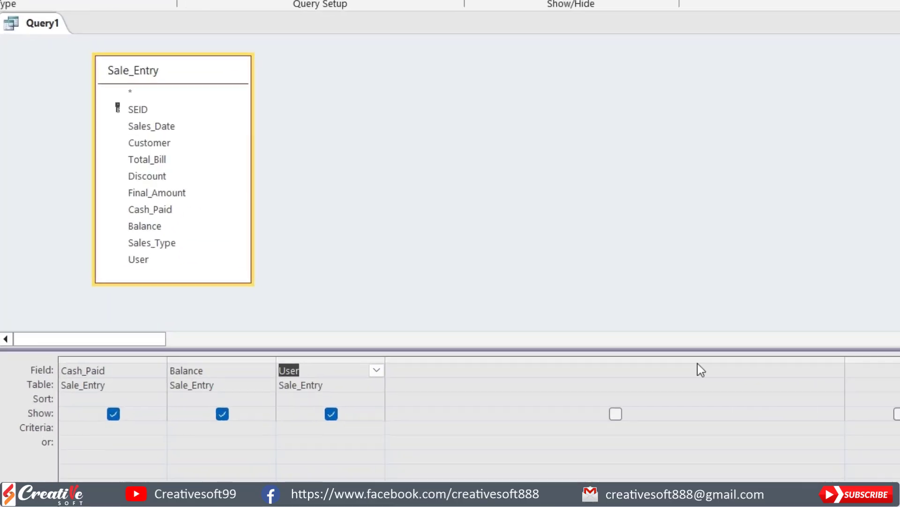
# Begin a calculated field named Search in the empty column after User, joining SEID and Sales_Date with &.
pyautogui.click(491, 366)
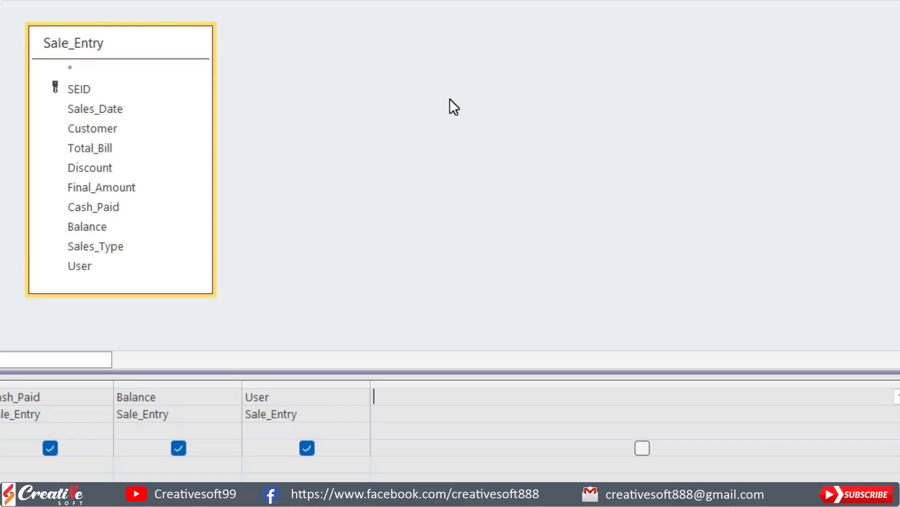
pyautogui.write('S')
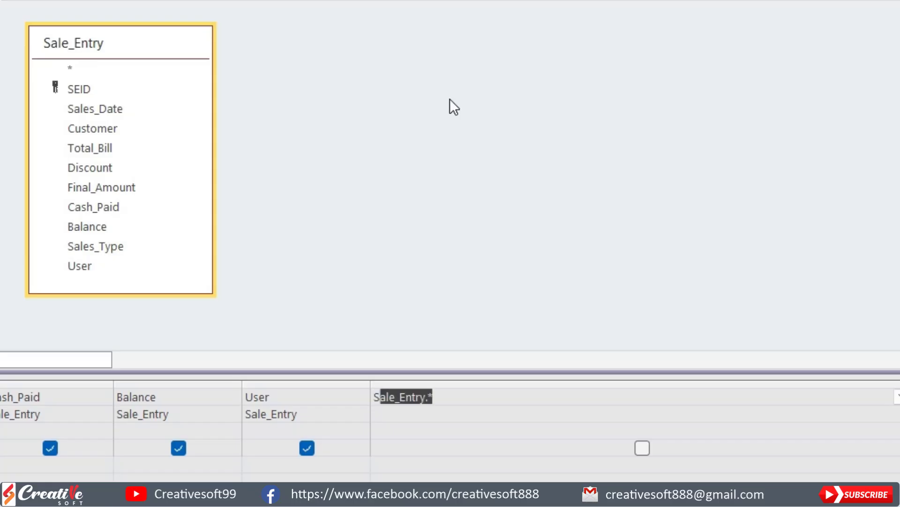
pyautogui.write('earch')
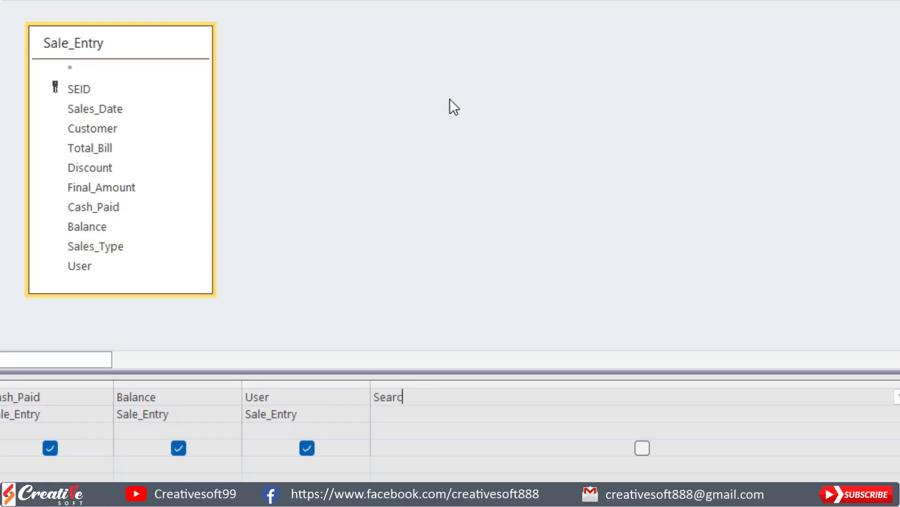
pyautogui.write(':')
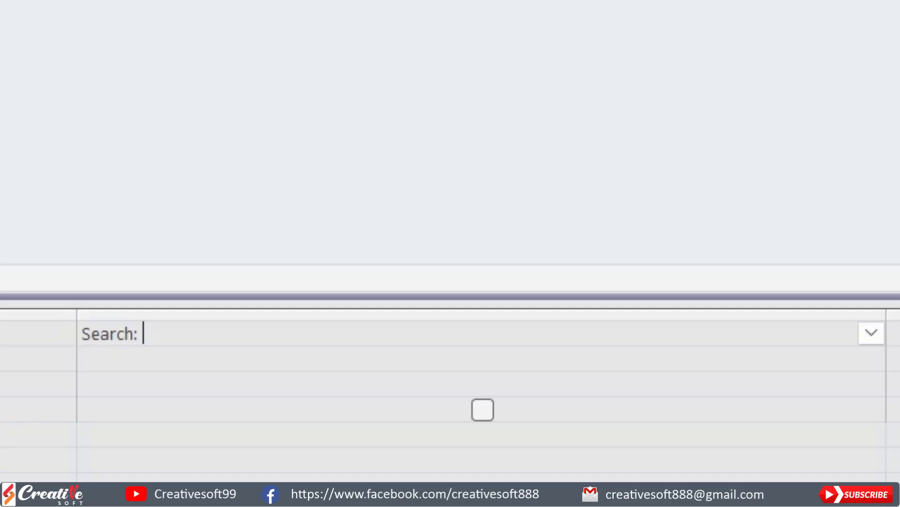
pyautogui.write('SEID&')
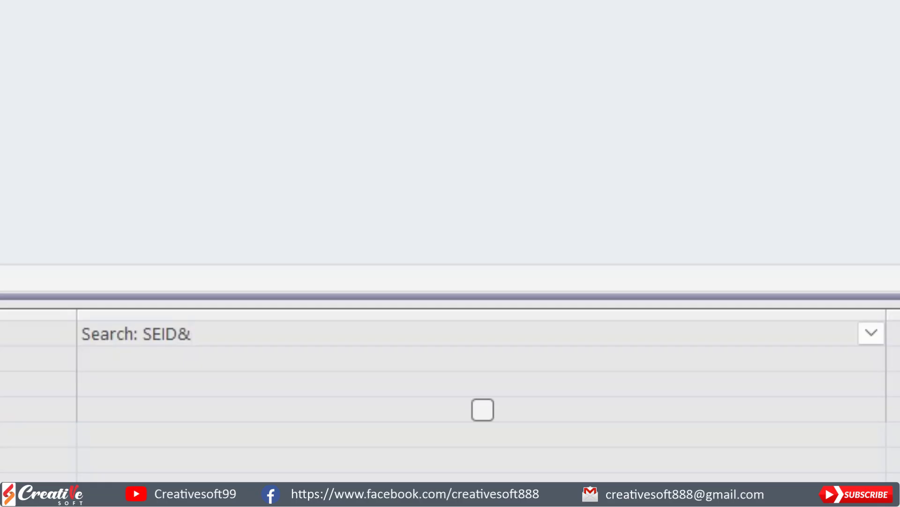
pyautogui.write('Sales')
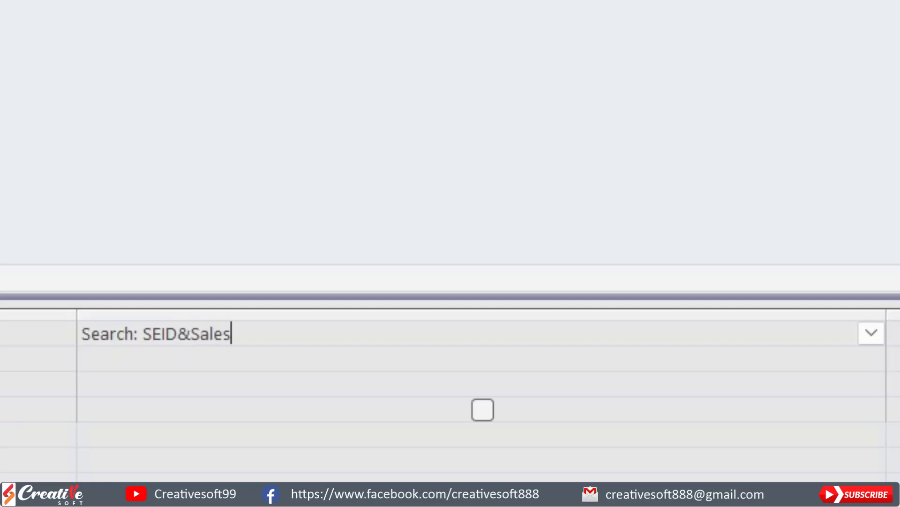
pyautogui.write('_DAte')
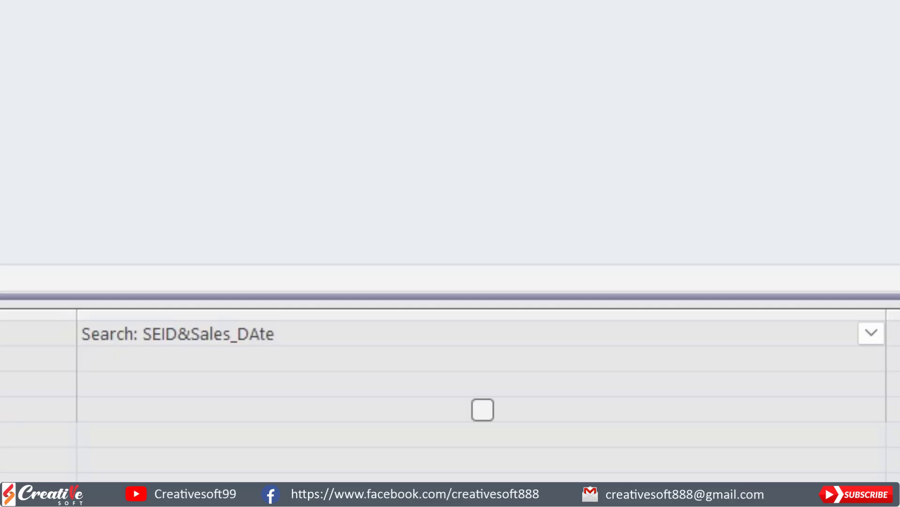
pyautogui.press('BackSpace')
pyautogui.press('BackSpace')
pyautogui.press('BackSpace')
pyautogui.write('ate&')
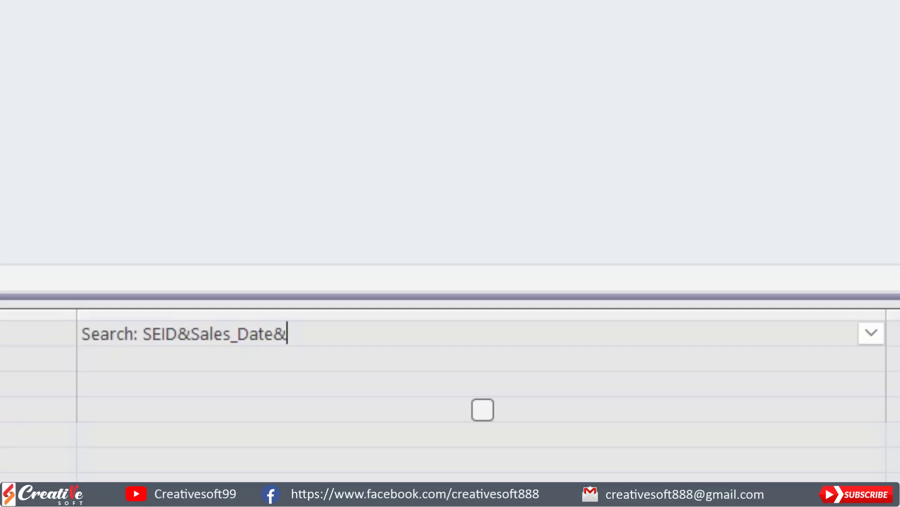
# Extend the Search expression with &Customer&Sales_Type&User and commit it.
pyautogui.write('Cu')
pyautogui.press('BackSpace')
pyautogui.write('Customer')
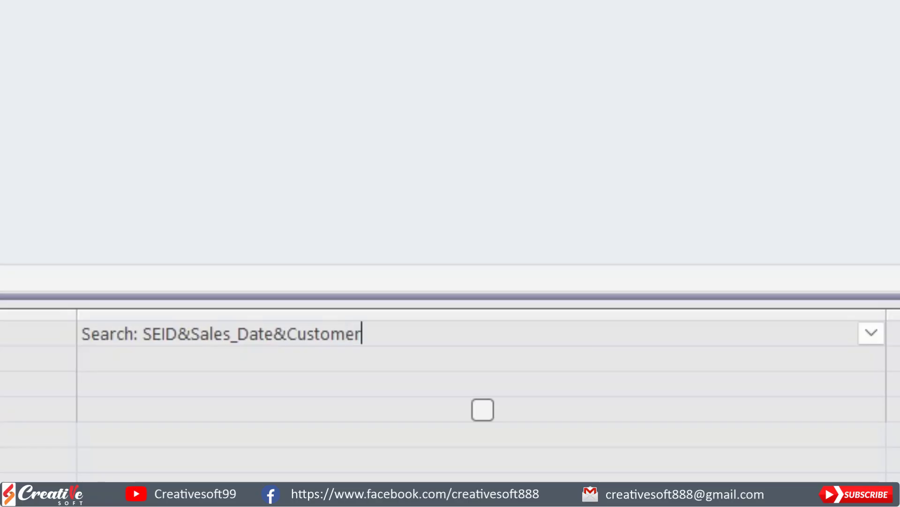
pyautogui.write('&')
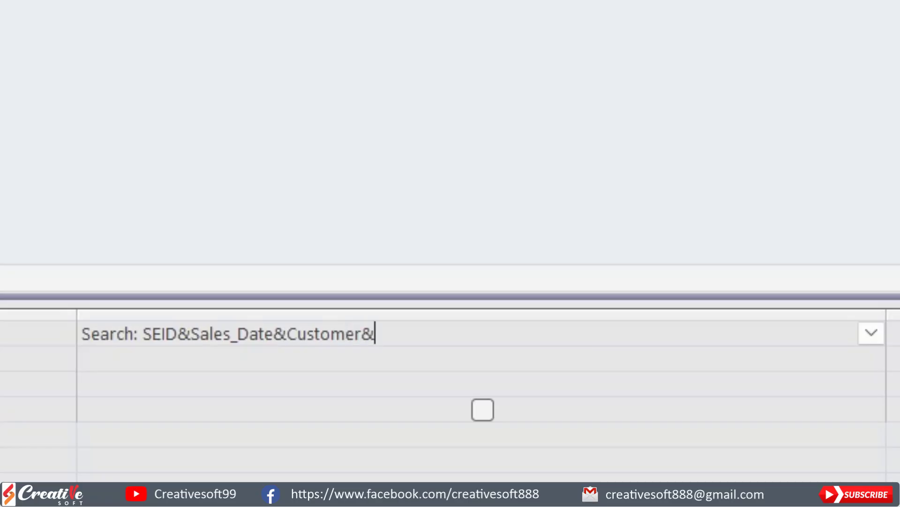
pyautogui.write('Sales_Type')
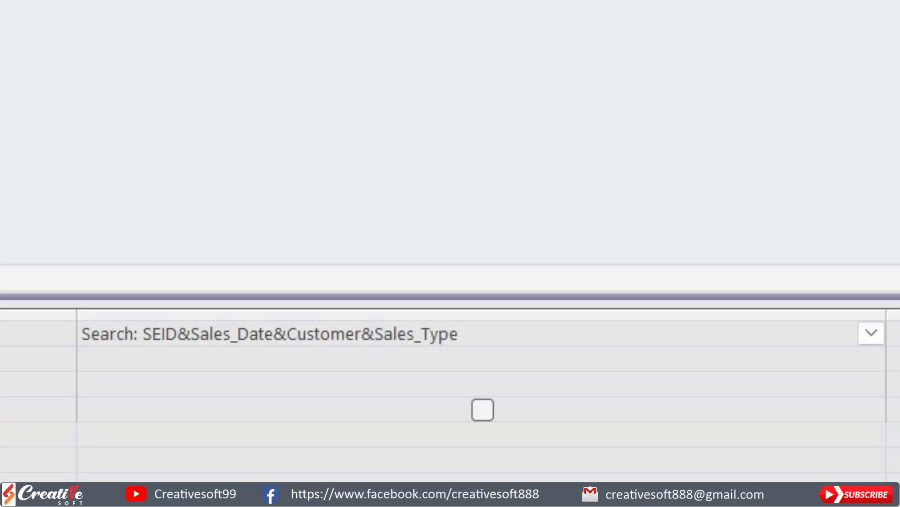
pyautogui.write('&User')
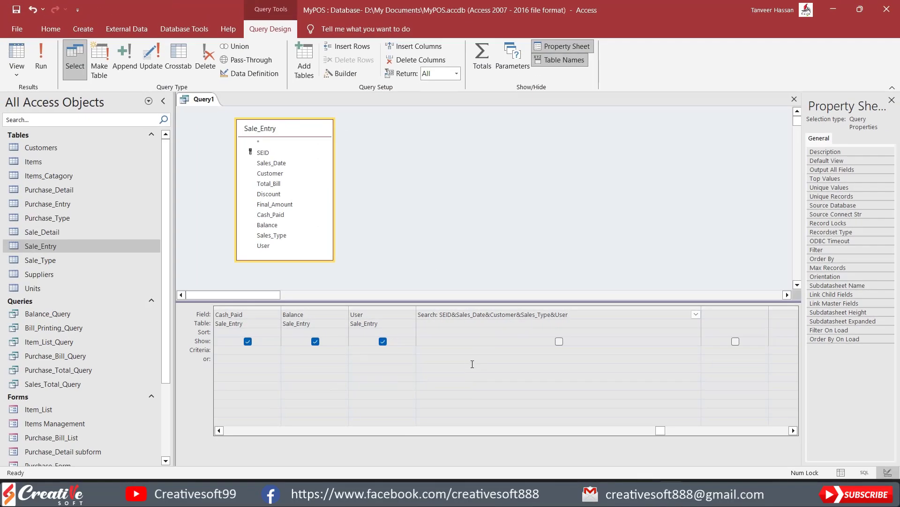
pyautogui.click(237, 475)
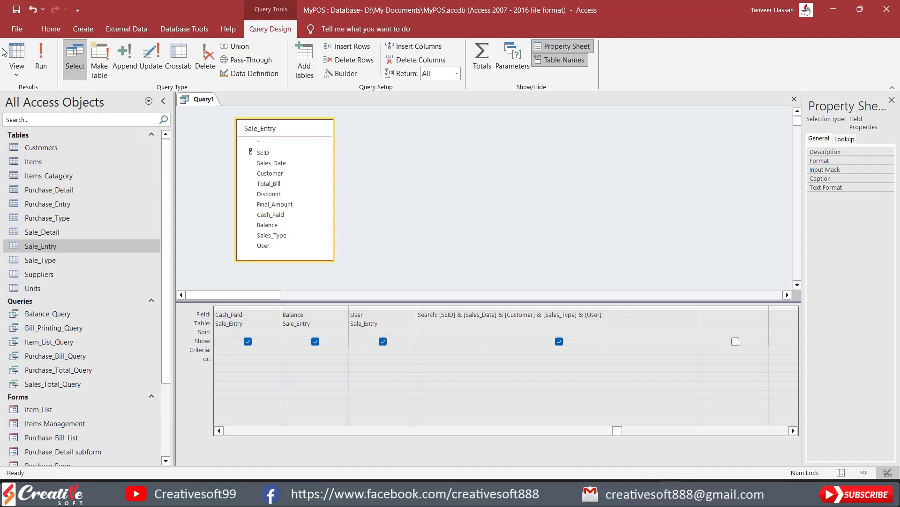
# Show the query's records and widen the Search column to fit its full values.
pyautogui.click(17, 53)
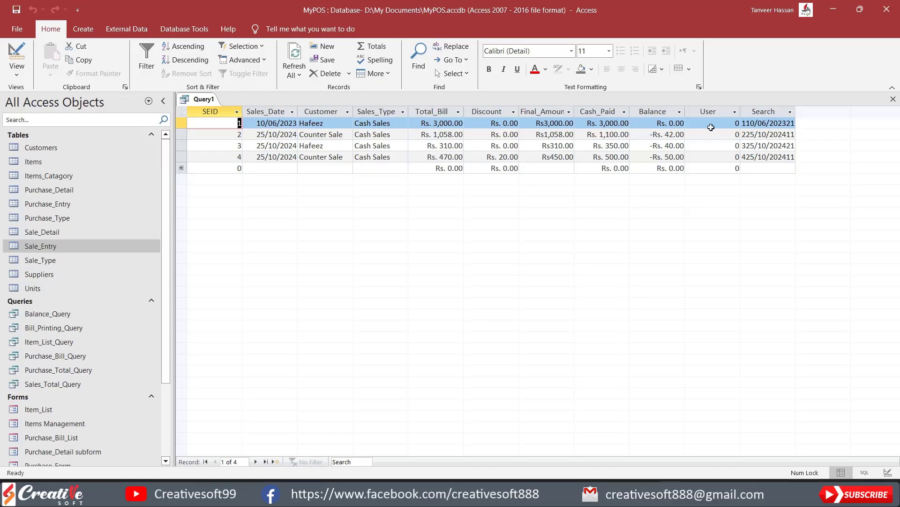
pyautogui.moveTo(796, 109); pyautogui.dragTo(806, 136)
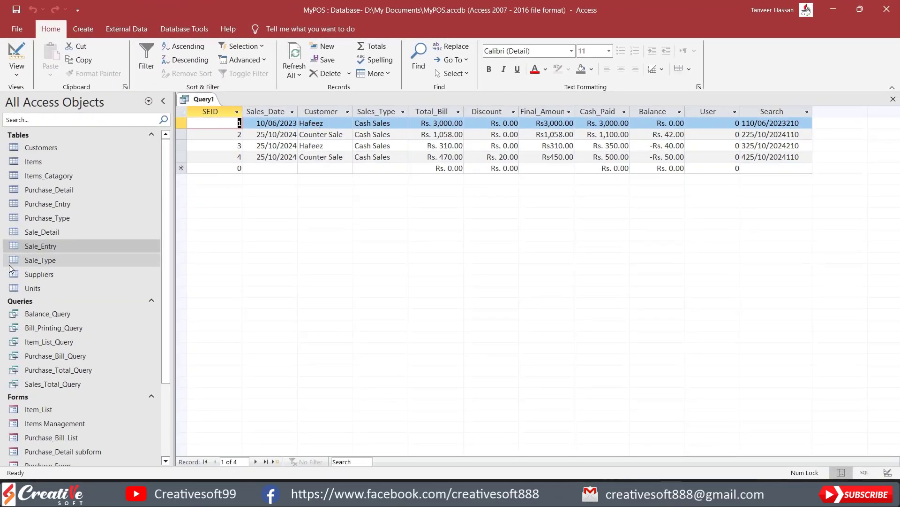
pyautogui.rightClick(38, 246)
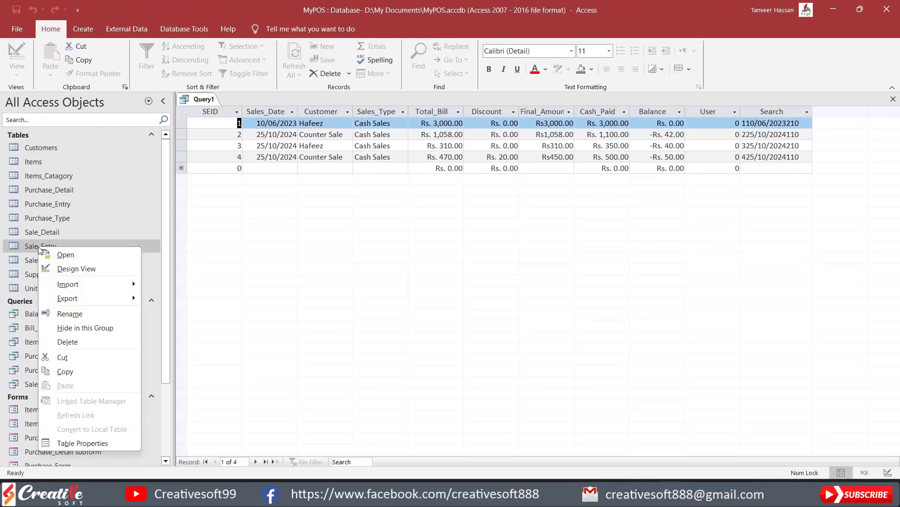
pyautogui.click(84, 274)
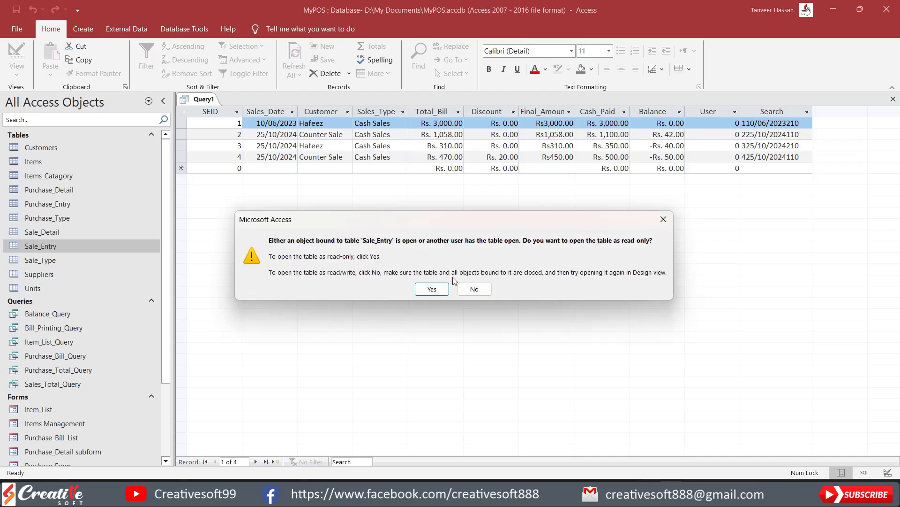
pyautogui.click(475, 288)
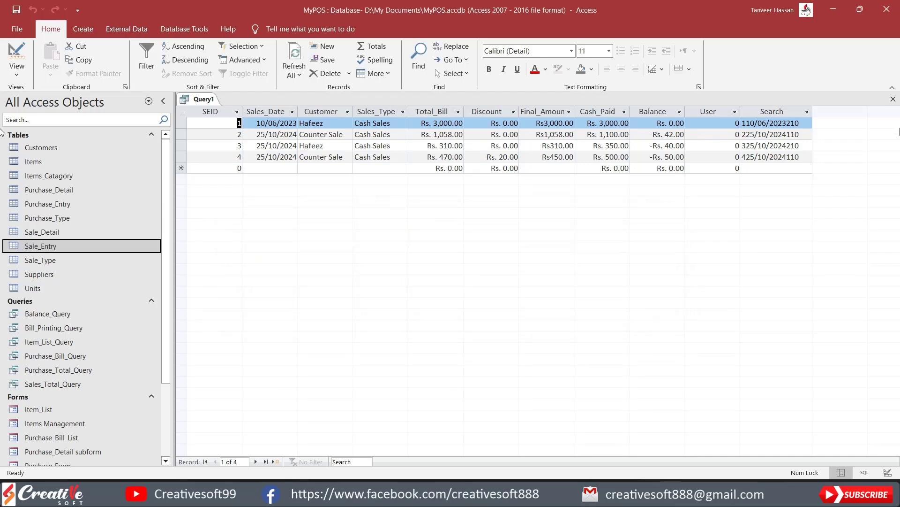
# Close the query and save it as Bills_List_Query.
pyautogui.click(893, 99)
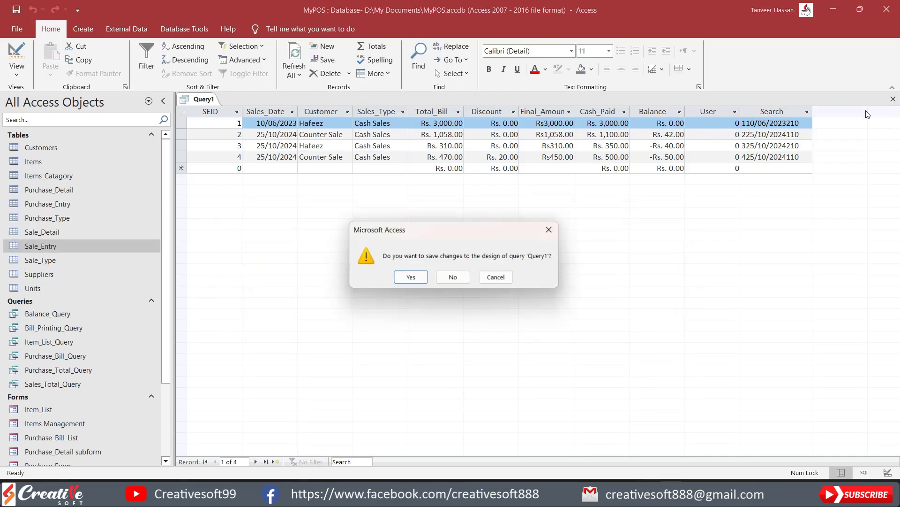
pyautogui.click(410, 277)
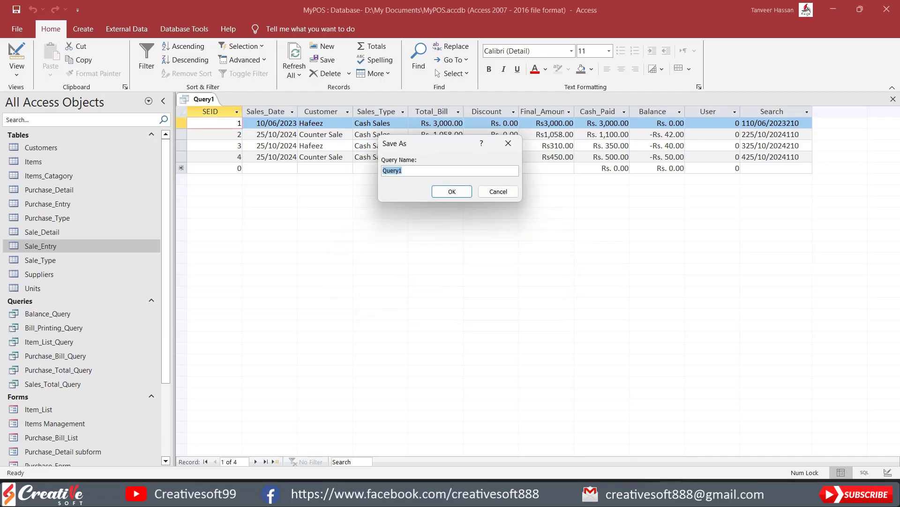
pyautogui.write('Bills_List_Query')
pyautogui.click(455, 195)
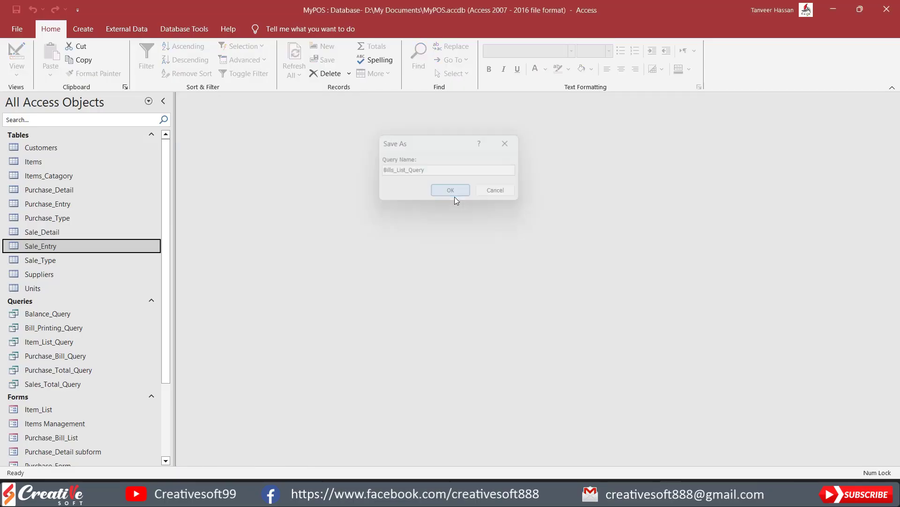
# Open the Sale_Entry table in design view, examine the Customer field's lookup properties and data type, and close the table.
pyautogui.rightClick(52, 246)
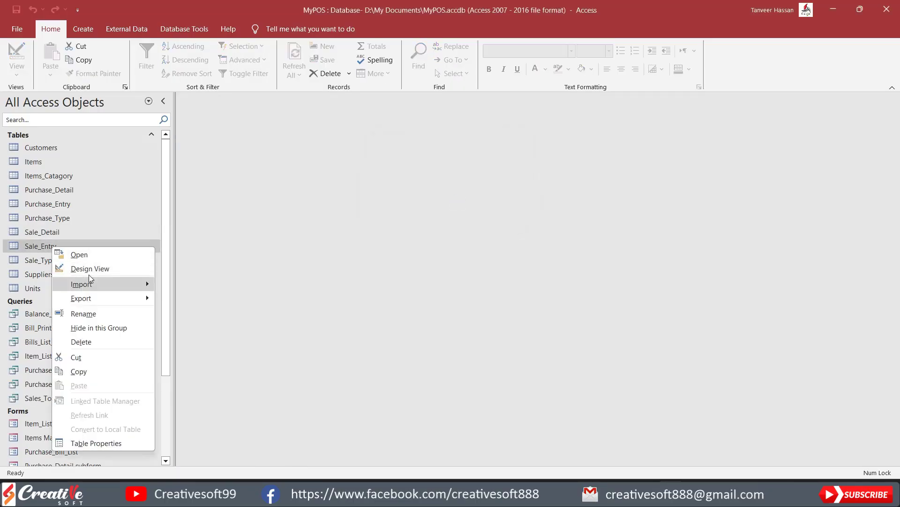
pyautogui.click(90, 268)
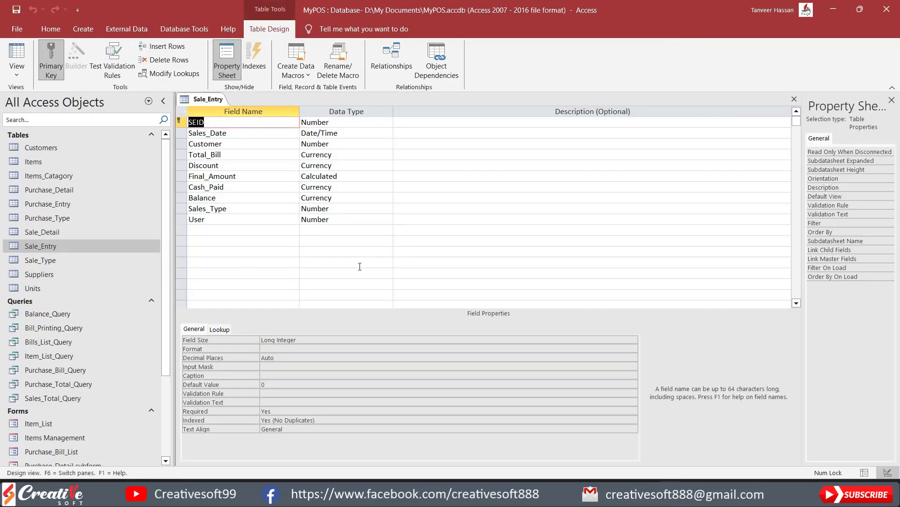
pyautogui.click(223, 145)
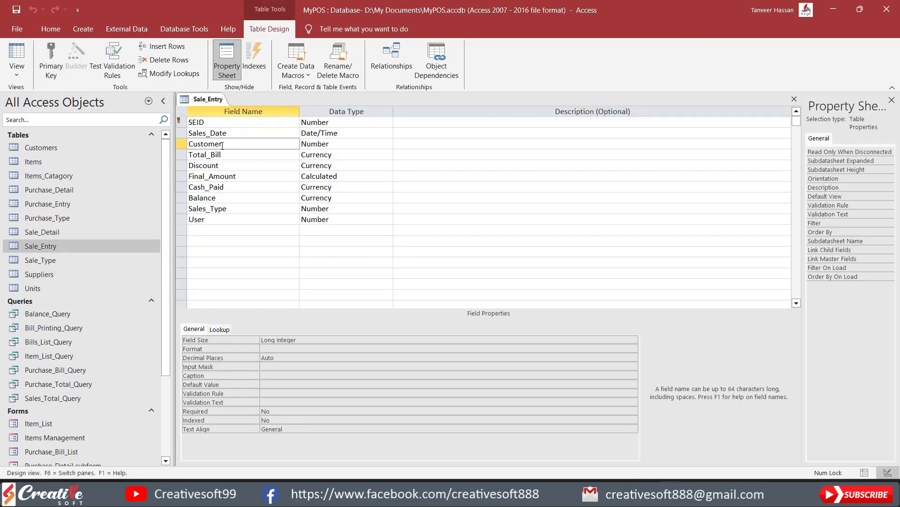
pyautogui.click(219, 330)
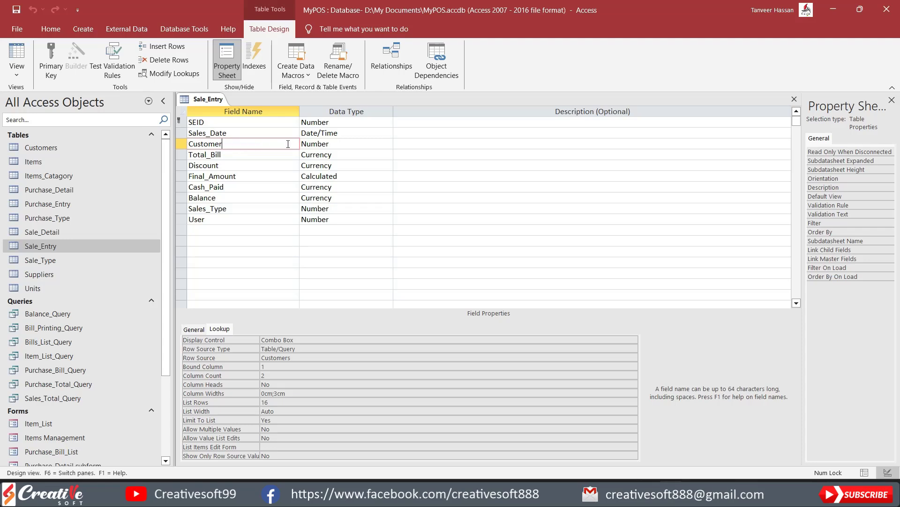
pyautogui.moveTo(341, 144); pyautogui.dragTo(295, 144)
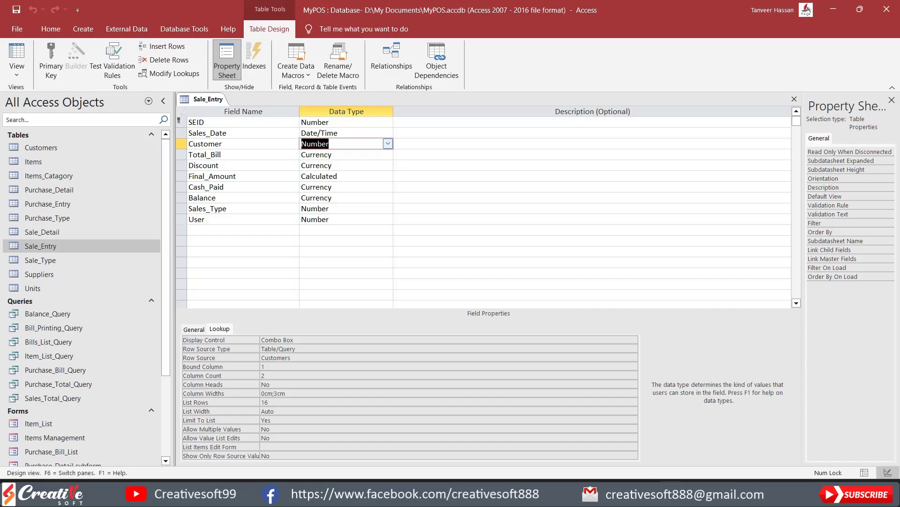
pyautogui.click(795, 99)
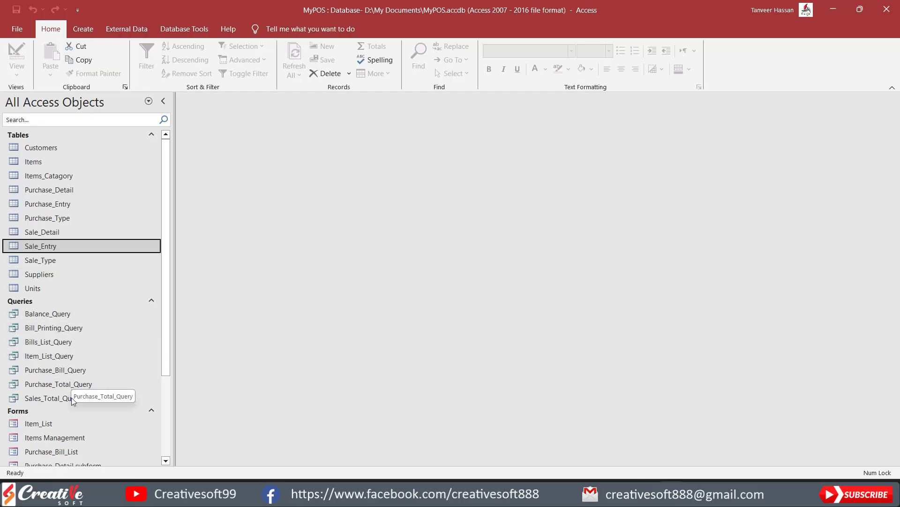
# Open Bills_List_Query in design view and widen the Search column to show its whole expression.
pyautogui.rightClick(63, 341)
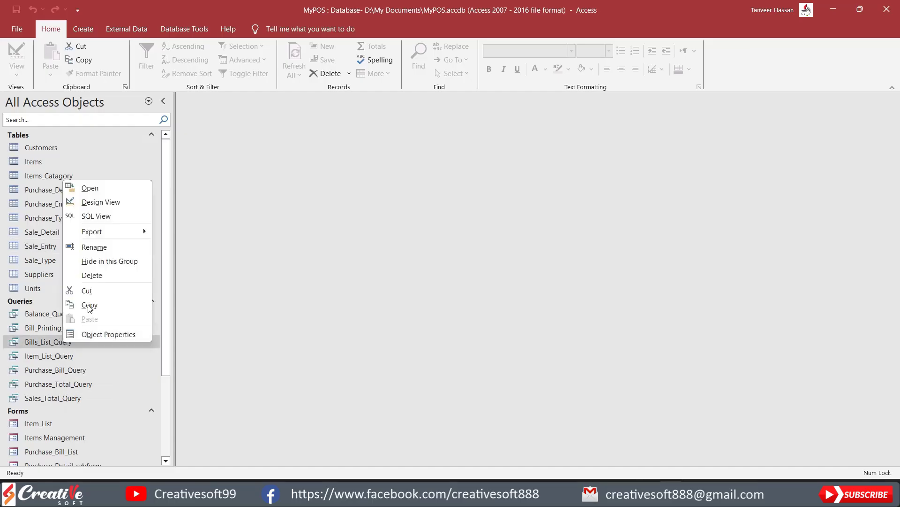
pyautogui.click(104, 202)
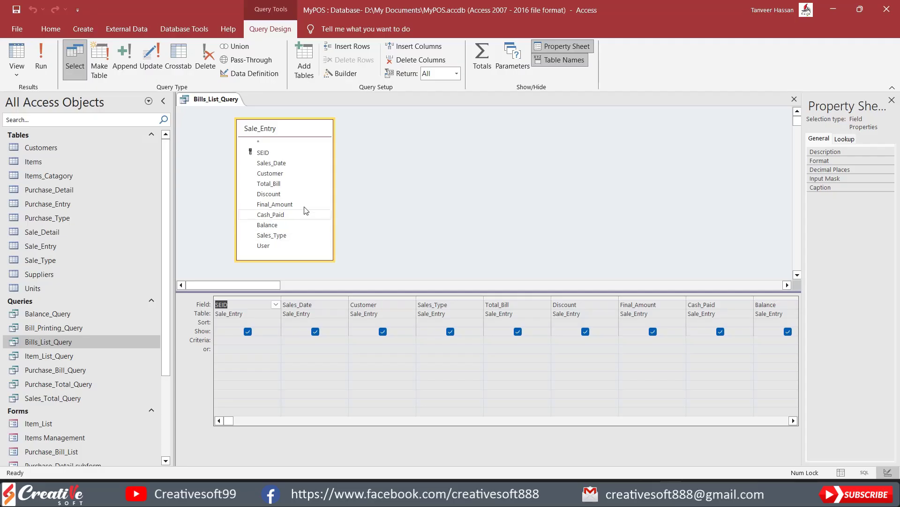
pyautogui.click(738, 303)
pyautogui.click(794, 421)
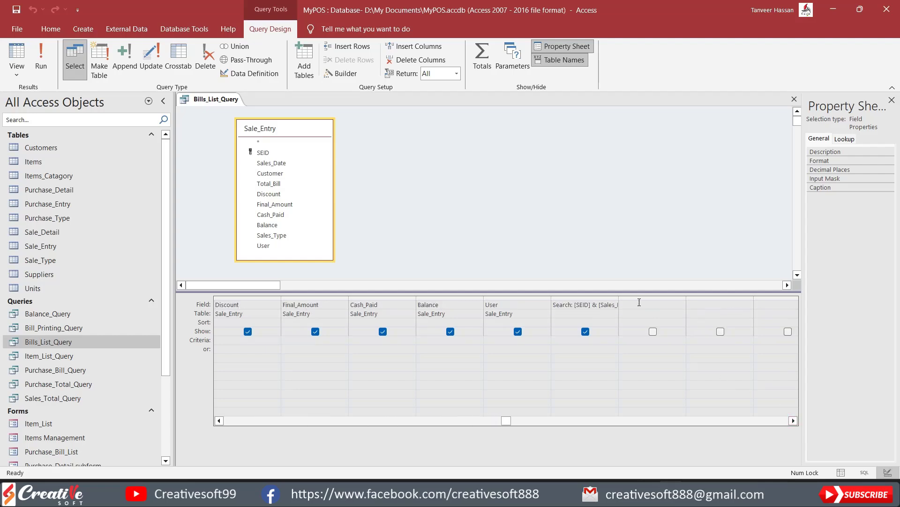
pyautogui.moveTo(619, 297); pyautogui.dragTo(763, 293)
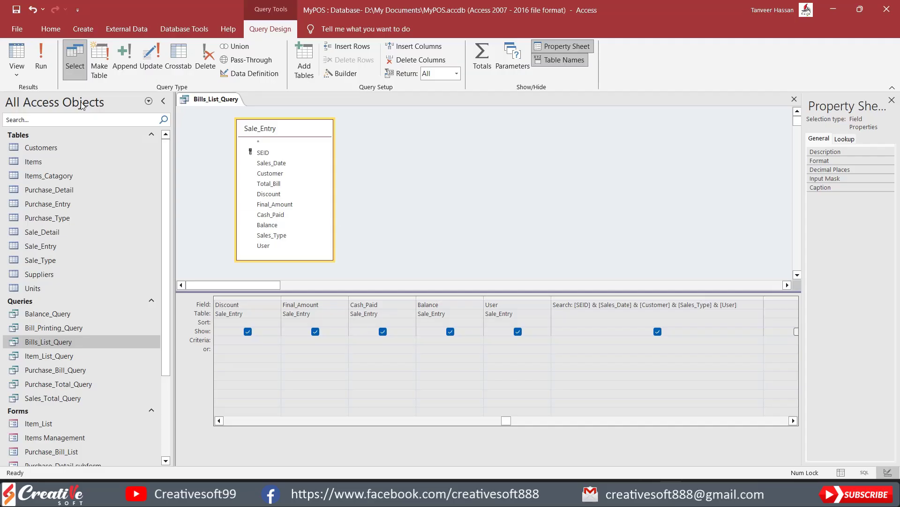
# Preview the query's records, examine the parts of the first record's Search value, and return to design view.
pyautogui.click(17, 53)
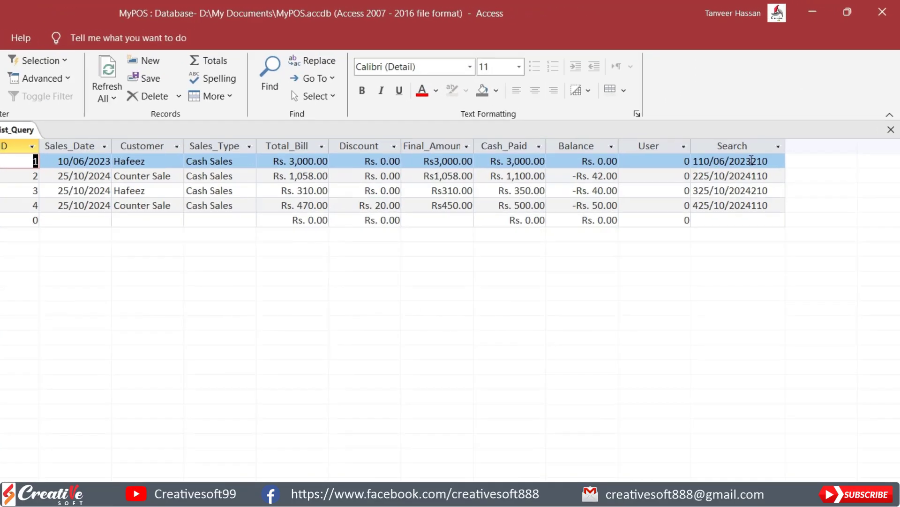
pyautogui.moveTo(785, 123); pyautogui.dragTo(749, 123)
pyautogui.moveTo(540, 295); pyautogui.dragTo(533, 294)
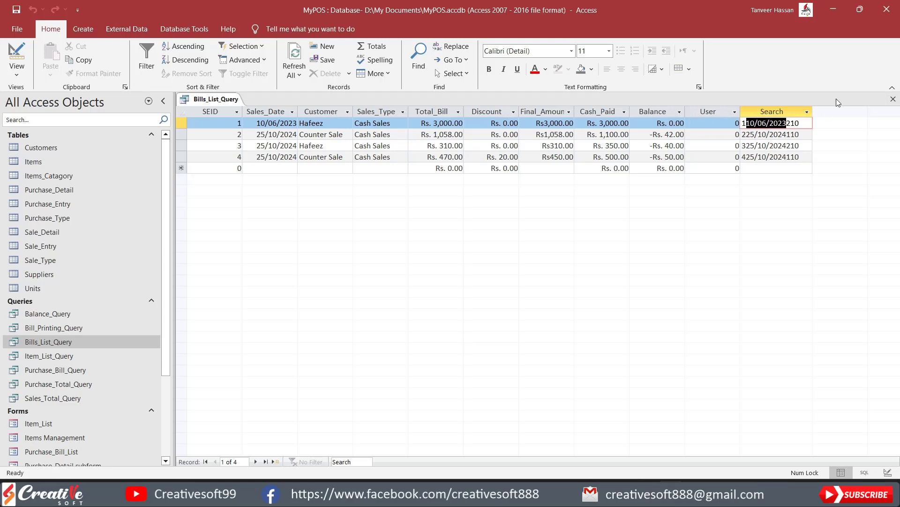
pyautogui.click(17, 56)
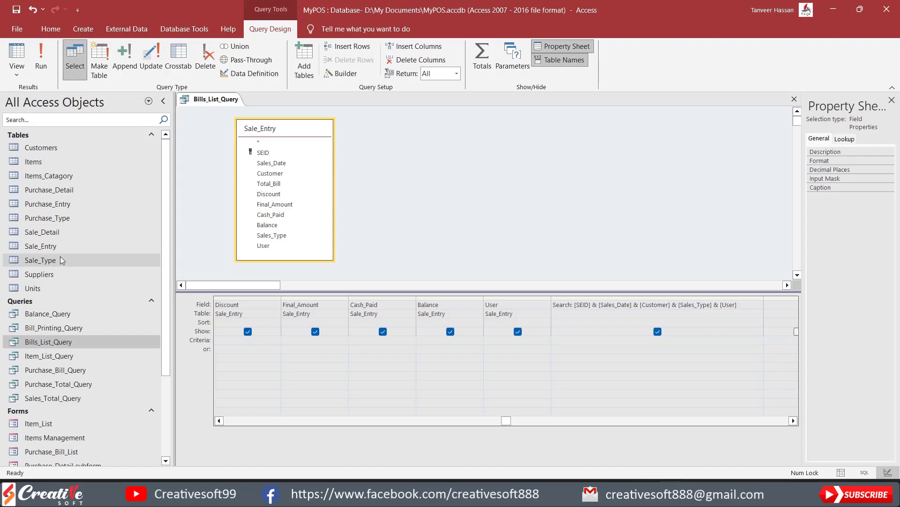
# Add the Customers and Sale_Type tables to the query and position them beside Sale_Entry.
pyautogui.click(45, 148)
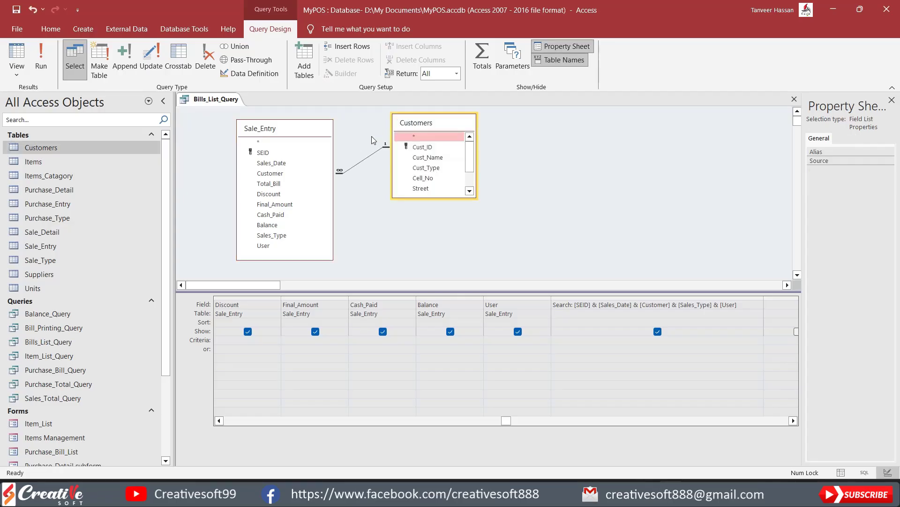
pyautogui.moveTo(437, 127); pyautogui.dragTo(416, 131)
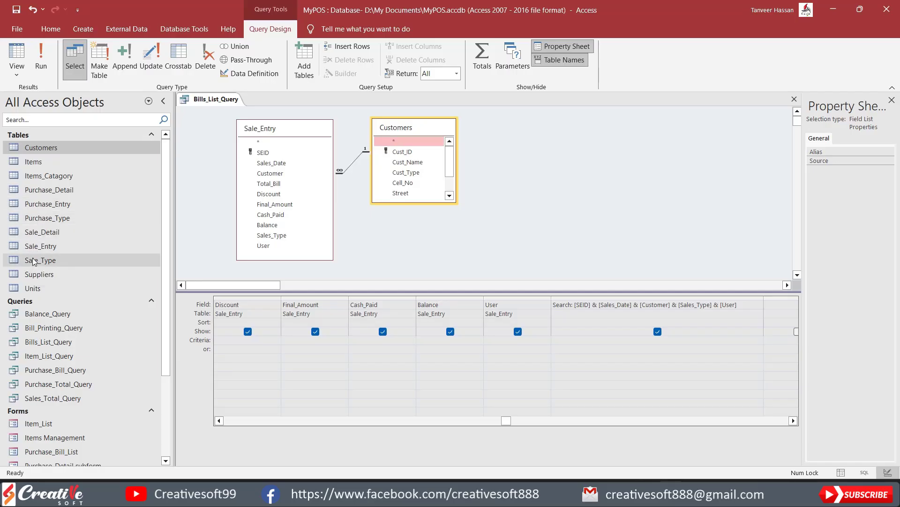
pyautogui.moveTo(35, 260); pyautogui.dragTo(509, 125)
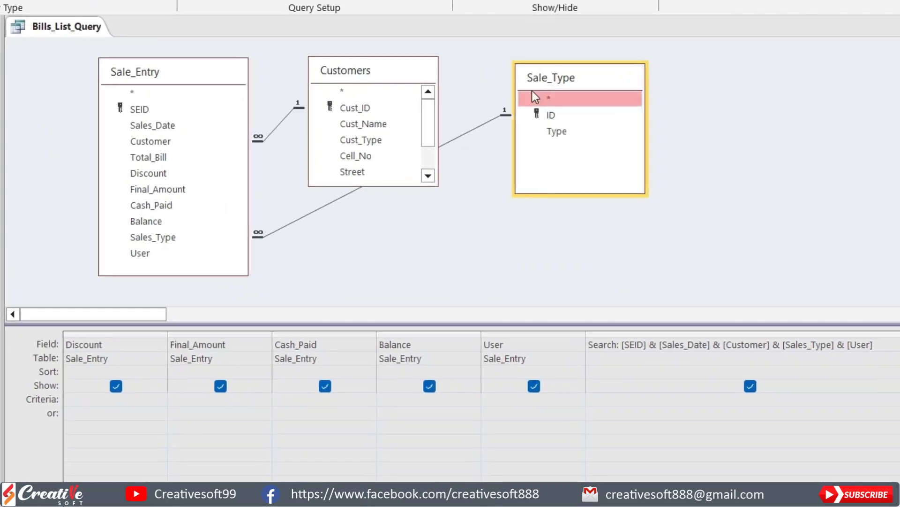
pyautogui.moveTo(544, 77); pyautogui.dragTo(528, 78)
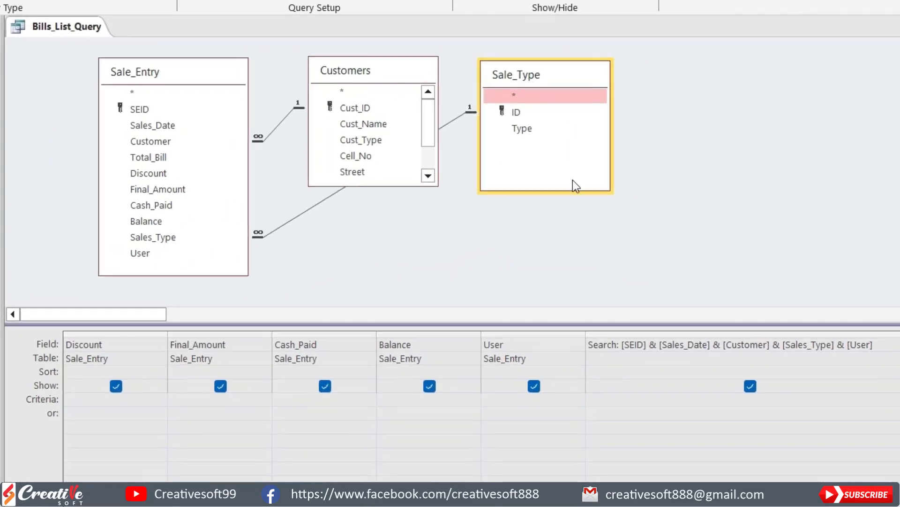
# Widen the Search column and replace [Customer] with Cust_Name in its expression.
pyautogui.hscroll(1, 469, 371)
pyautogui.hscroll(3, 612, 438)
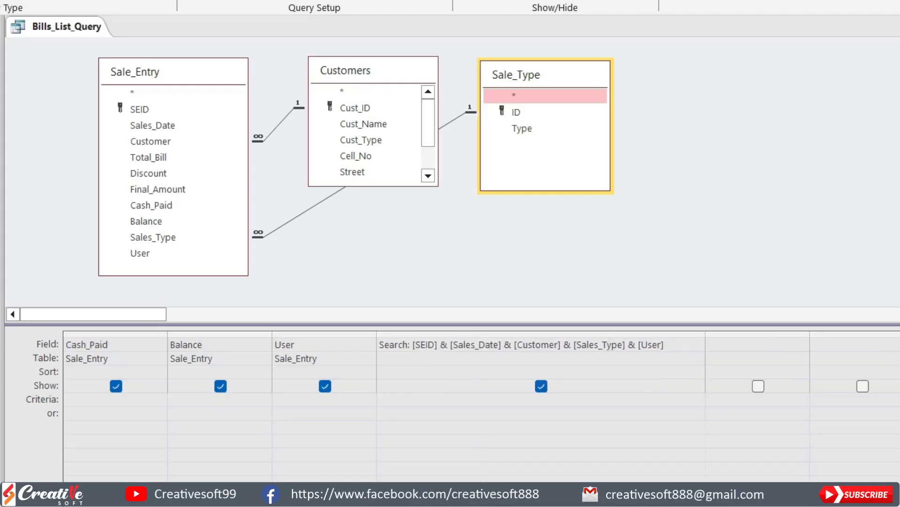
pyautogui.moveTo(496, 333); pyautogui.dragTo(666, 333)
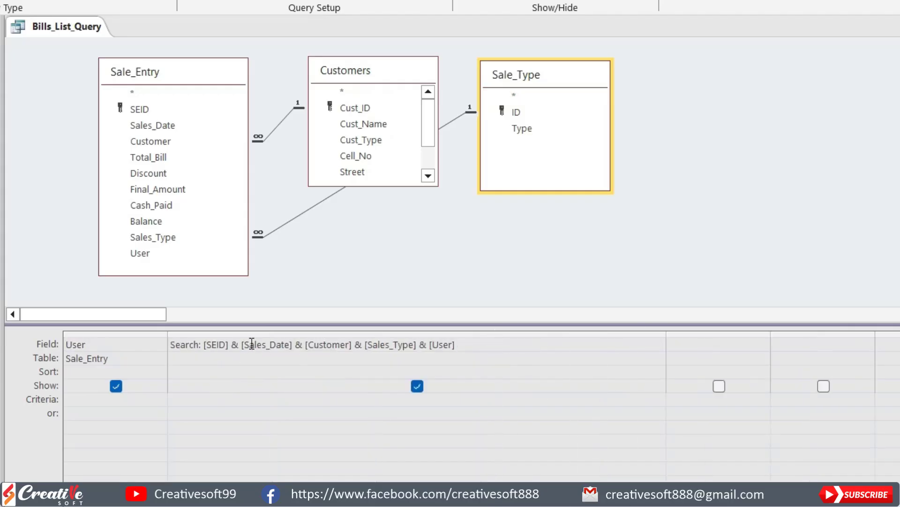
pyautogui.click(306, 344)
pyautogui.press('Delete')
pyautogui.press('Delete')
pyautogui.press('Delete')
pyautogui.press('Delete')
pyautogui.press('Delete')
pyautogui.press('Delete')
pyautogui.press('Delete')
pyautogui.press('Delete')
pyautogui.press('Delete')
pyautogui.press('Delete')
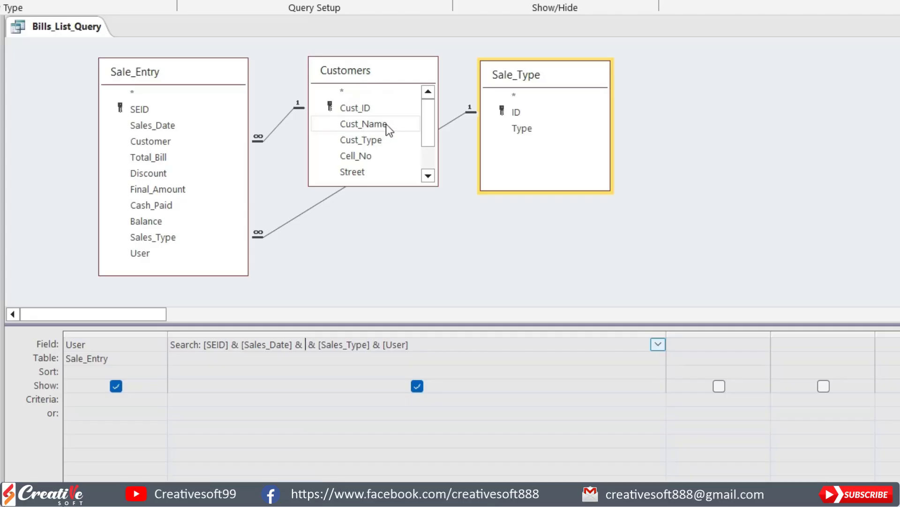
pyautogui.write('Cust')
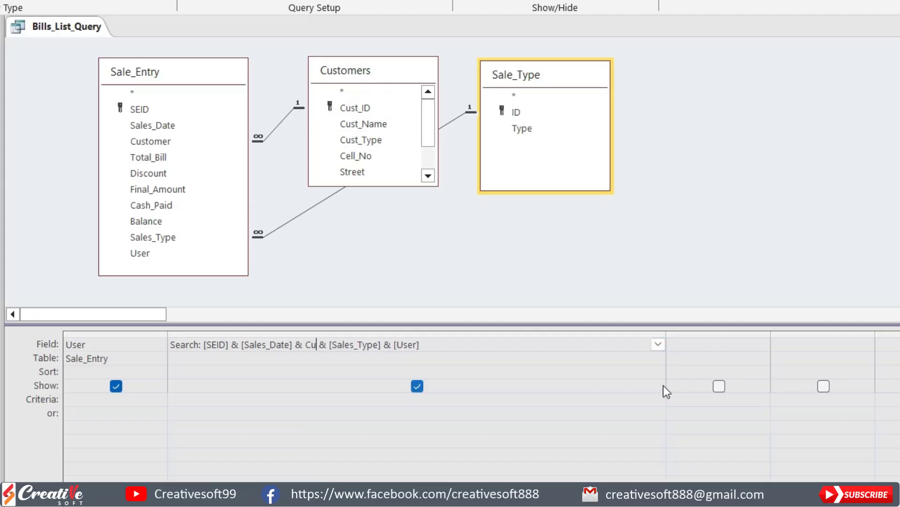
pyautogui.write('_Name')
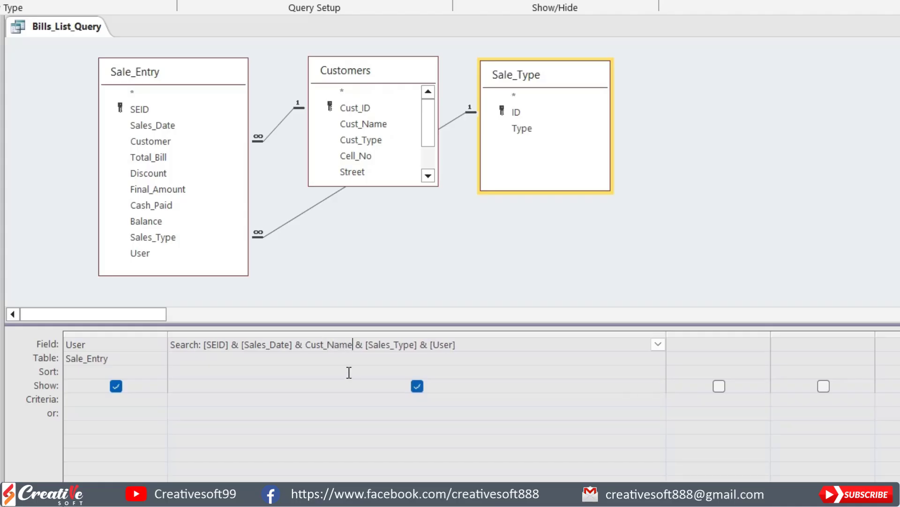
# Replace [Sales_Type] with [Type] in the Search expression and commit the edited field.
pyautogui.click(368, 347)
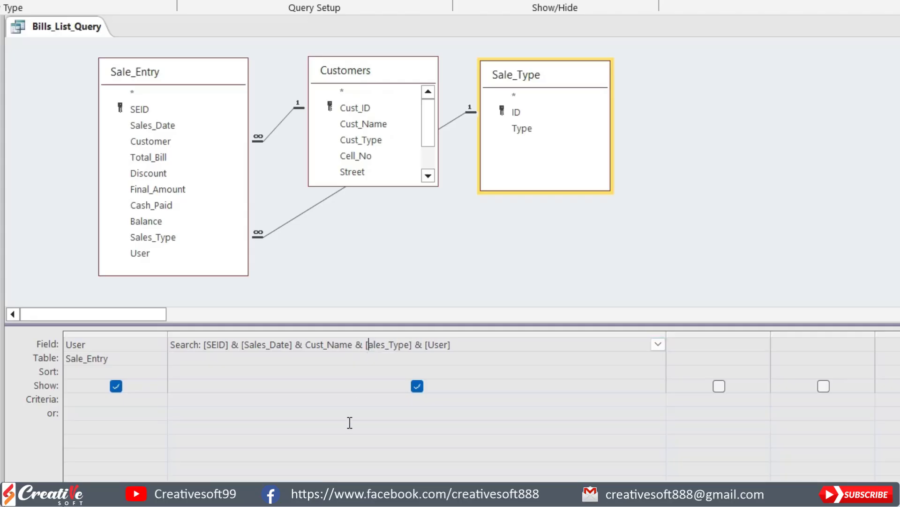
pyautogui.press('Delete')
pyautogui.press('Delete')
pyautogui.press('Delete')
pyautogui.press('Delete')
pyautogui.press('Delete')
pyautogui.press('Delete')
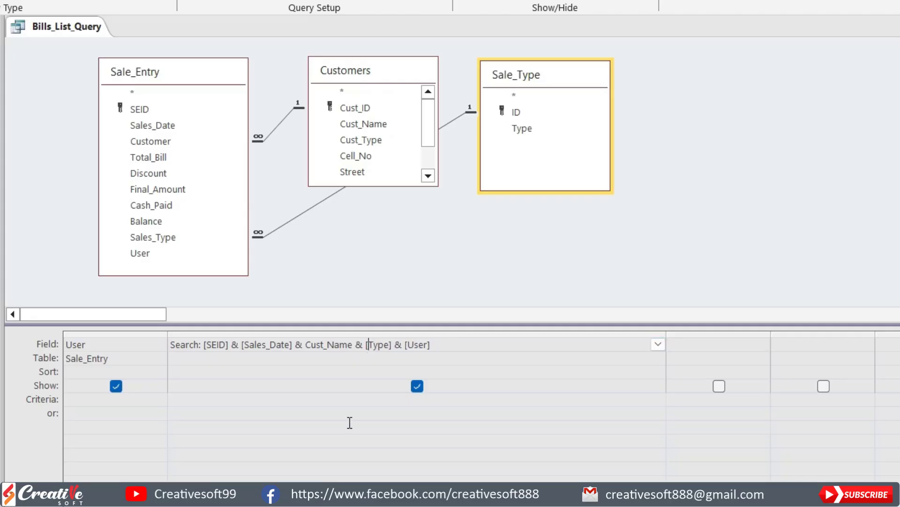
pyautogui.click(338, 422)
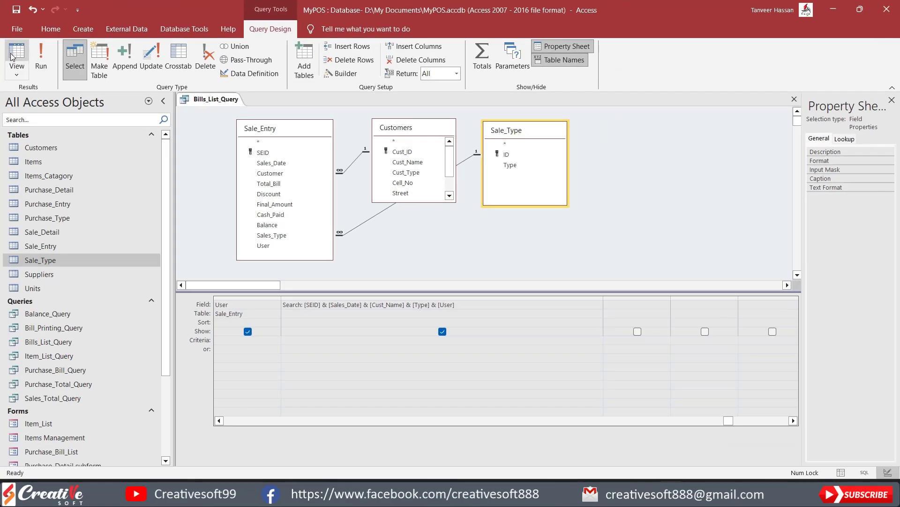
# Preview the query's records and widen the Search column to show its full combined values.
pyautogui.click(14, 54)
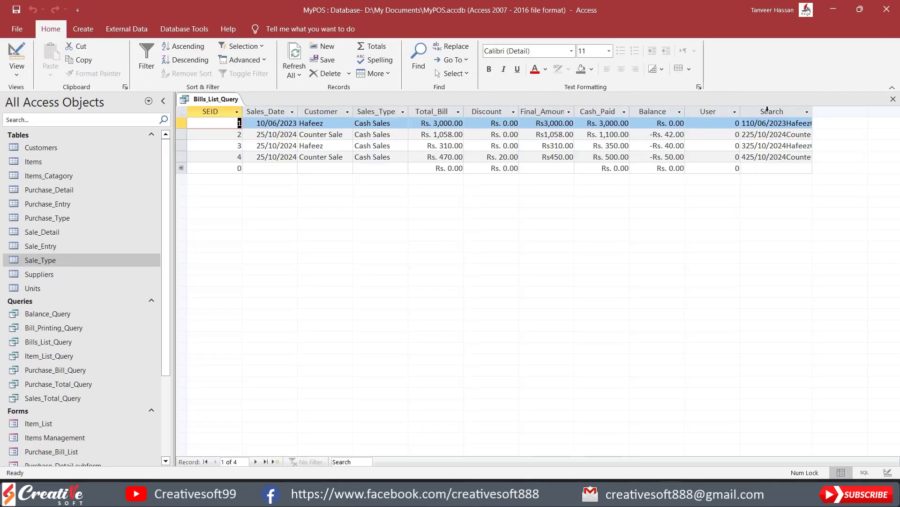
pyautogui.moveTo(813, 108); pyautogui.dragTo(884, 107)
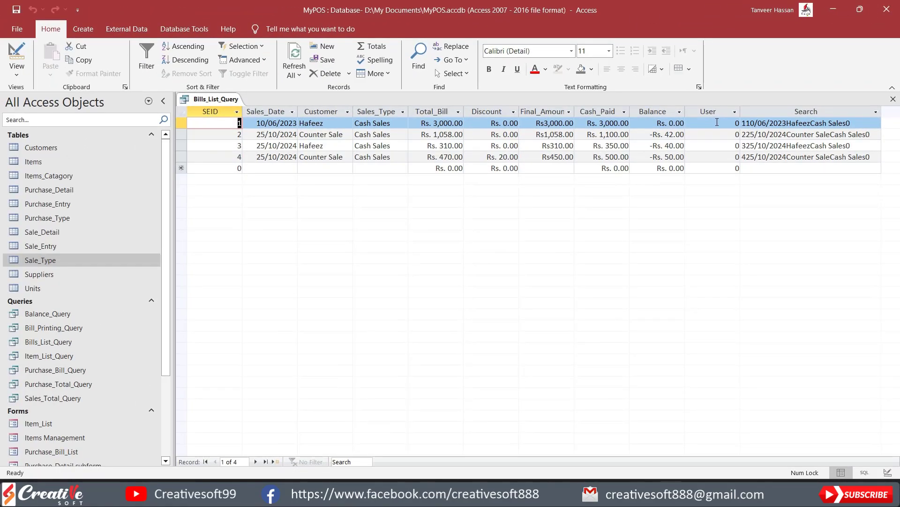
pyautogui.click(17, 54)
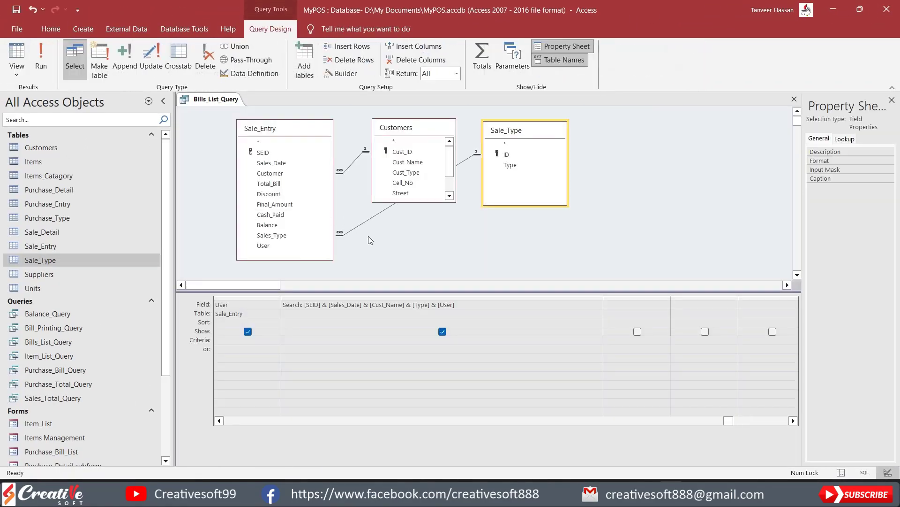
pyautogui.click(20, 58)
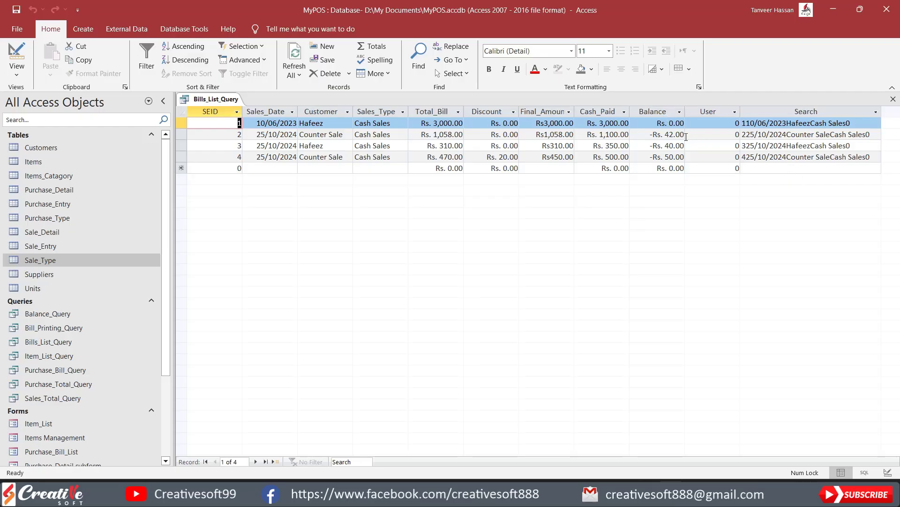
# Close Bills_List_Query with its changes saved, and reopen it briefly to check its records.
pyautogui.click(893, 99)
pyautogui.click(421, 277)
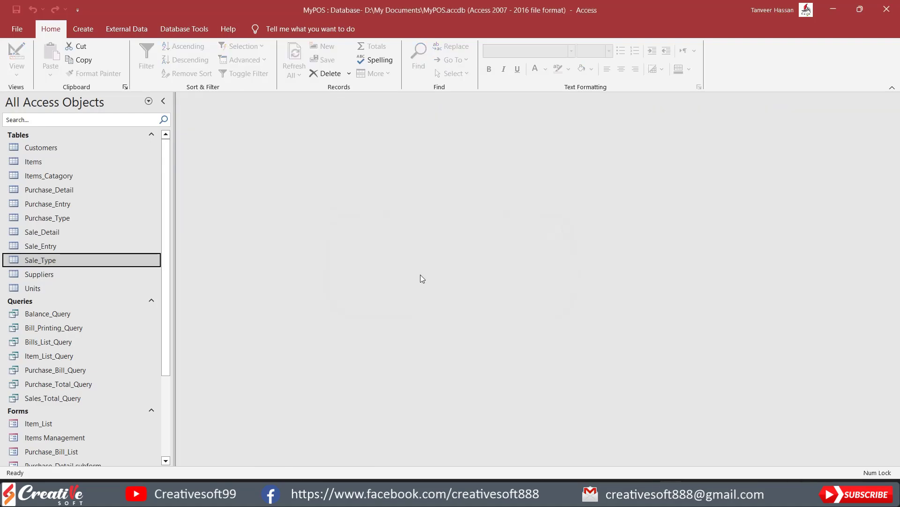
pyautogui.doubleClick(63, 343)
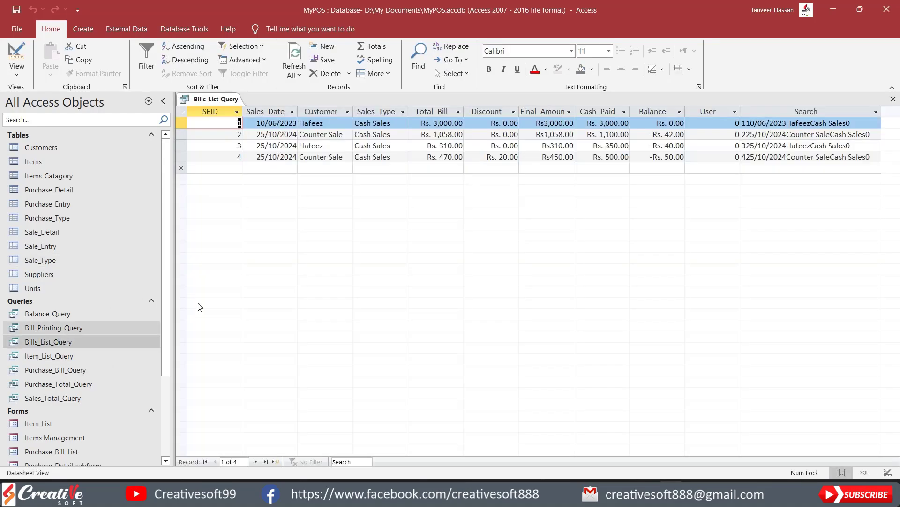
pyautogui.click(893, 100)
# Start a form with the Form Wizard using all Bills_List_Query fields except Search, in the Tabular layout.
pyautogui.click(84, 30)
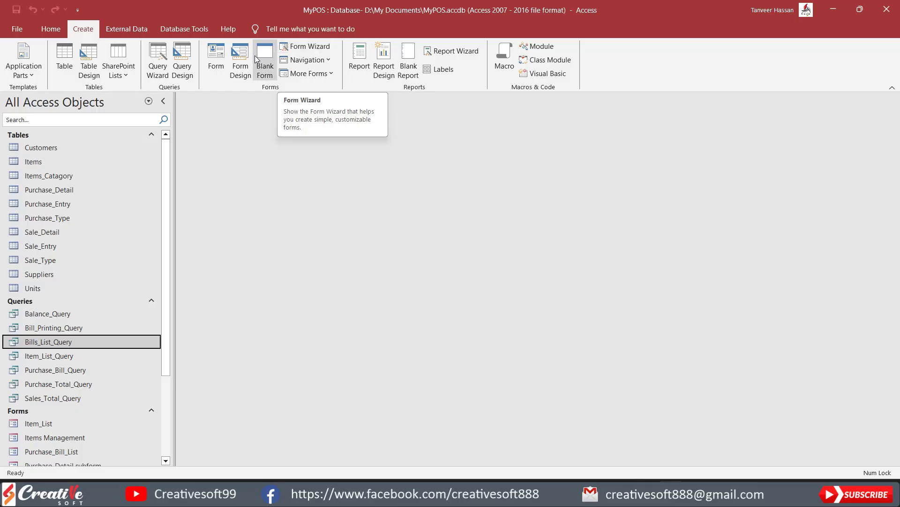
pyautogui.click(310, 47)
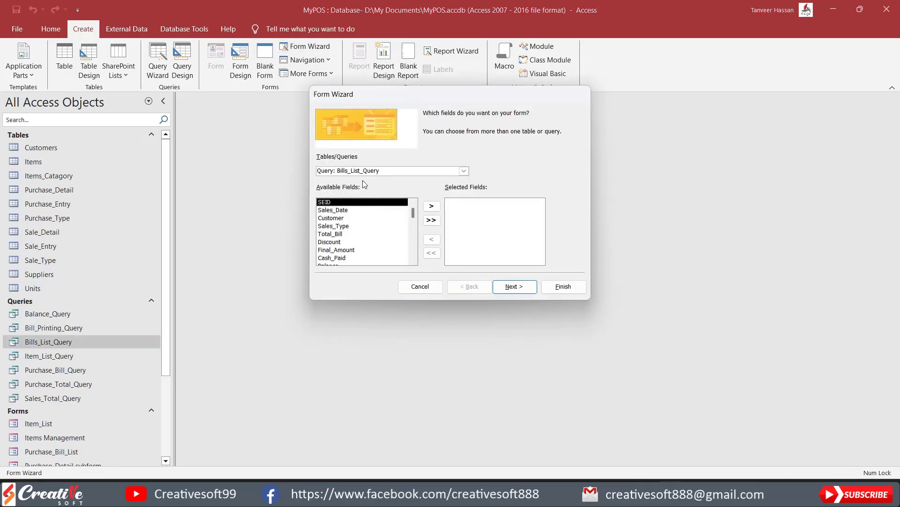
pyautogui.click(431, 221)
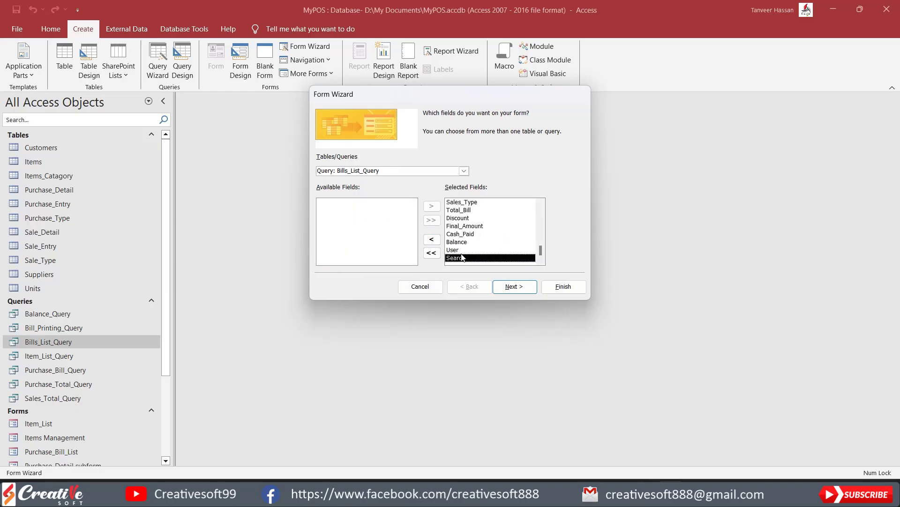
pyautogui.click(431, 239)
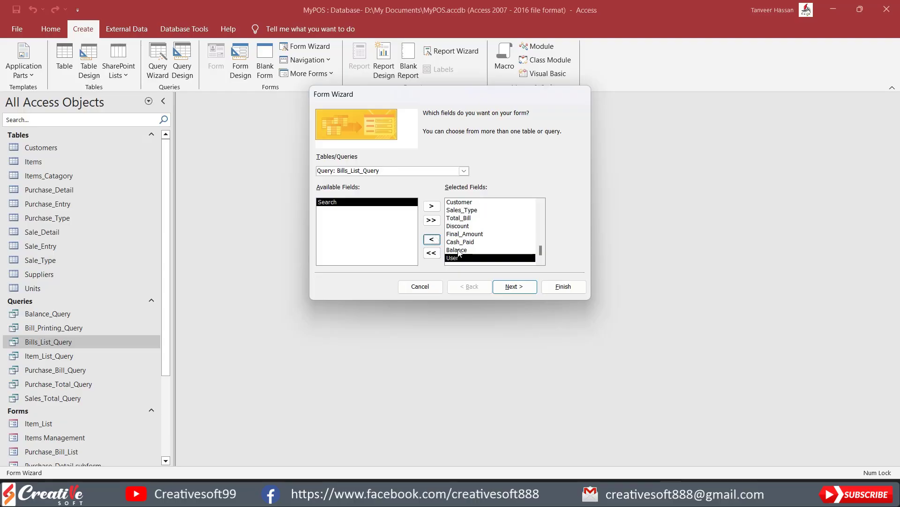
pyautogui.click(511, 285)
pyautogui.click(482, 162)
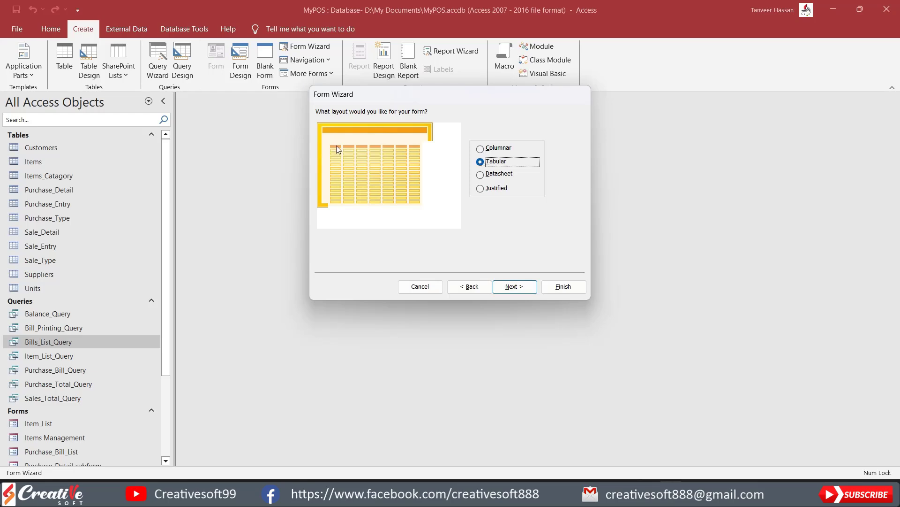
pyautogui.click(515, 287)
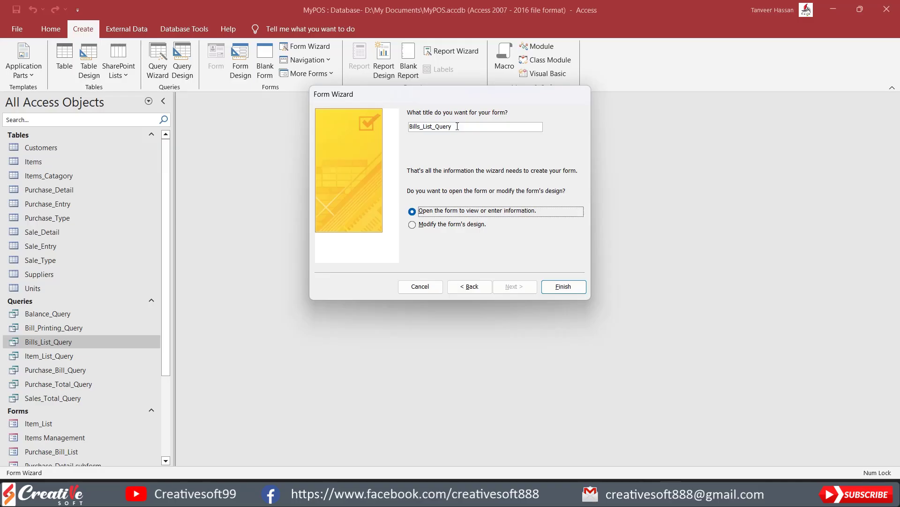
# Title the form Bills List and finish the wizard with the option to modify the form's design.
pyautogui.click(423, 127)
pyautogui.press('Delete')
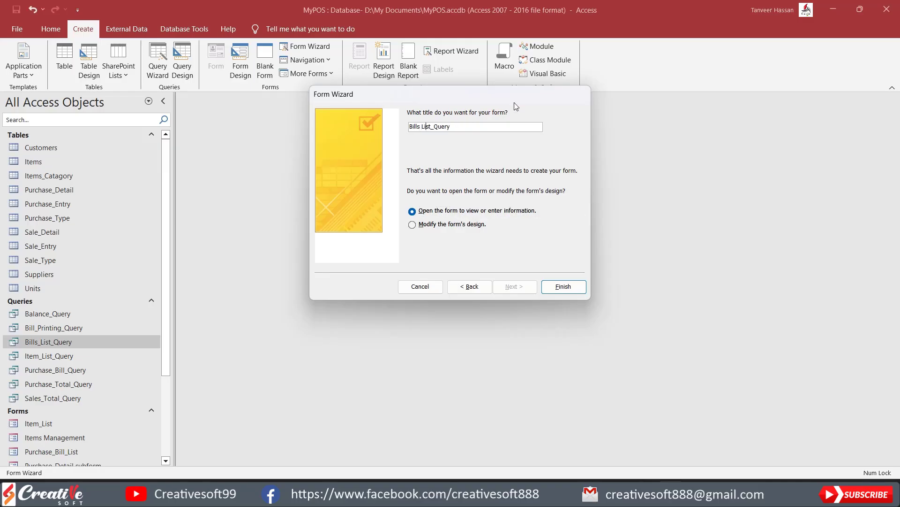
pyautogui.press('End')
pyautogui.press('BackSpace')
pyautogui.press('BackSpace')
pyautogui.press('BackSpace')
pyautogui.press('BackSpace')
pyautogui.press('BackSpace')
pyautogui.press('BackSpace')
pyautogui.click(436, 225)
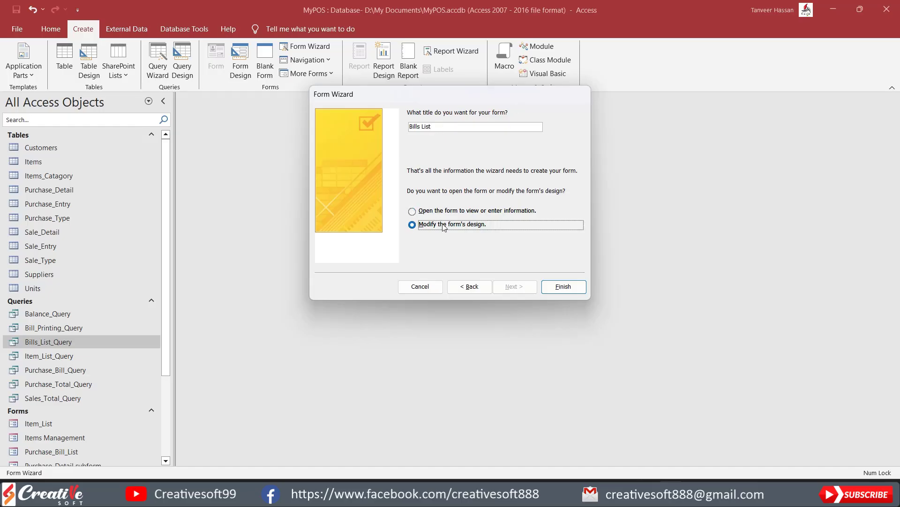
pyautogui.click(563, 286)
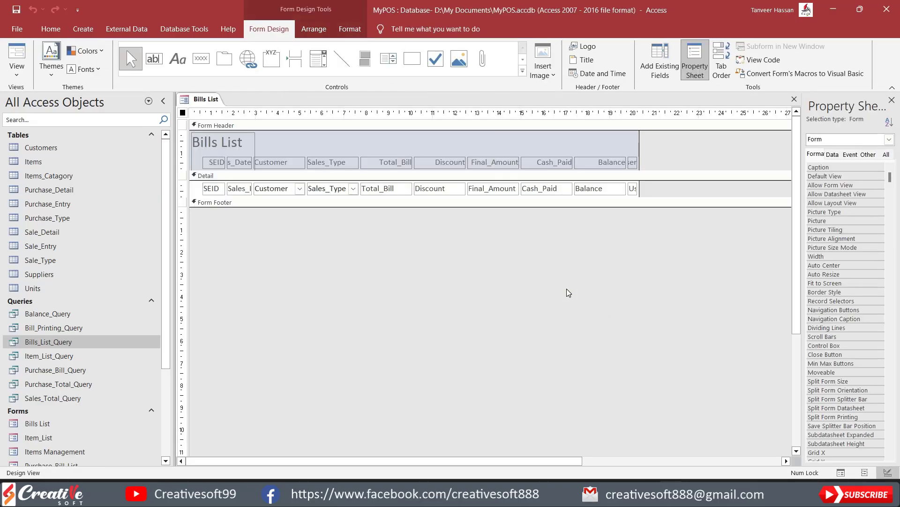
# Reduce the Bills List title label's height, stretch it across the form's width, and adjust the form header's height.
pyautogui.click(220, 142)
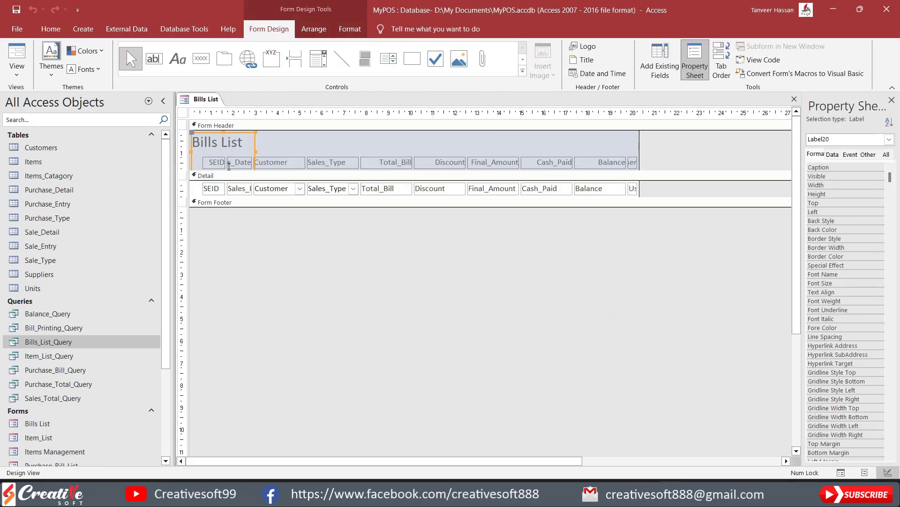
pyautogui.moveTo(674, 170); pyautogui.dragTo(673, 183)
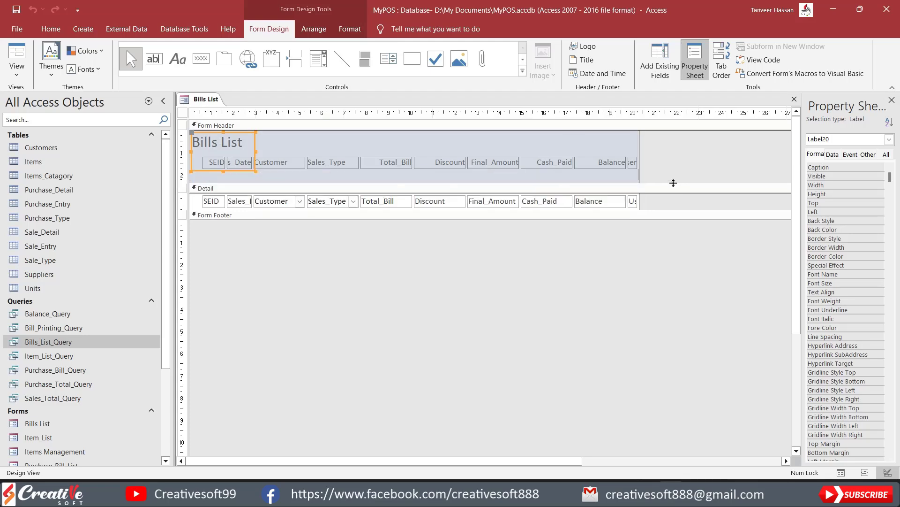
pyautogui.moveTo(224, 170); pyautogui.dragTo(639, 141)
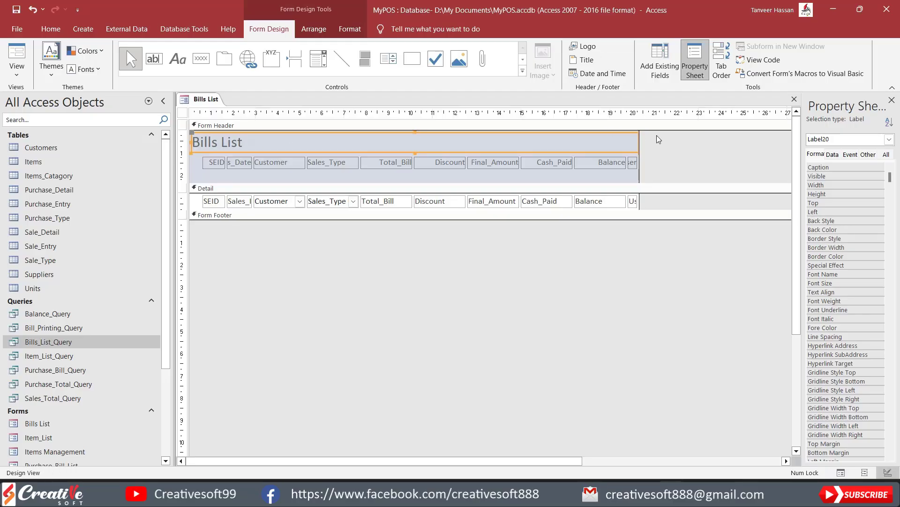
pyautogui.click(659, 139)
pyautogui.moveTo(662, 182); pyautogui.dragTo(662, 167)
# Arrange all the column labels and detail fields of the form in a Tabular control layout.
pyautogui.moveTo(196, 154); pyautogui.dragTo(631, 192)
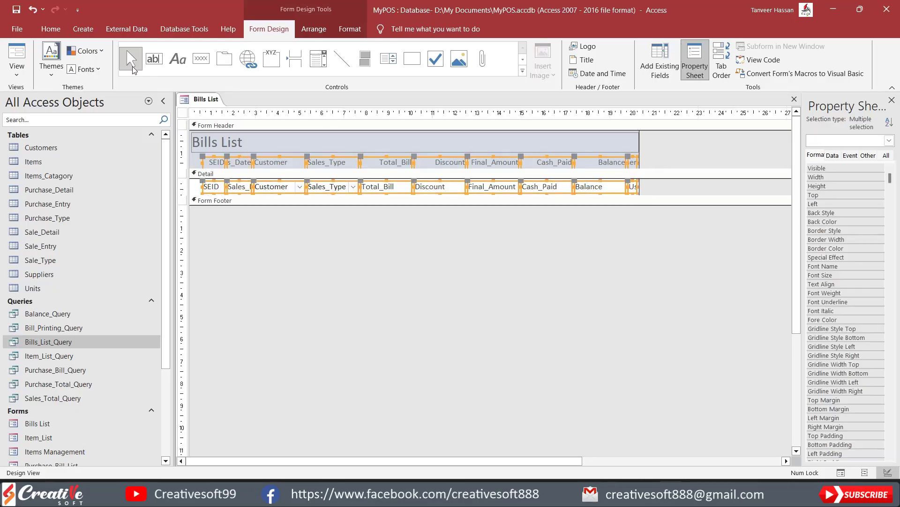
pyautogui.click(314, 29)
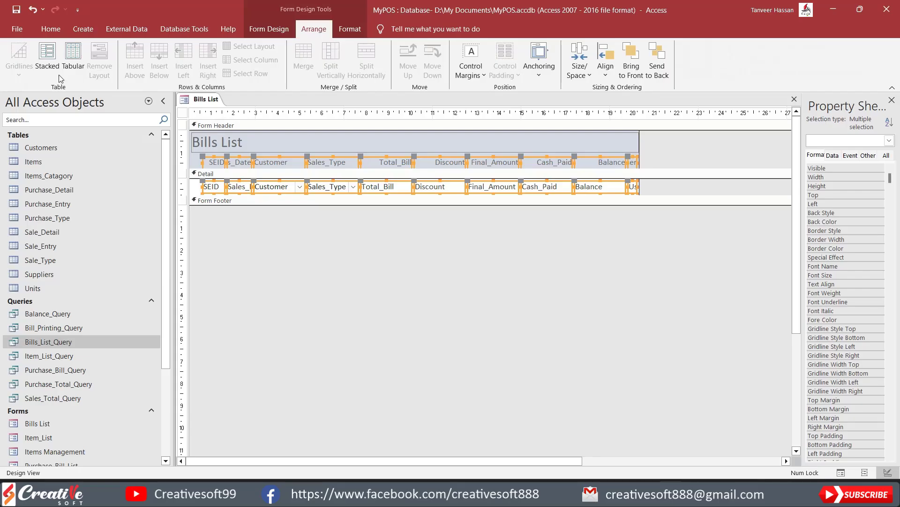
pyautogui.click(77, 56)
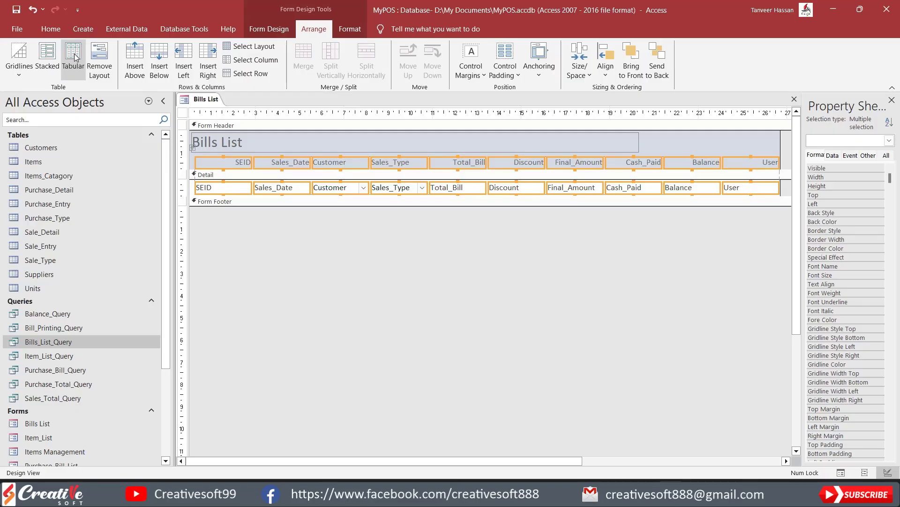
pyautogui.click(320, 224)
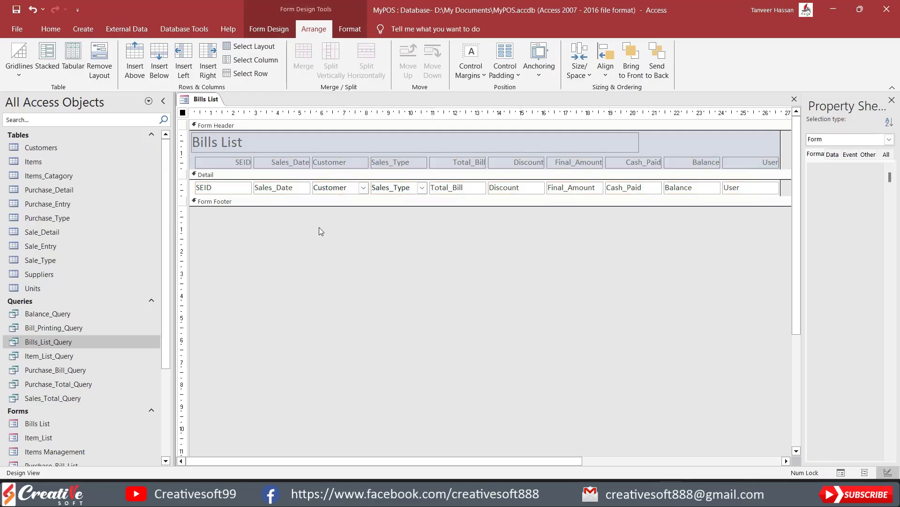
pyautogui.click(224, 163)
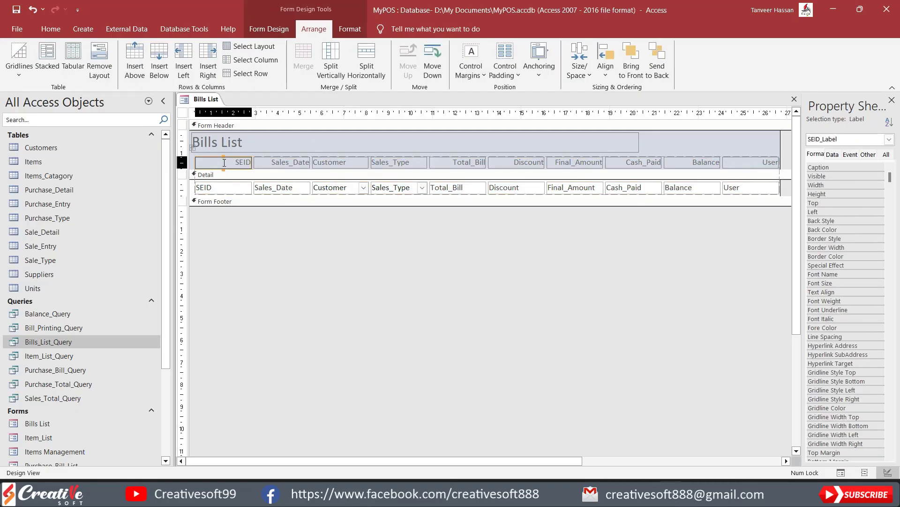
# Move the tabular layout to the form's left edge and trim the detail section's height to fit the fields.
pyautogui.click(188, 149)
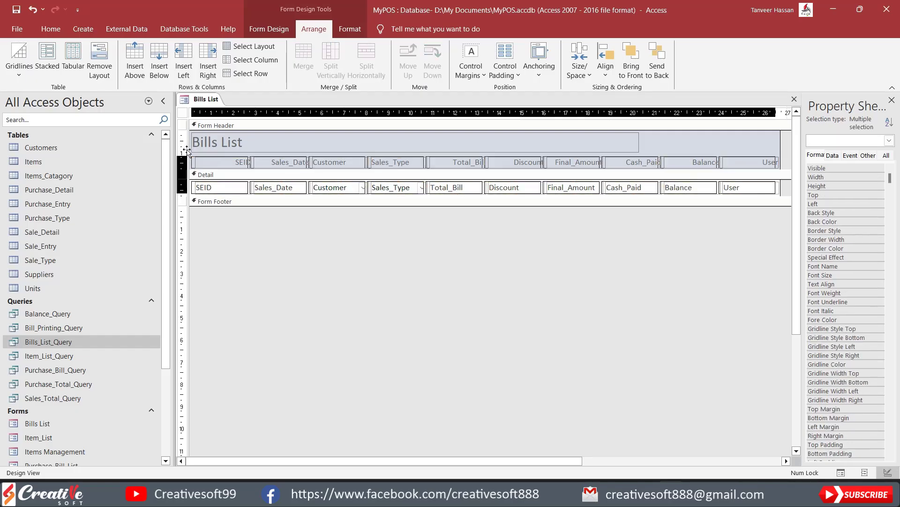
pyautogui.click(351, 252)
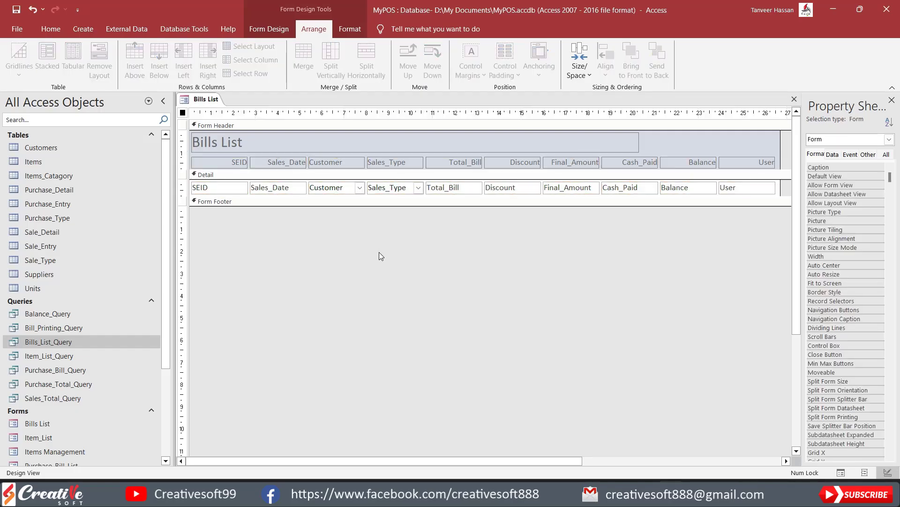
pyautogui.moveTo(781, 169); pyautogui.dragTo(787, 161)
pyautogui.moveTo(781, 196); pyautogui.dragTo(778, 190)
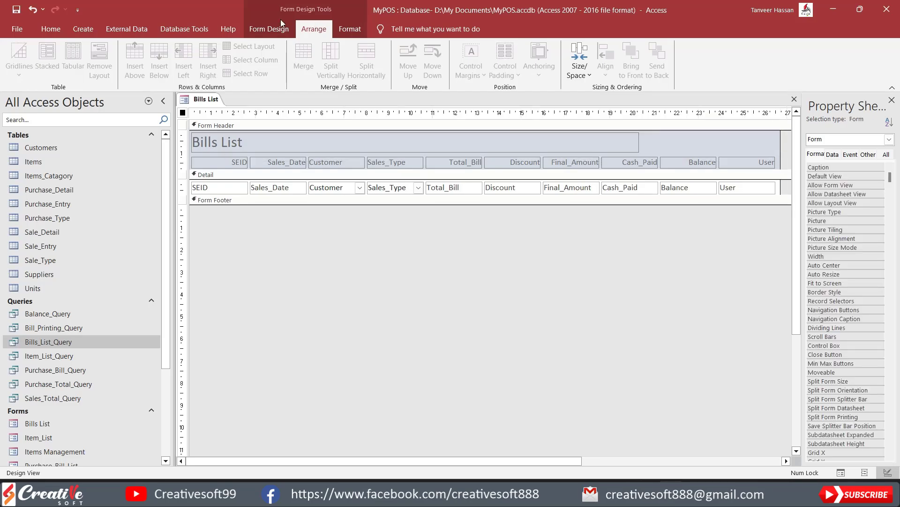
# Preview the form in Form View, and in Layout View narrow the SEID and Sales_Date columns to fit their values.
pyautogui.click(269, 29)
pyautogui.click(14, 52)
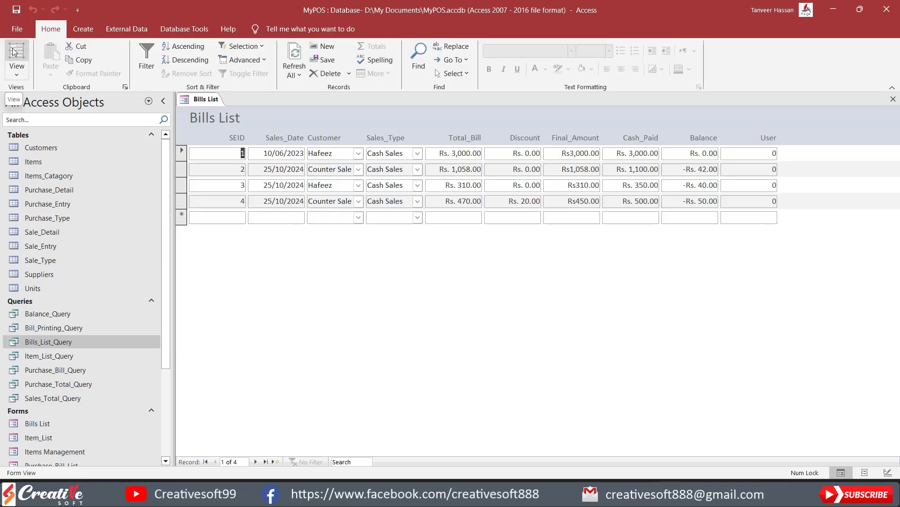
pyautogui.click(14, 51)
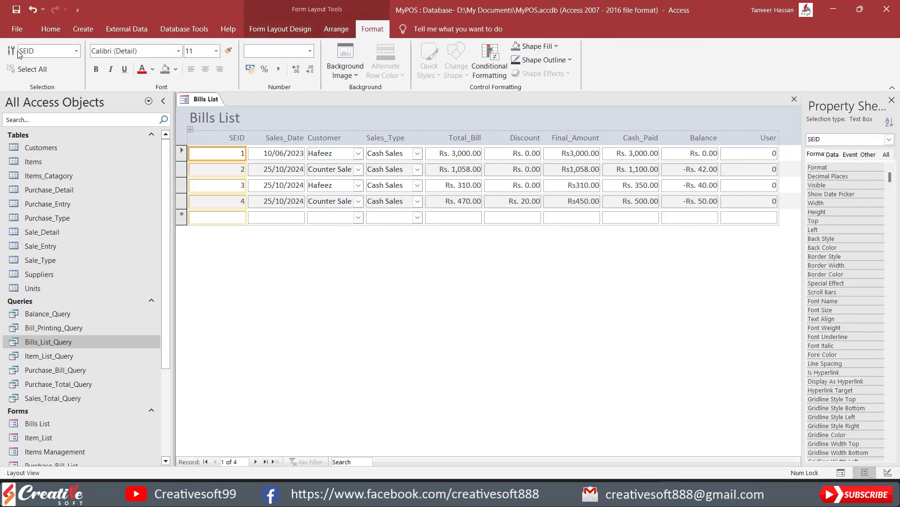
pyautogui.moveTo(245, 151); pyautogui.dragTo(210, 153)
pyautogui.click(242, 153)
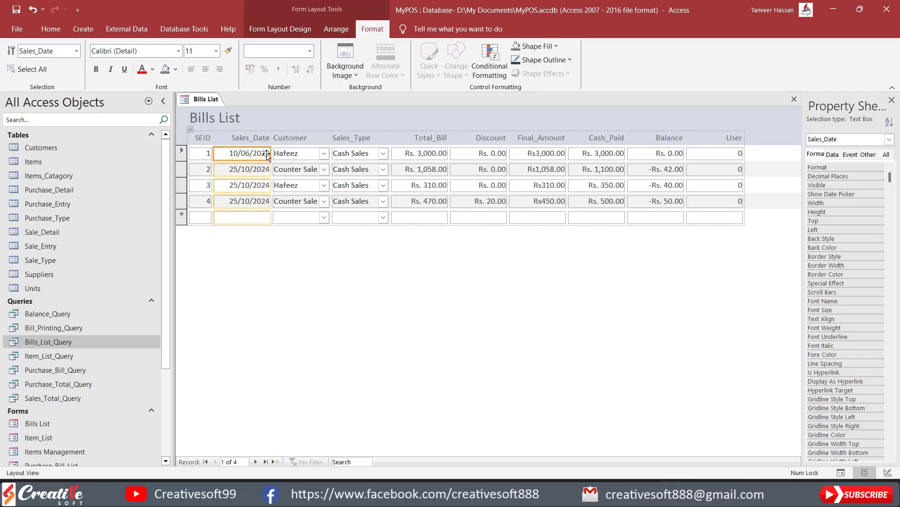
pyautogui.moveTo(270, 152); pyautogui.dragTo(261, 152)
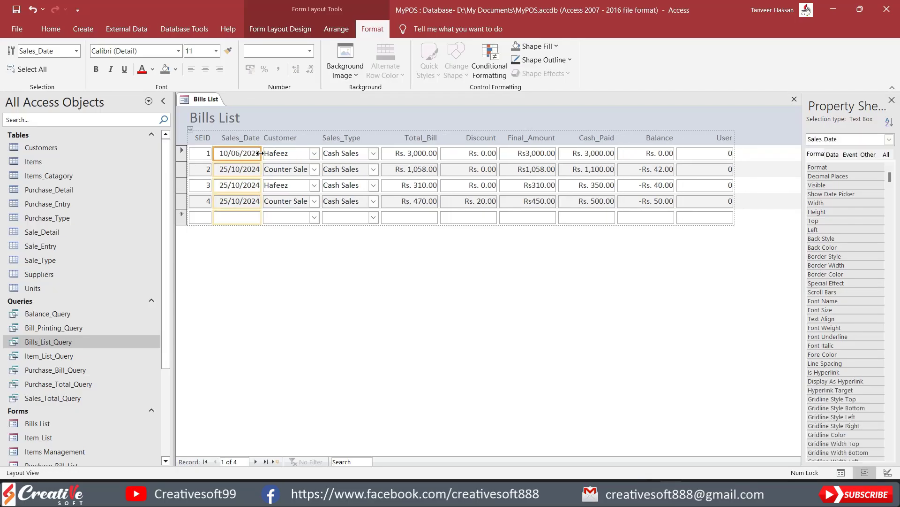
# Widen the Customer, Sales_Type and Total_Bill columns, giving Customer the most extra width.
pyautogui.click(291, 154)
pyautogui.moveTo(321, 153); pyautogui.dragTo(355, 152)
pyautogui.click(382, 153)
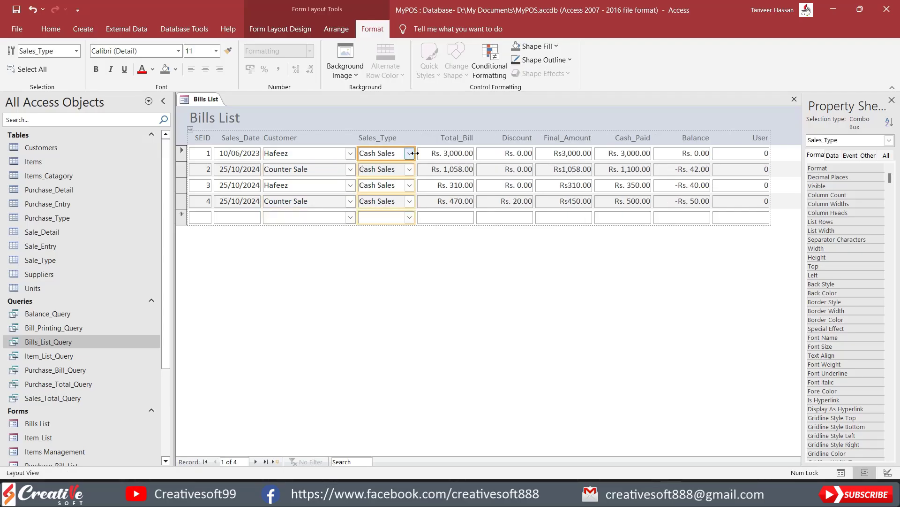
pyautogui.moveTo(413, 153); pyautogui.dragTo(421, 154)
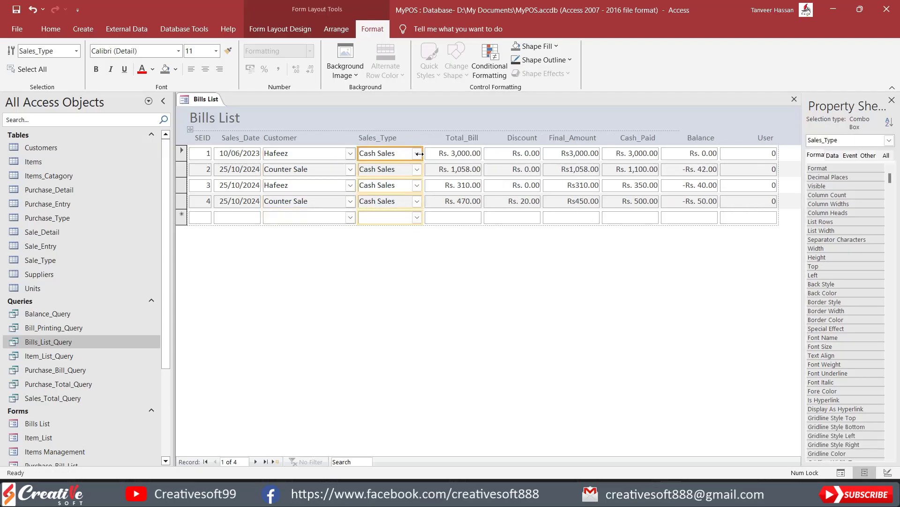
pyautogui.click(444, 153)
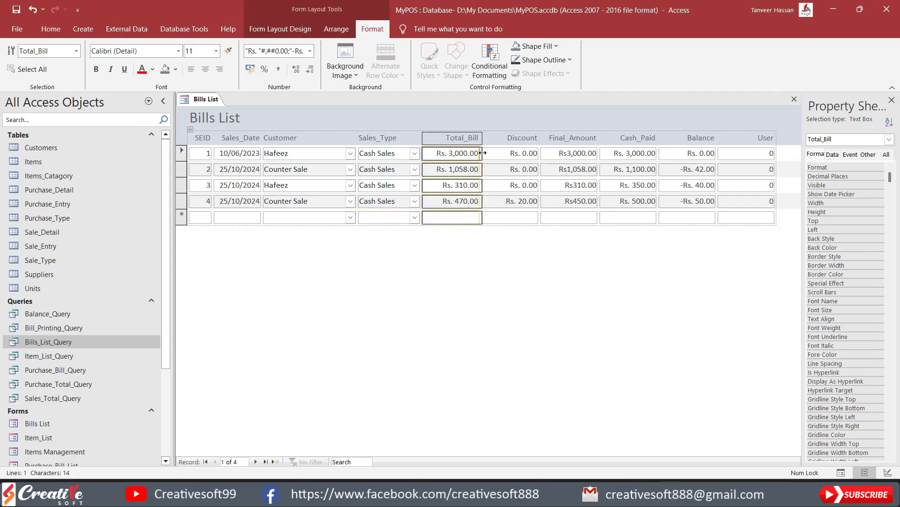
pyautogui.moveTo(486, 152); pyautogui.dragTo(493, 153)
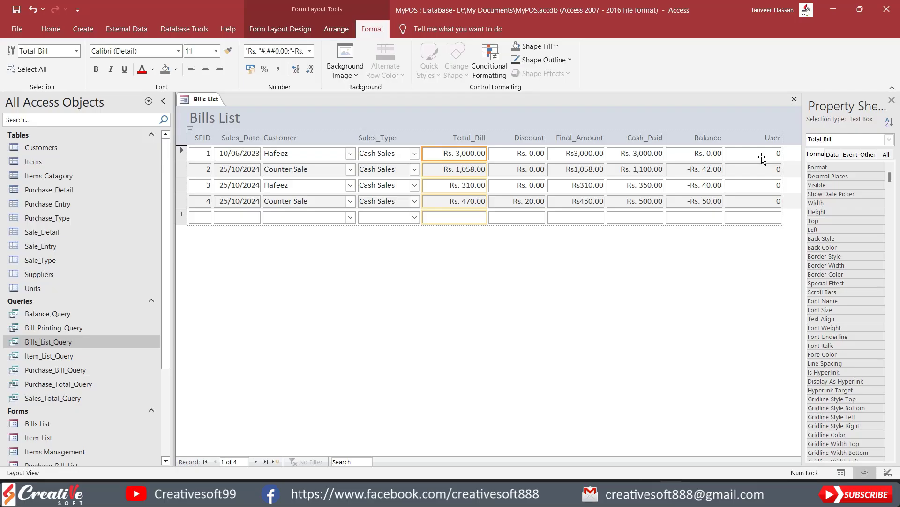
# Check the Customer and Sales_Type columns and inspect the first record's Customer drop-down list in Form View.
pyautogui.click(301, 154)
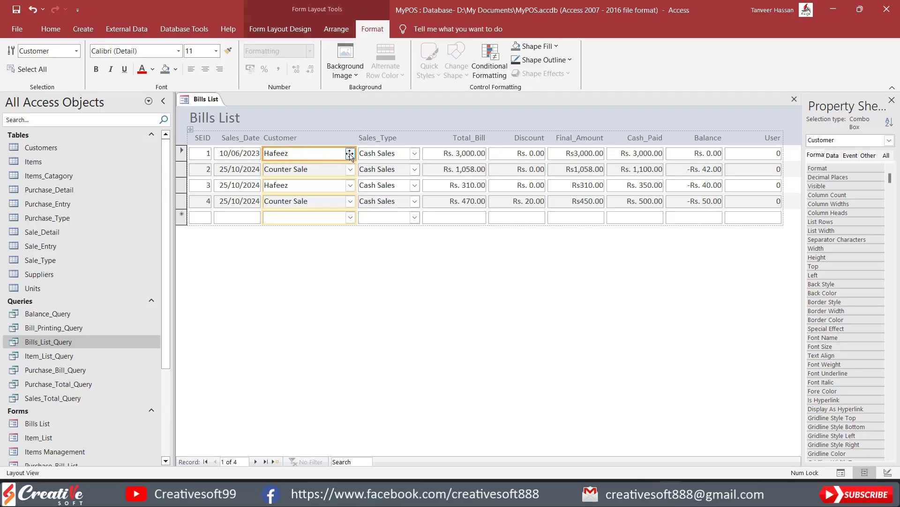
pyautogui.click(395, 154)
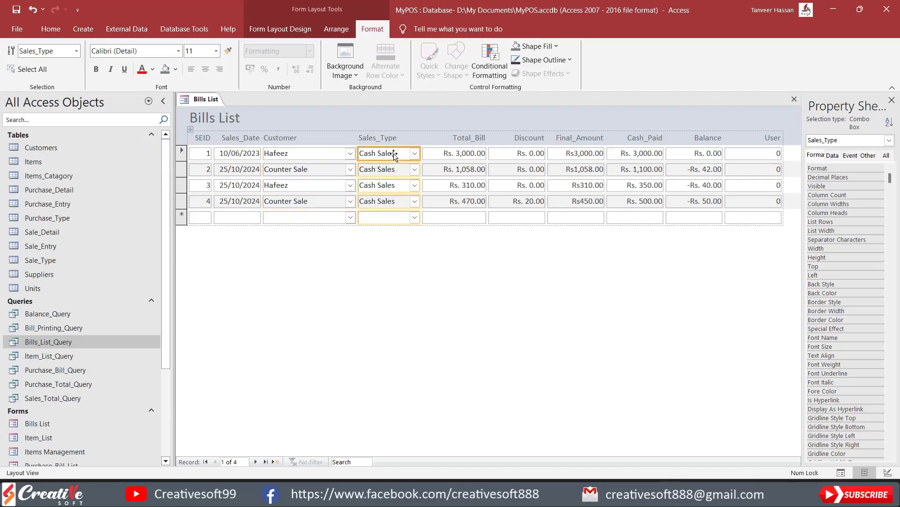
pyautogui.click(299, 155)
pyautogui.click(392, 153)
pyautogui.click(280, 29)
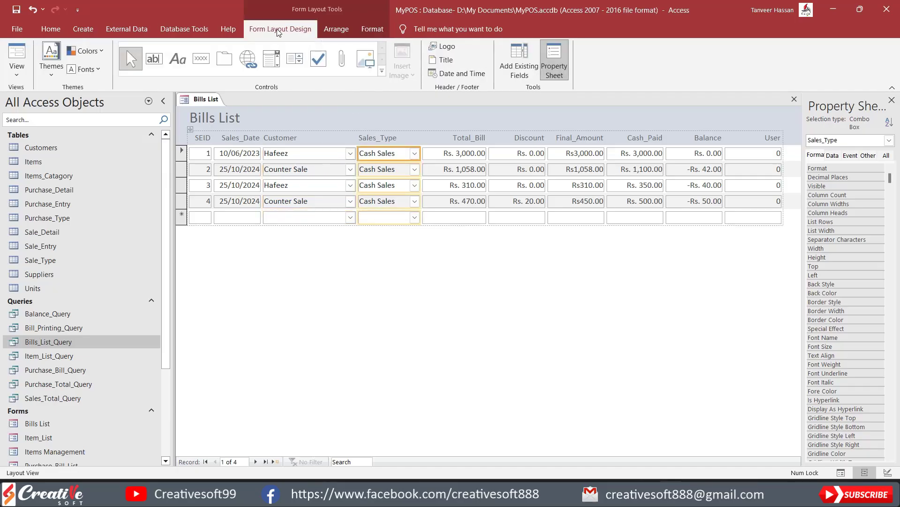
pyautogui.click(20, 52)
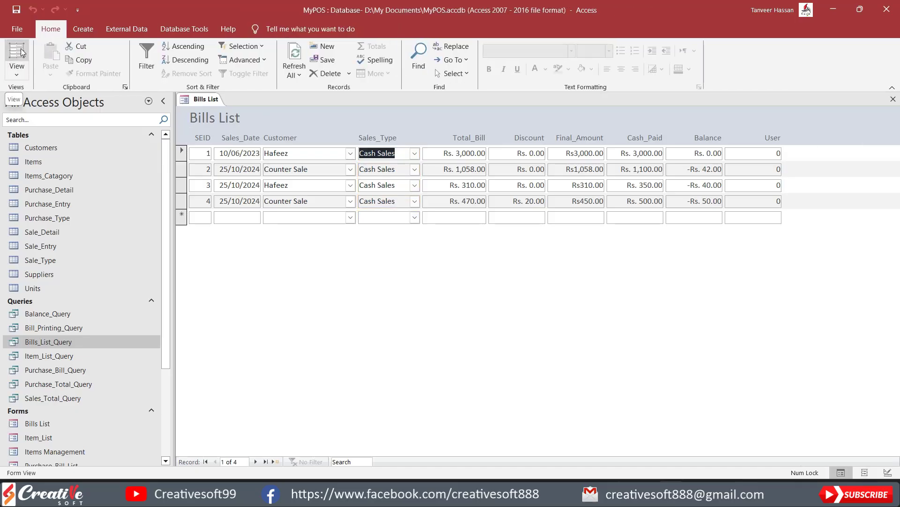
pyautogui.click(351, 154)
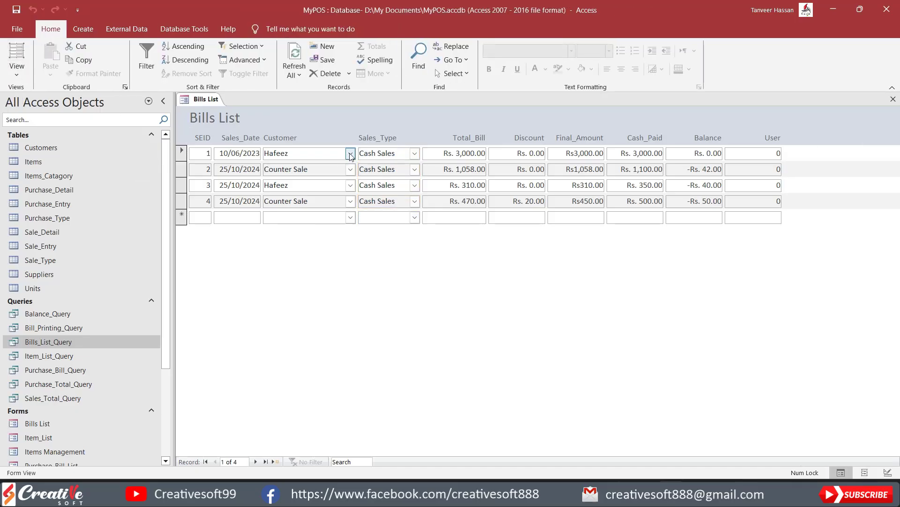
pyautogui.click(351, 155)
pyautogui.click(351, 155)
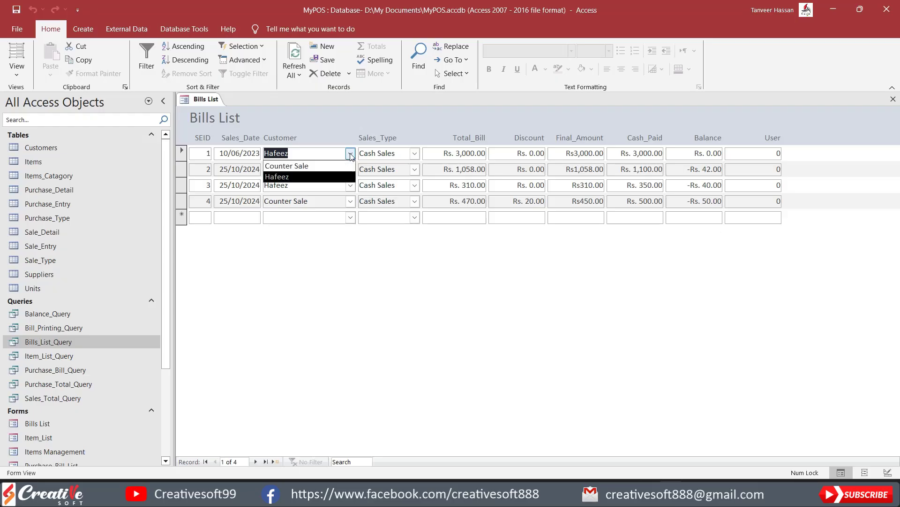
pyautogui.click(351, 156)
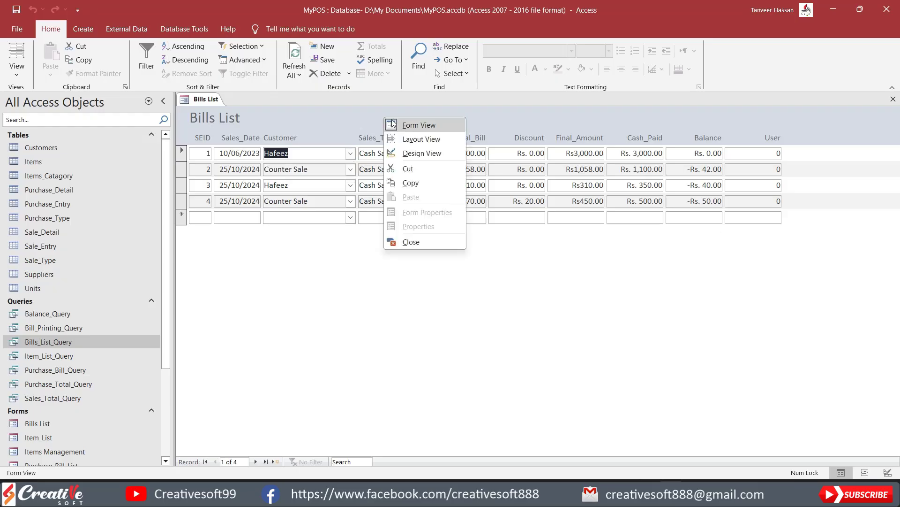
# Convert the Customer and Sales_Type combo boxes to text boxes in Design View.
pyautogui.click(410, 154)
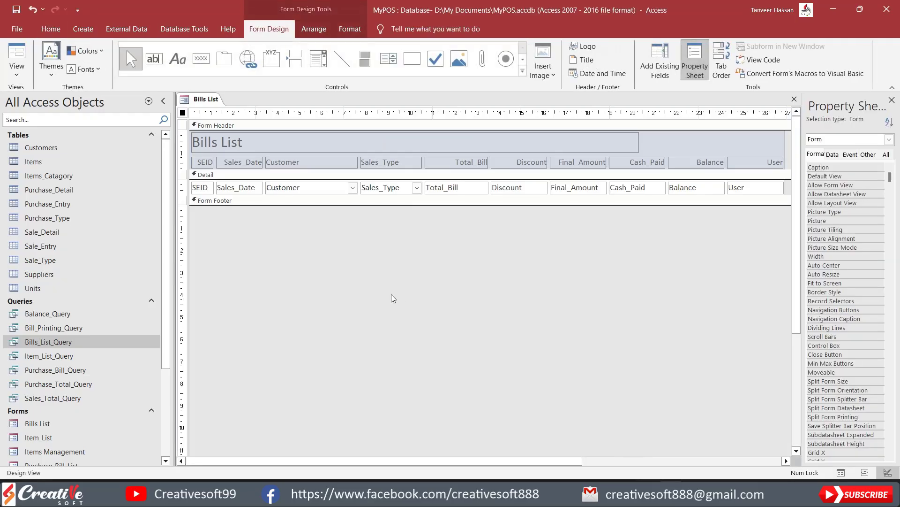
pyautogui.rightClick(316, 187)
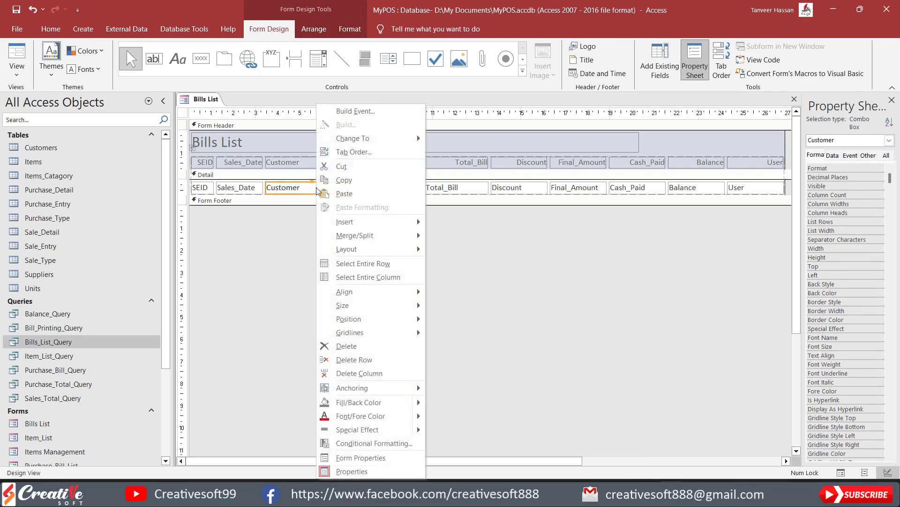
pyautogui.moveTo(389, 140)
pyautogui.click(446, 139)
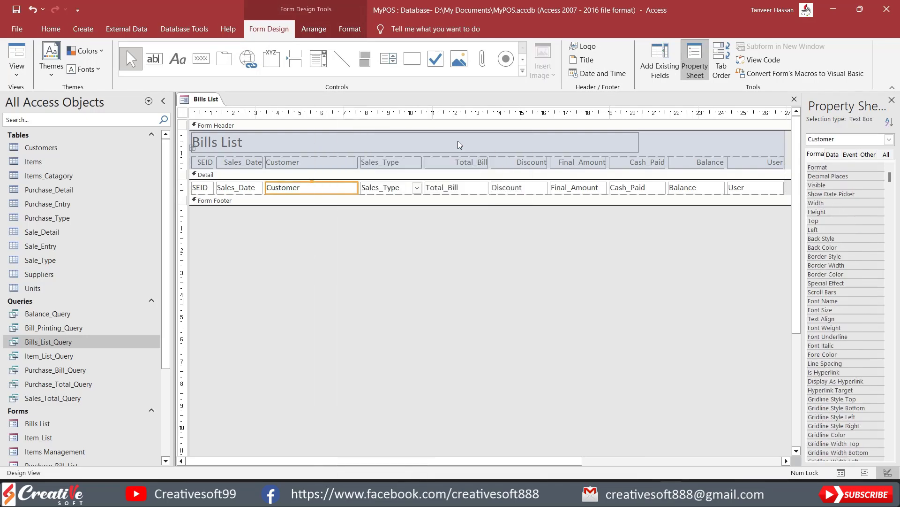
pyautogui.click(391, 186)
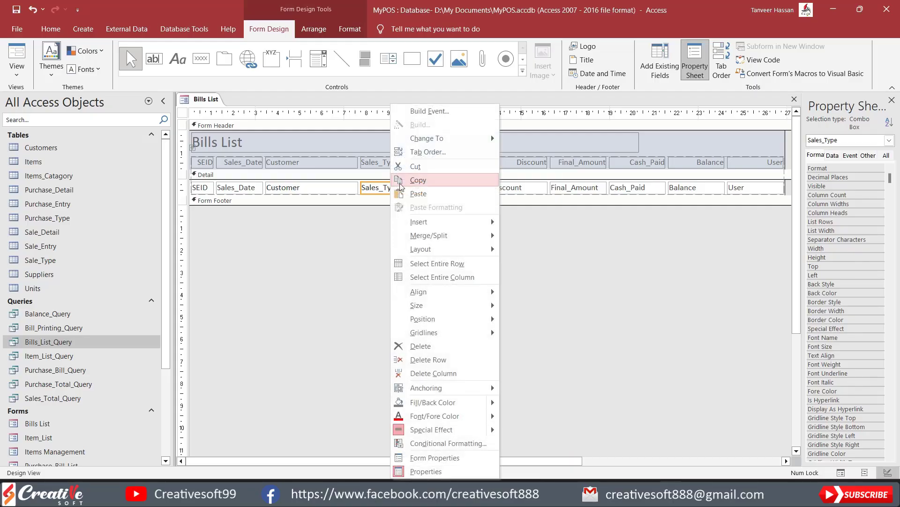
pyautogui.moveTo(429, 139)
pyautogui.click(526, 140)
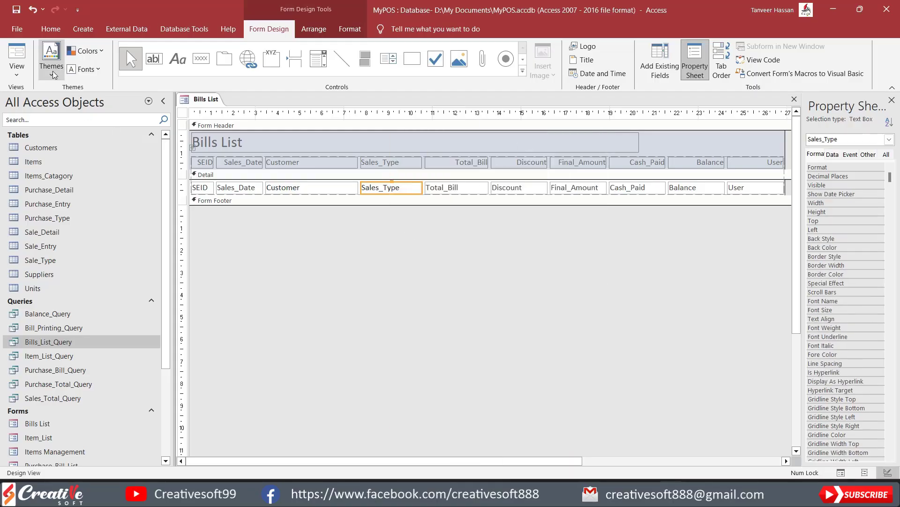
# Check the values in the converted Customer and Sales_Type text boxes in Form View, and return to Design View.
pyautogui.click(22, 54)
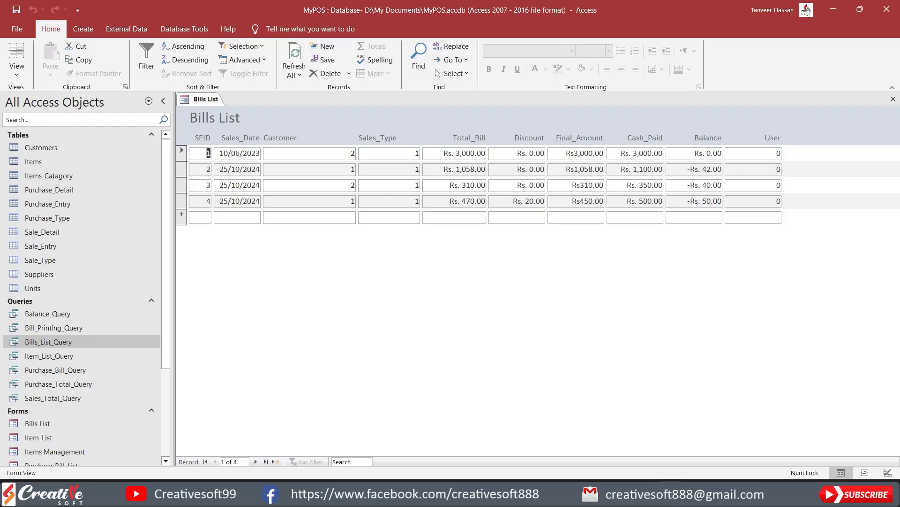
pyautogui.rightClick(418, 111)
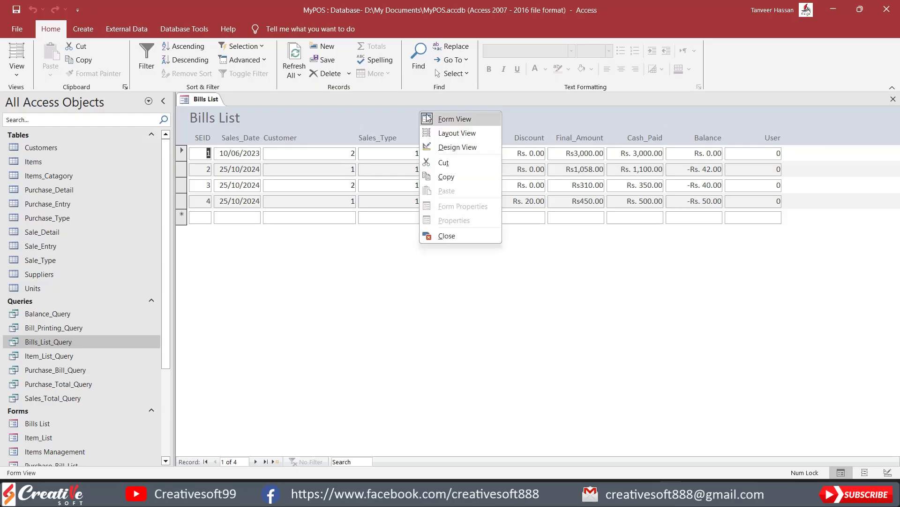
pyautogui.click(451, 144)
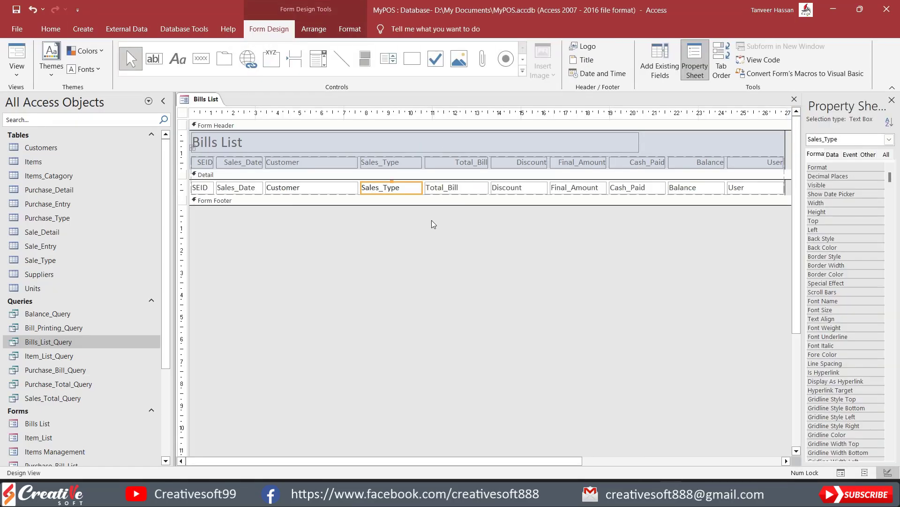
# Widen the property sheet and examine the fields available as the Customer text box's Control Source.
pyautogui.click(332, 187)
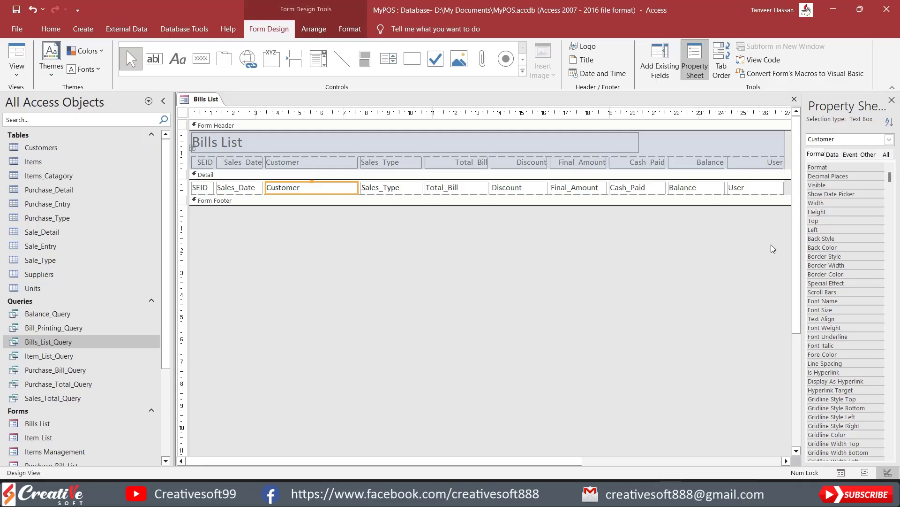
pyautogui.moveTo(803, 258); pyautogui.dragTo(686, 257)
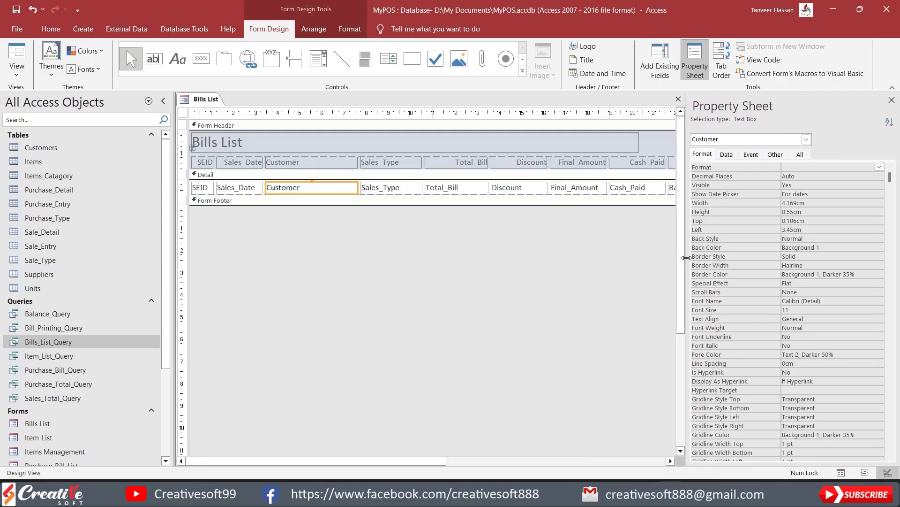
pyautogui.click(727, 155)
pyautogui.click(800, 166)
pyautogui.click(832, 167)
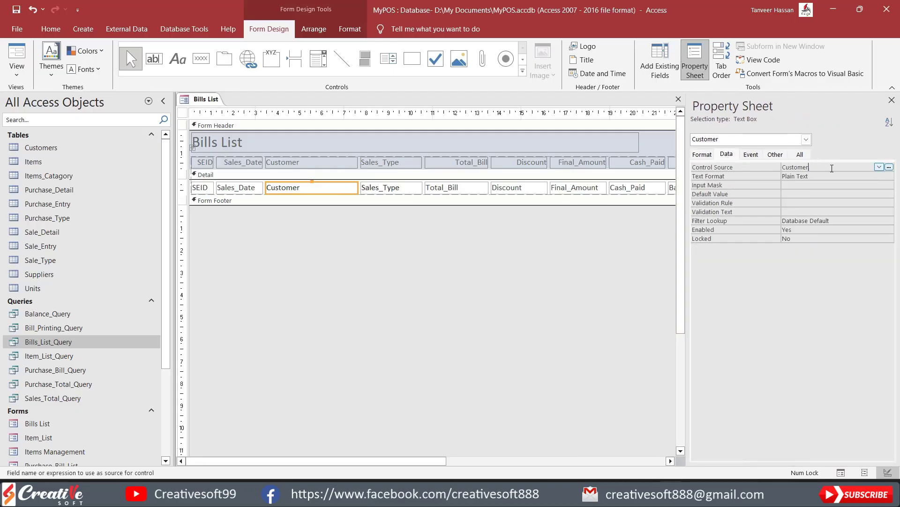
pyautogui.click(879, 168)
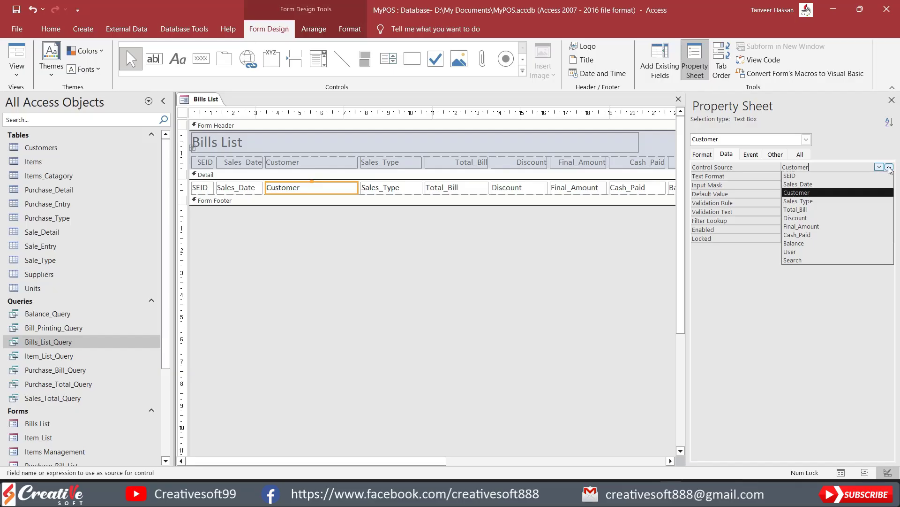
# Open the form's Record Source query in the Query Builder and remove its Customer and Sales_Type fields.
pyautogui.click(183, 113)
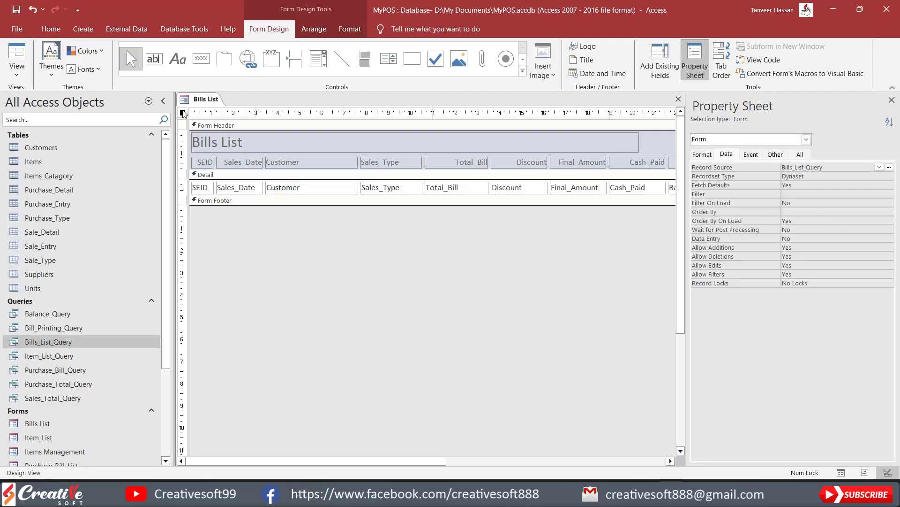
pyautogui.click(889, 167)
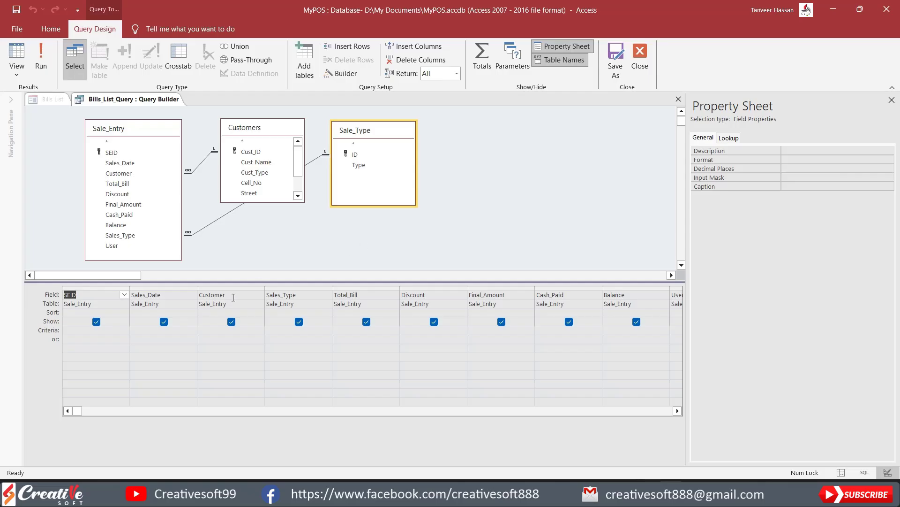
pyautogui.click(234, 288)
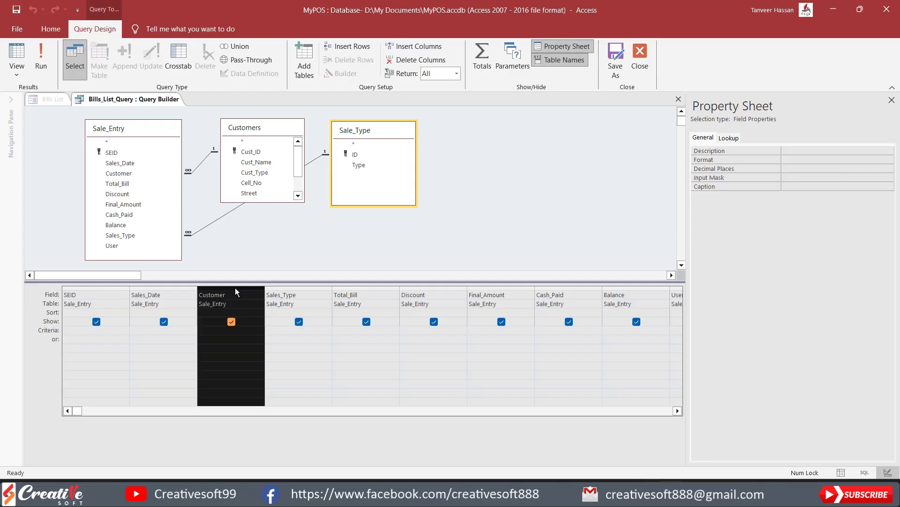
pyautogui.press('Delete')
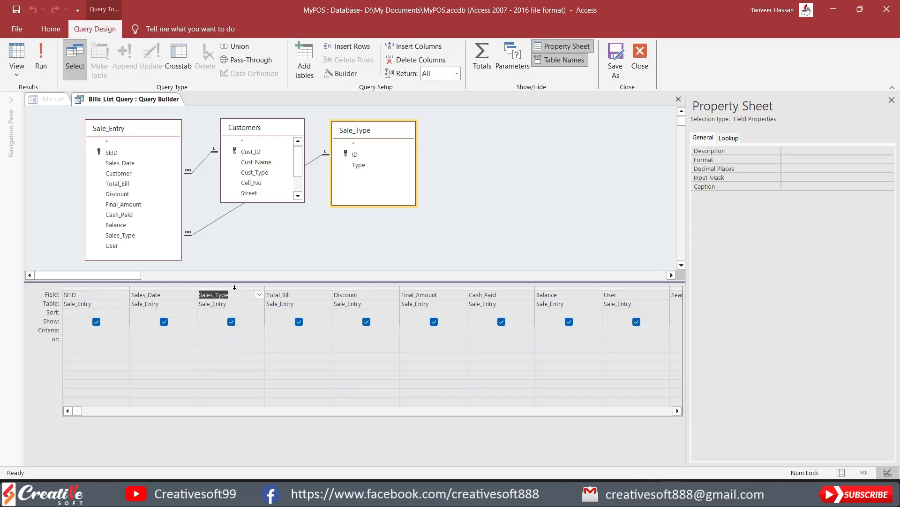
pyautogui.click(235, 288)
pyautogui.press('Delete')
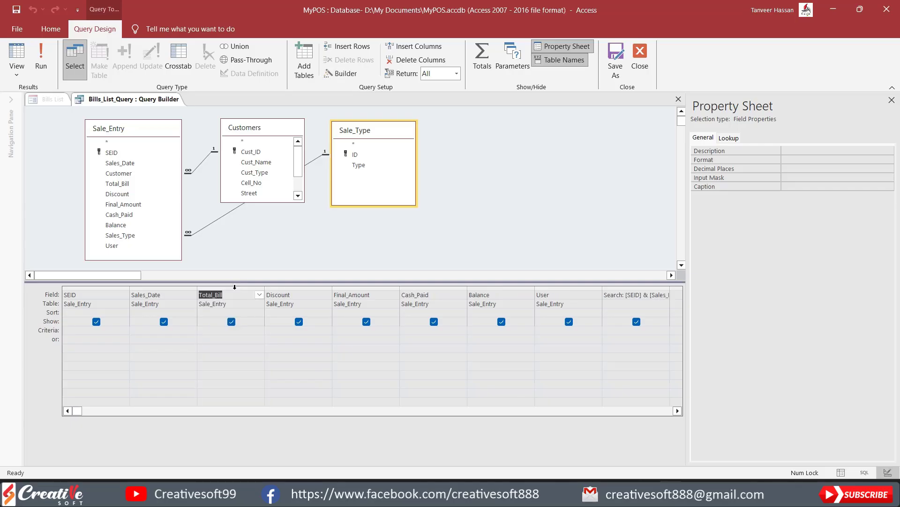
# Insert Cust_Name and Type before Total_Bill in Bills_List_Query, check the datasheet, and close the Query Builder with the changes saved.
pyautogui.moveTo(251, 165); pyautogui.dragTo(209, 289)
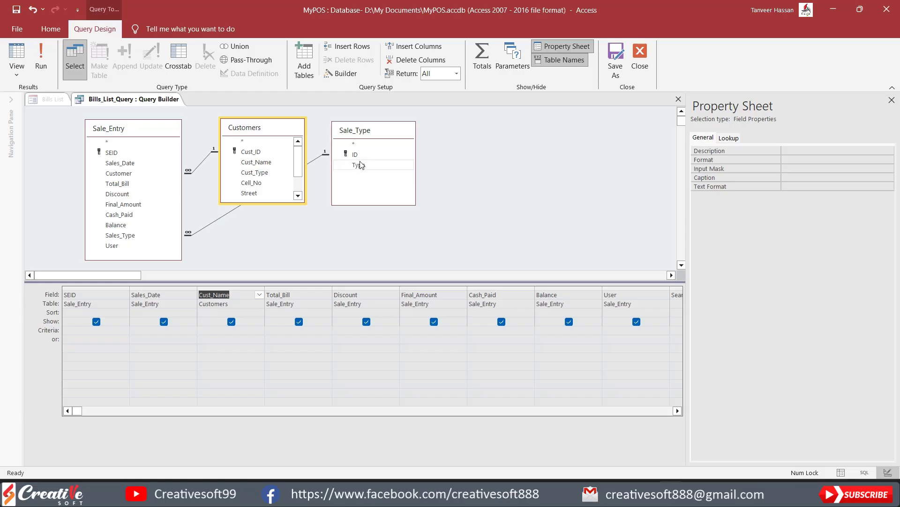
pyautogui.moveTo(358, 164); pyautogui.dragTo(282, 294)
pyautogui.click(16, 53)
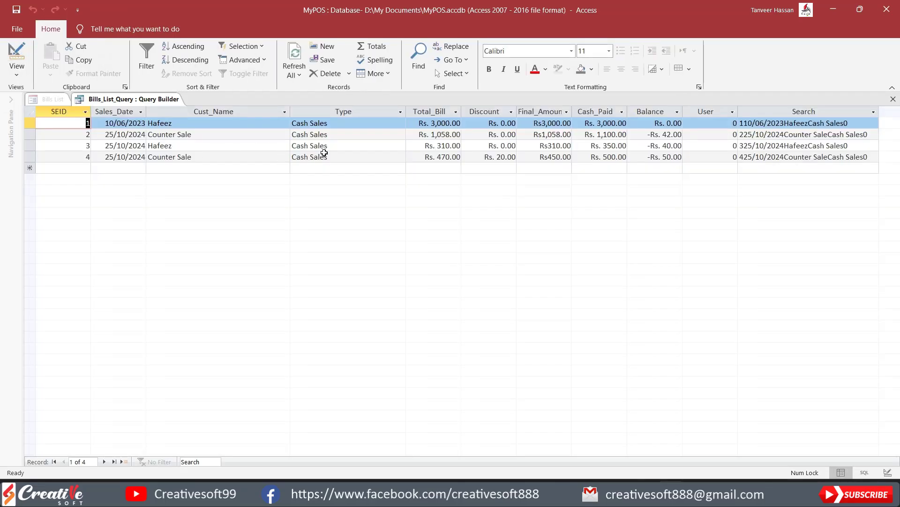
pyautogui.click(893, 99)
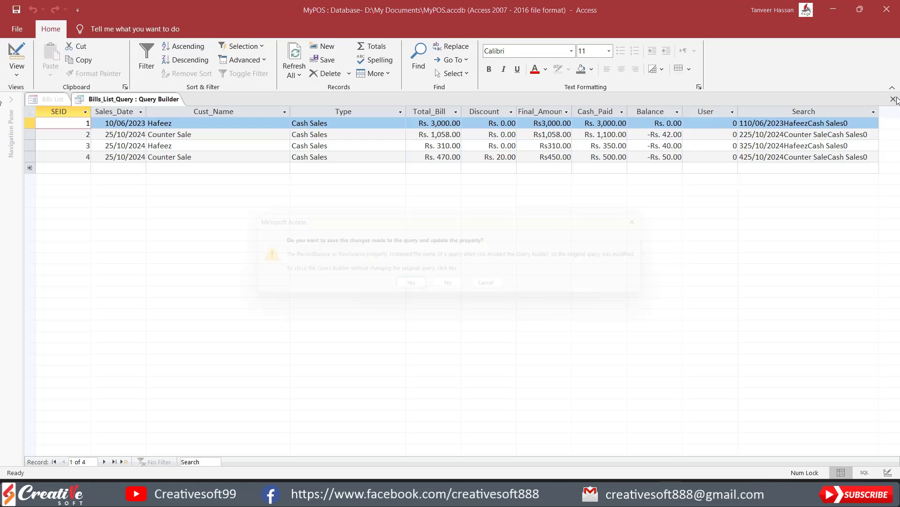
pyautogui.click(410, 290)
# Set the Control Source of the Customer text box to Cust_Name and of the Sales_Type text box to Type.
pyautogui.click(328, 189)
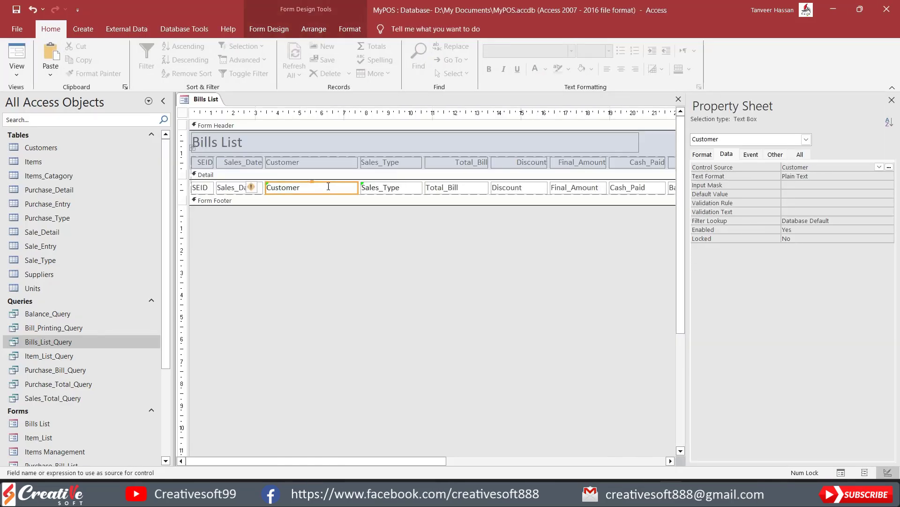
pyautogui.click(879, 167)
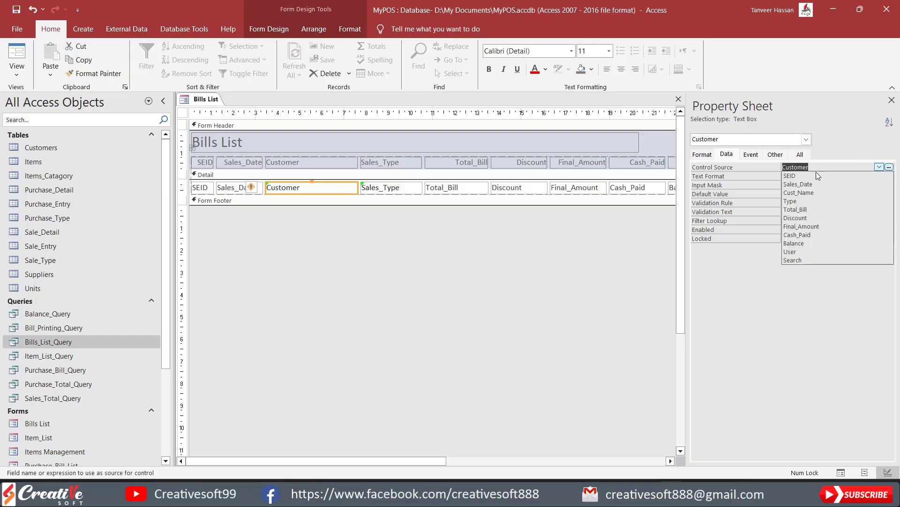
pyautogui.click(808, 195)
pyautogui.click(406, 189)
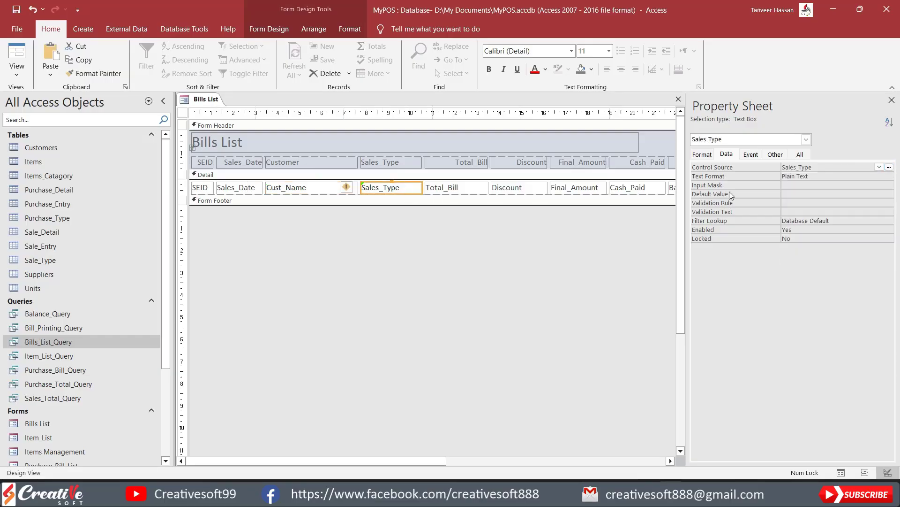
pyautogui.click(879, 167)
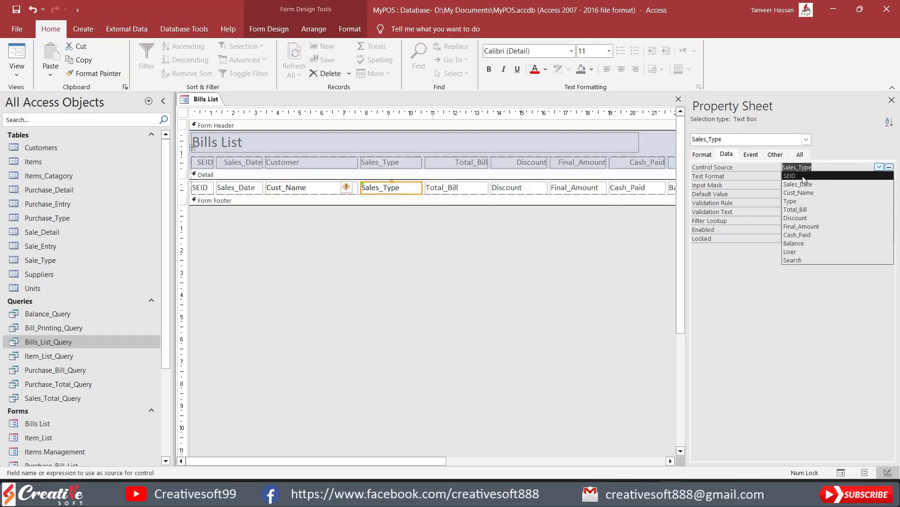
pyautogui.click(792, 200)
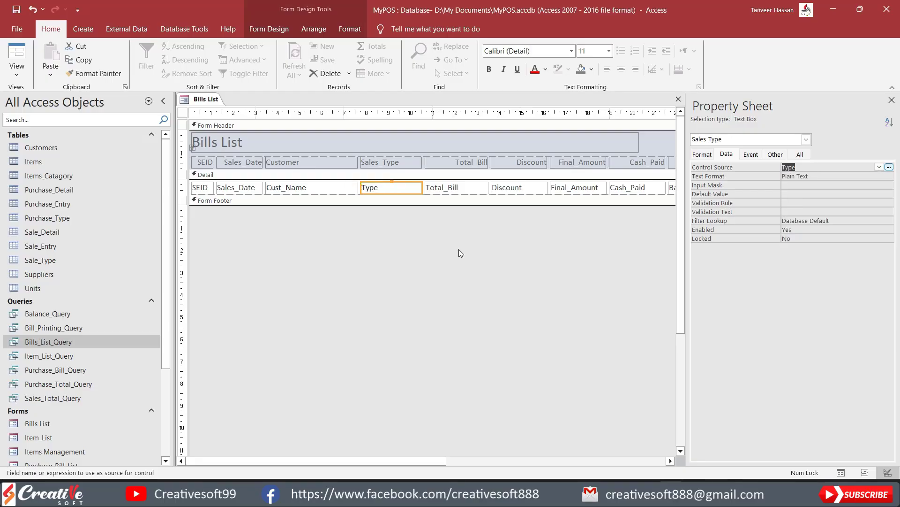
# Check the Customer and Sales_Type values on the form in Form View, and return to Design View.
pyautogui.click(19, 55)
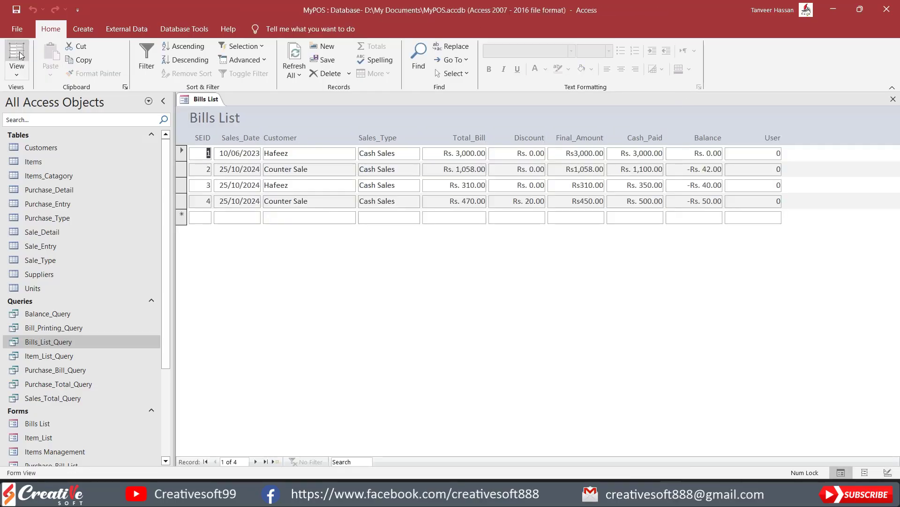
pyautogui.click(292, 149)
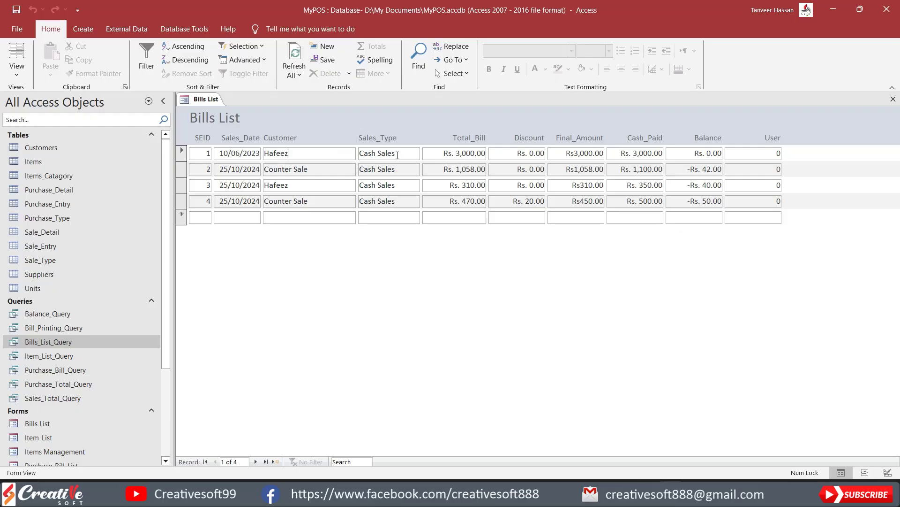
pyautogui.click(17, 70)
pyautogui.click(41, 135)
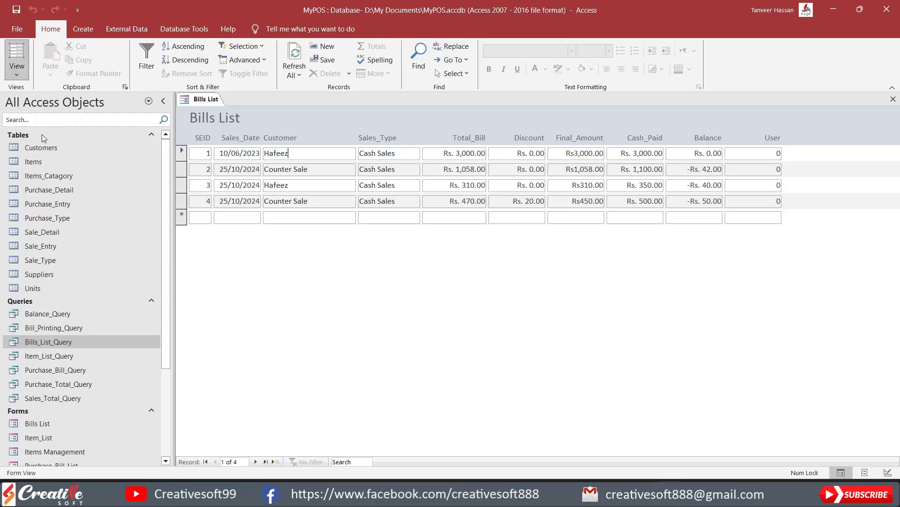
# Set the Bills List form's Pop Up and Modal properties to Yes.
pyautogui.click(780, 157)
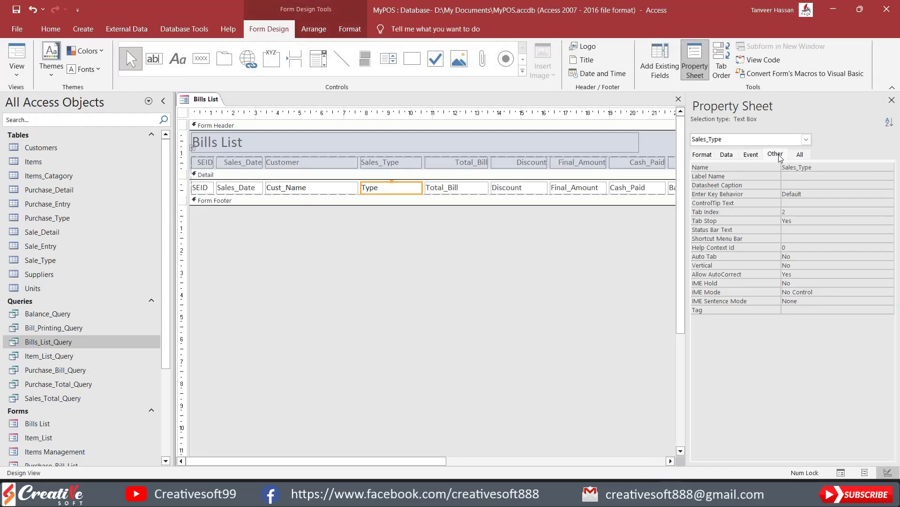
pyautogui.click(182, 113)
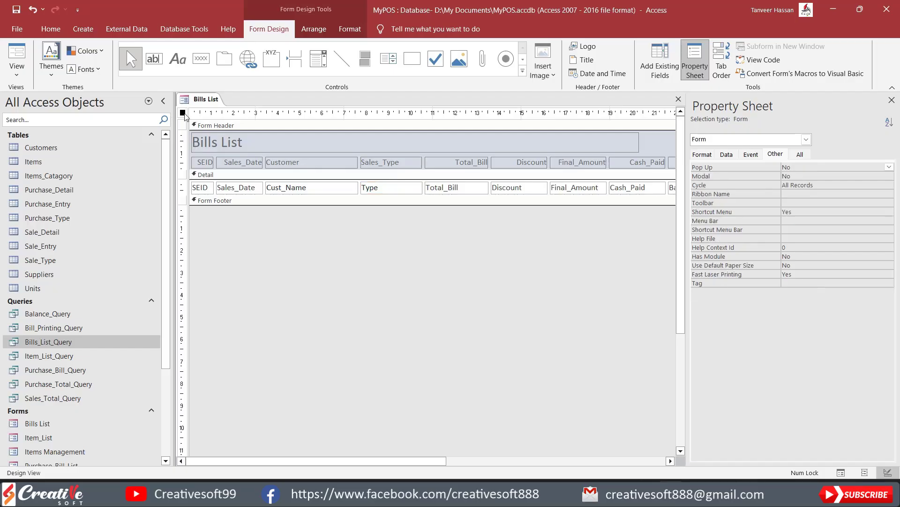
pyautogui.doubleClick(808, 168)
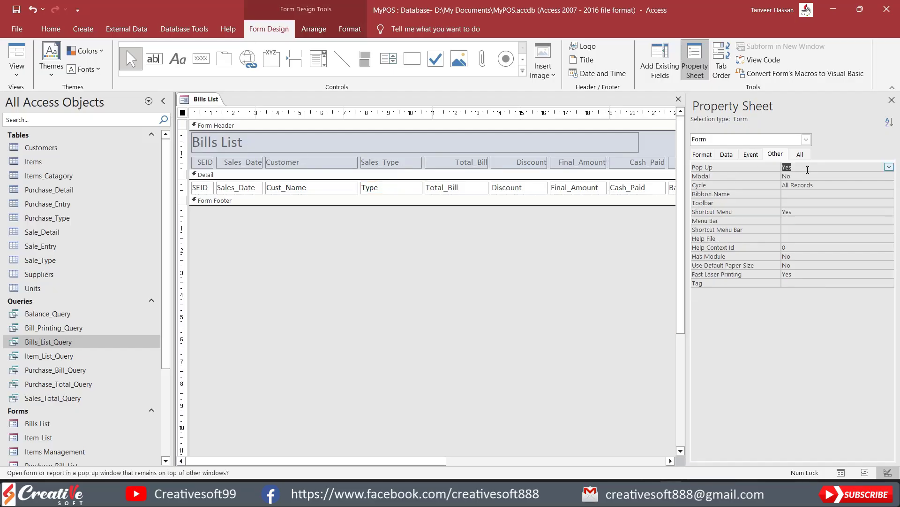
pyautogui.click(803, 178)
pyautogui.doubleClick(802, 178)
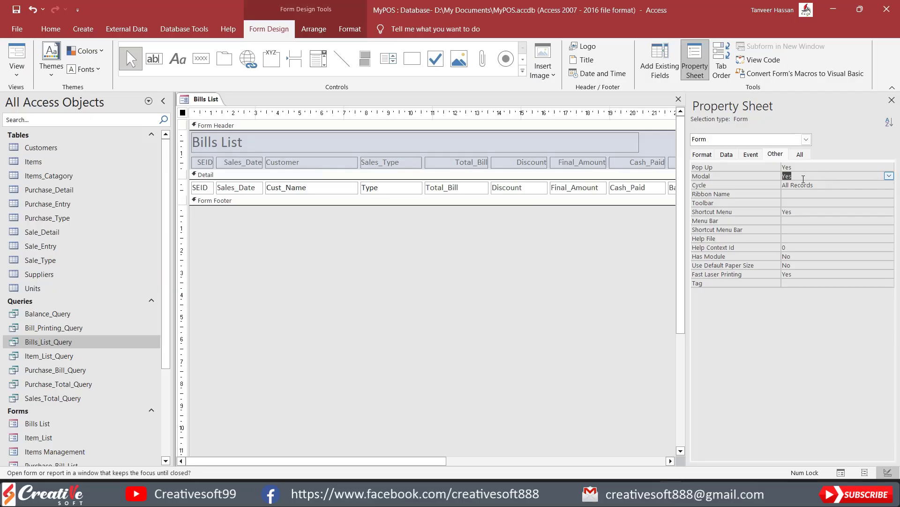
# Add an On Load event procedure to the form containing DoCmd.Maximize, and close the code editor.
pyautogui.click(751, 154)
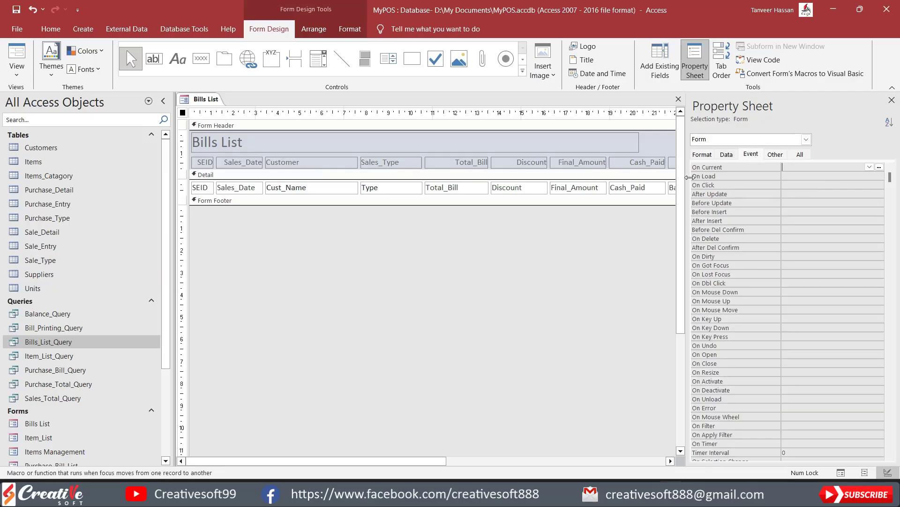
pyautogui.click(787, 176)
pyautogui.click(880, 176)
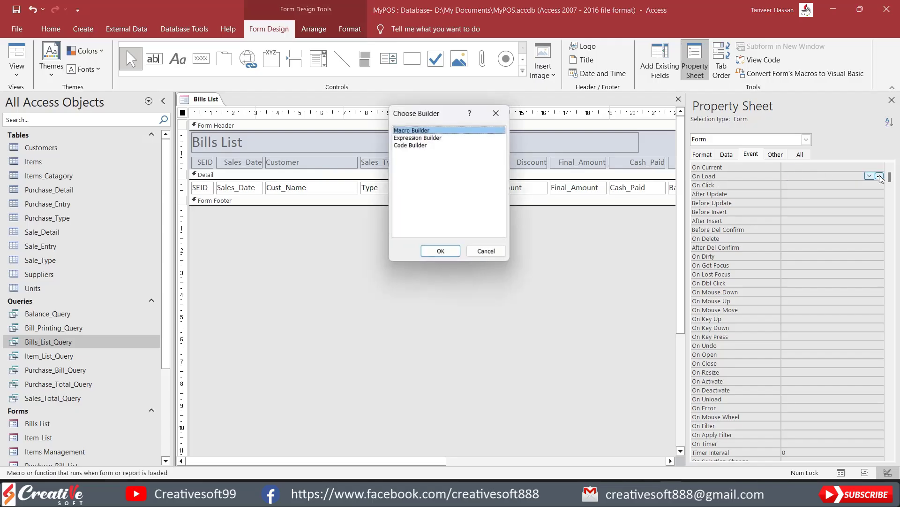
pyautogui.doubleClick(412, 145)
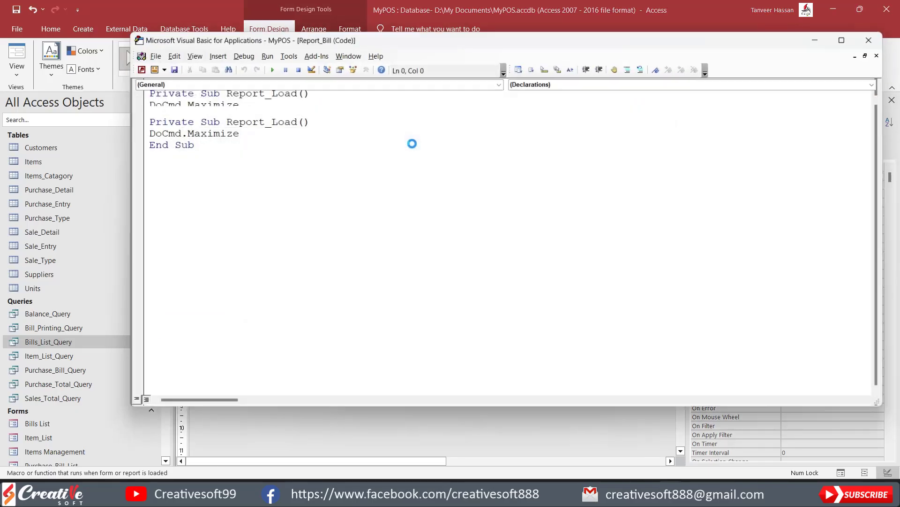
pyautogui.write('docmd')
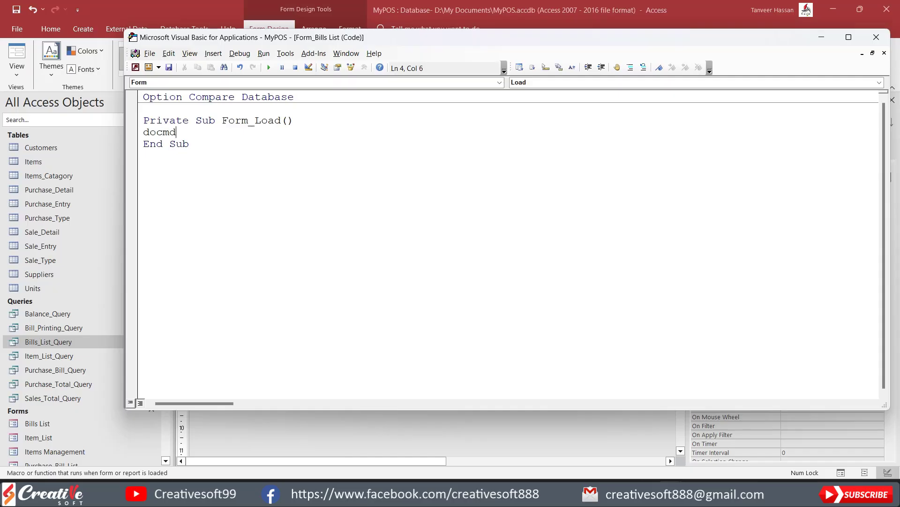
pyautogui.write('.Maximize')
pyautogui.click(414, 144)
pyautogui.click(877, 37)
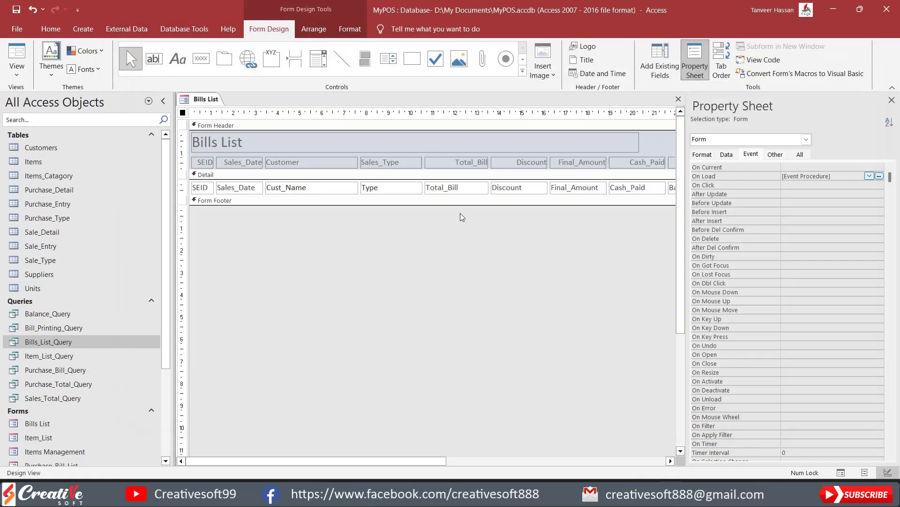
# Close the Bills List form with its changes saved, and reopen it to check how it displays.
pyautogui.click(678, 99)
pyautogui.click(414, 278)
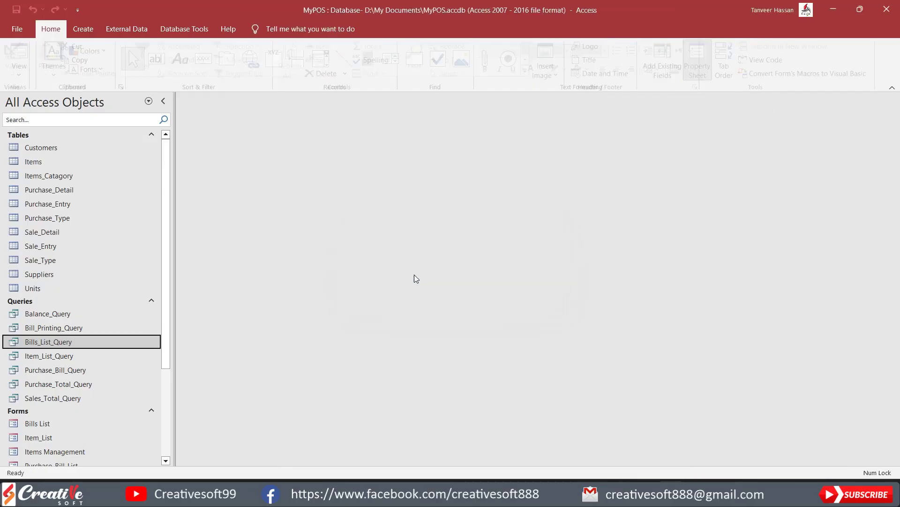
pyautogui.scroll(-3, 107, 291)
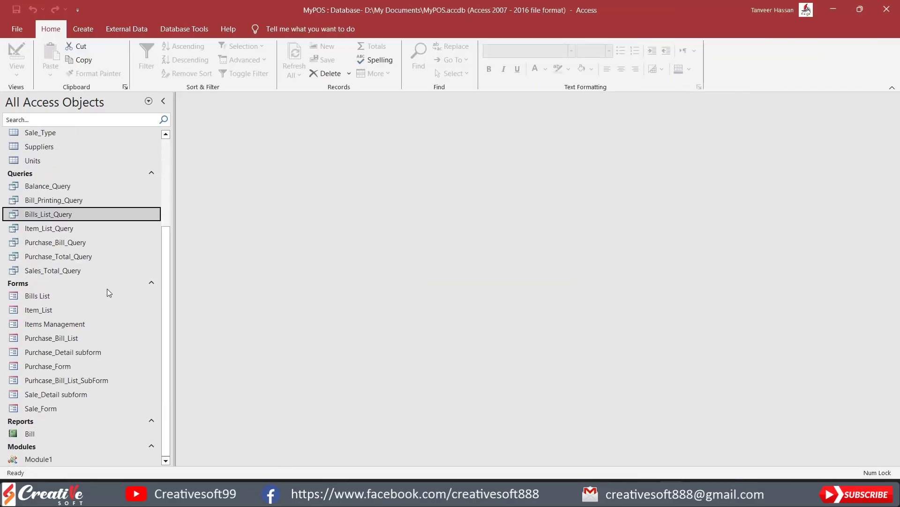
pyautogui.doubleClick(42, 296)
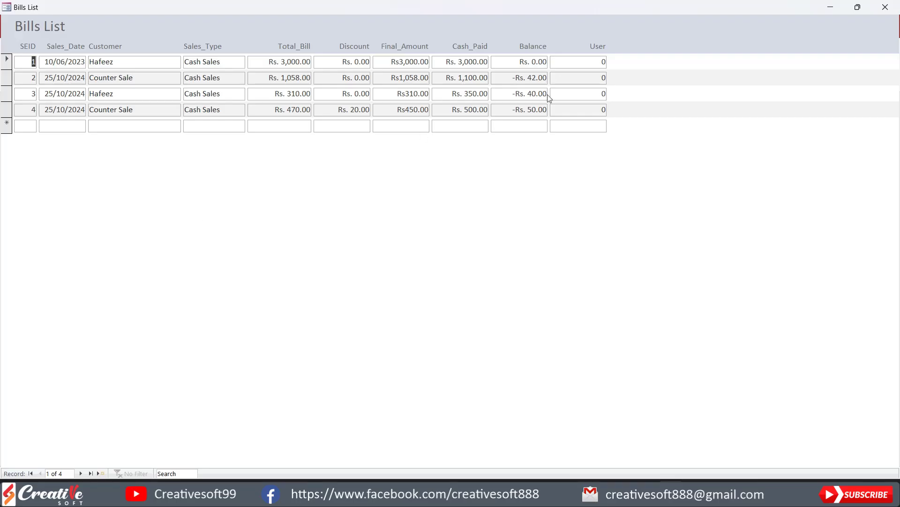
# Return the form to Design View and examine its columns across to User.
pyautogui.rightClick(650, 32)
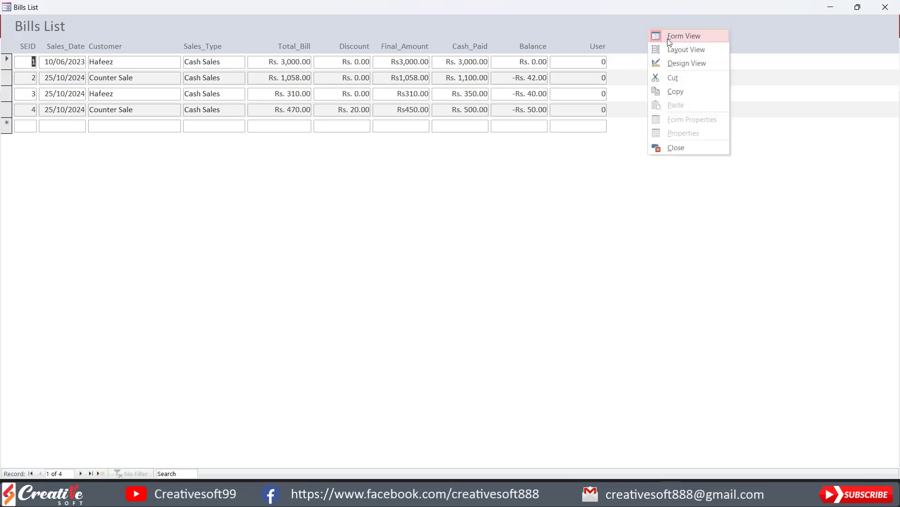
pyautogui.click(681, 63)
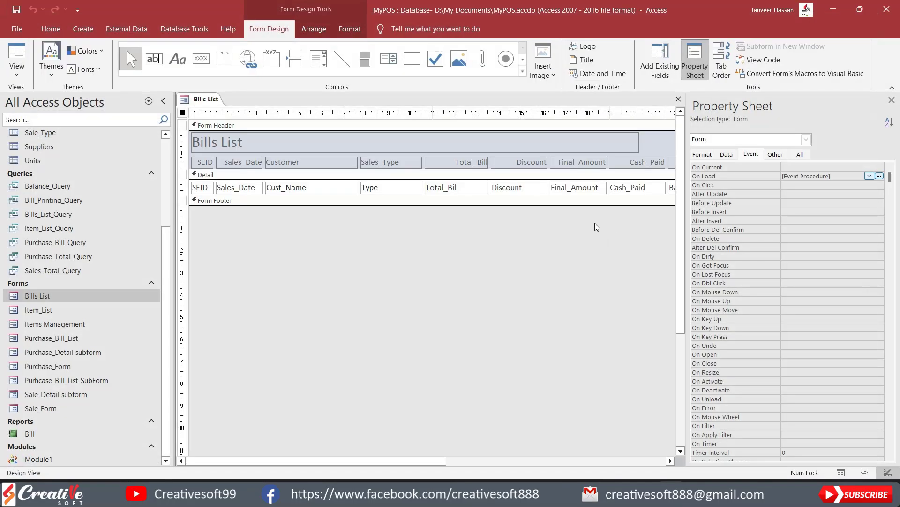
pyautogui.click(670, 461)
pyautogui.click(671, 461)
pyautogui.click(670, 461)
pyautogui.click(671, 461)
pyautogui.click(671, 461)
pyautogui.click(671, 461)
pyautogui.click(671, 461)
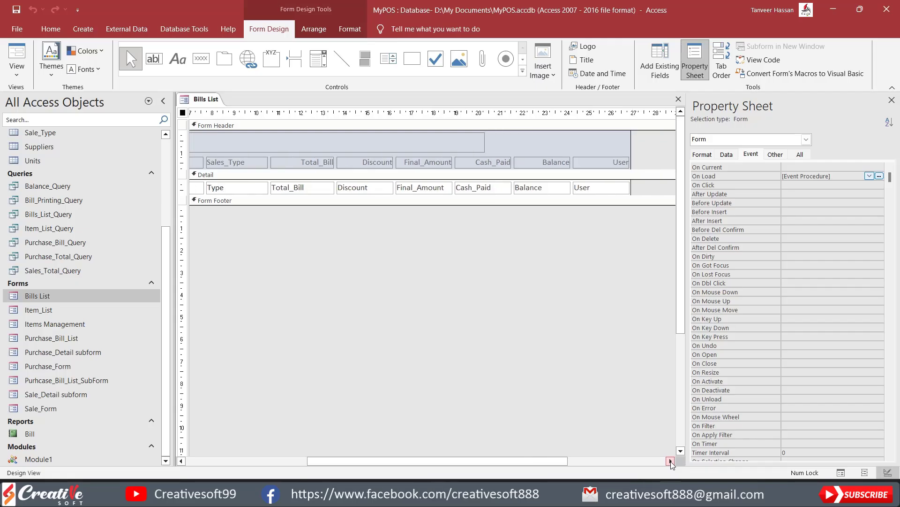
pyautogui.moveTo(467, 462); pyautogui.dragTo(277, 465)
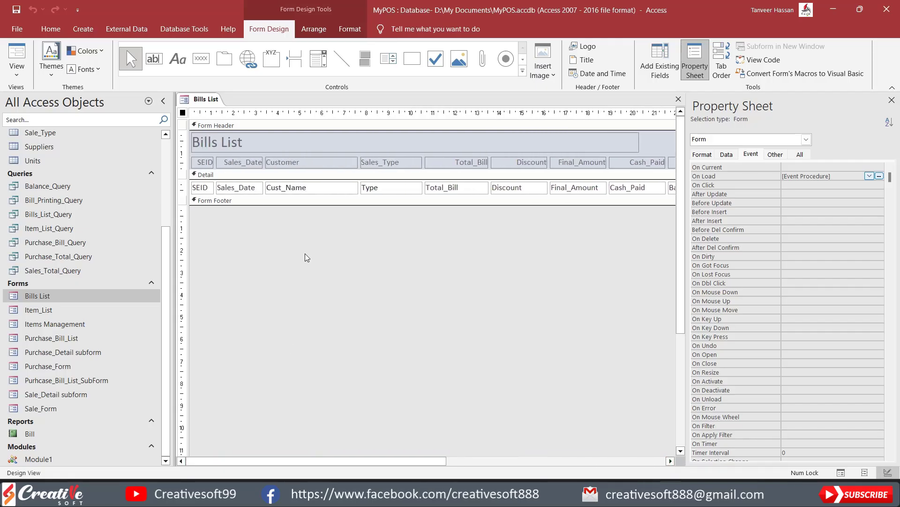
# Anchor the Customer and Sales_Type text boxes with the Stretch Across Top option.
pyautogui.click(298, 189)
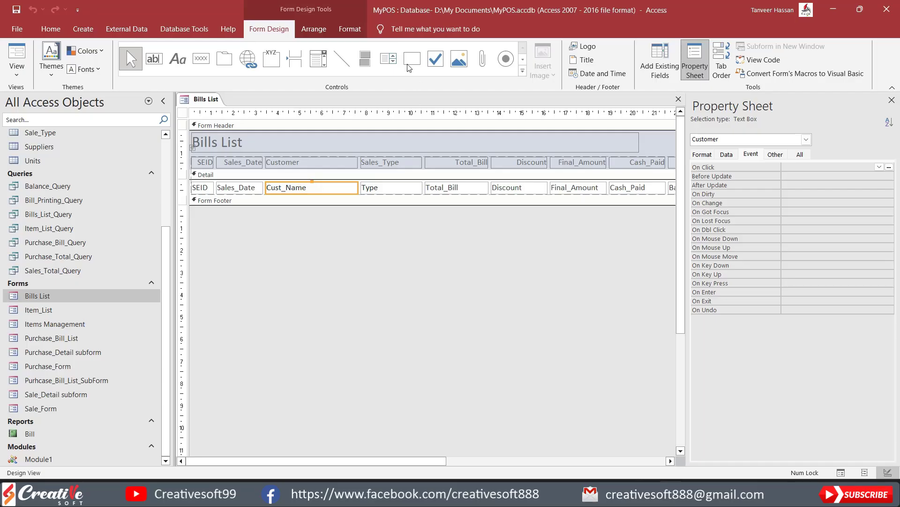
pyautogui.click(314, 29)
pyautogui.click(539, 61)
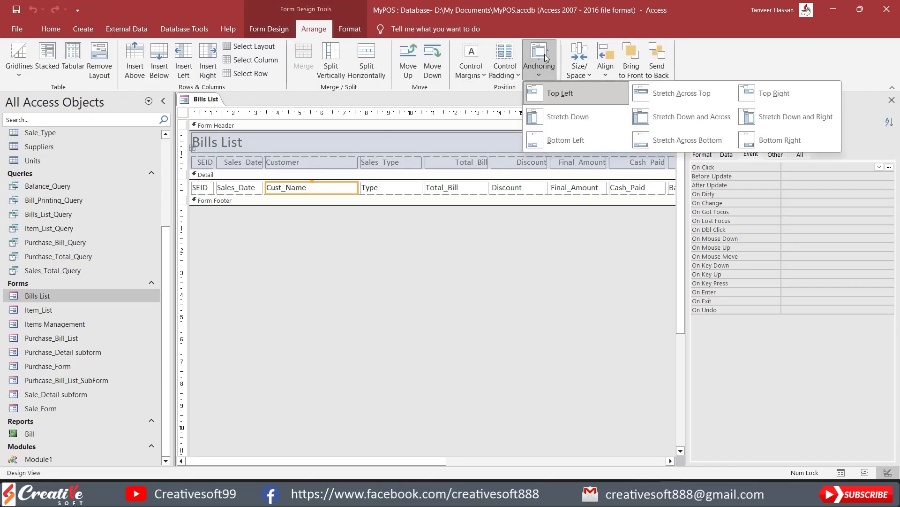
pyautogui.click(678, 91)
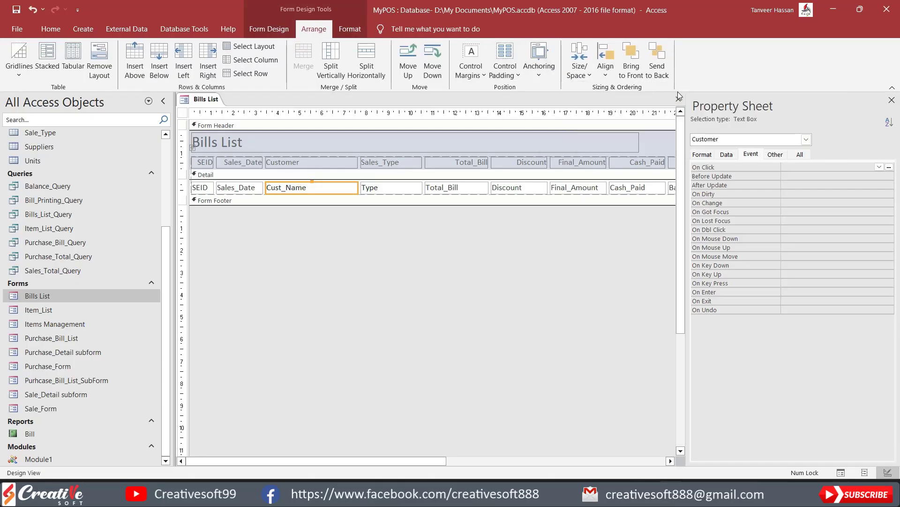
pyautogui.click(408, 184)
pyautogui.click(540, 61)
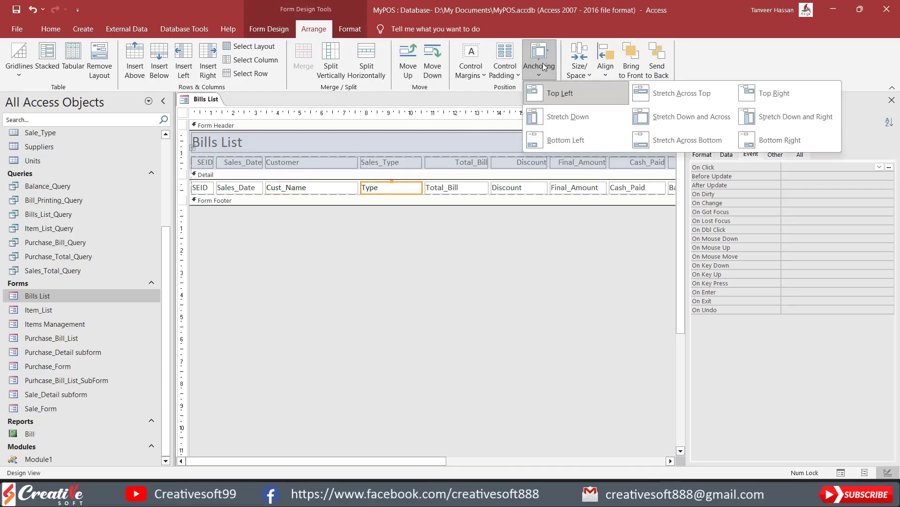
pyautogui.click(704, 95)
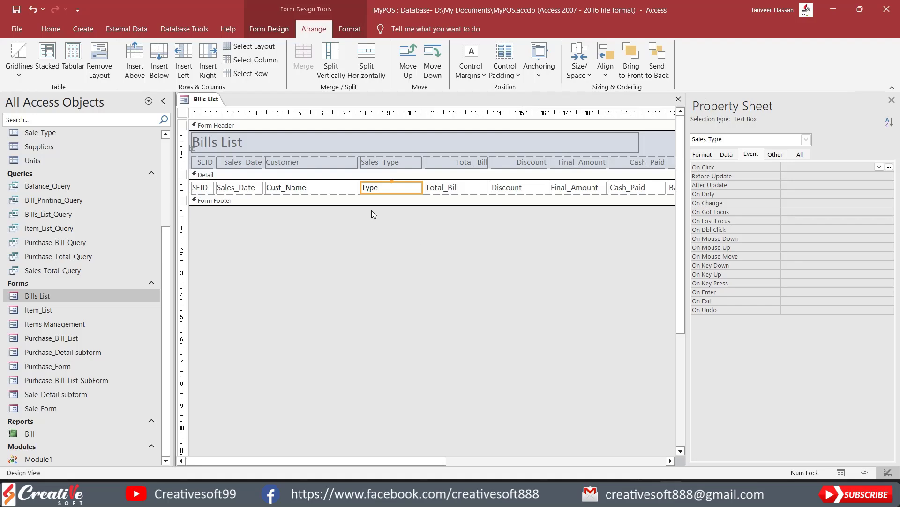
# Check the stretched Customer and Sales_Type columns in Form View, and return to Design View.
pyautogui.click(267, 28)
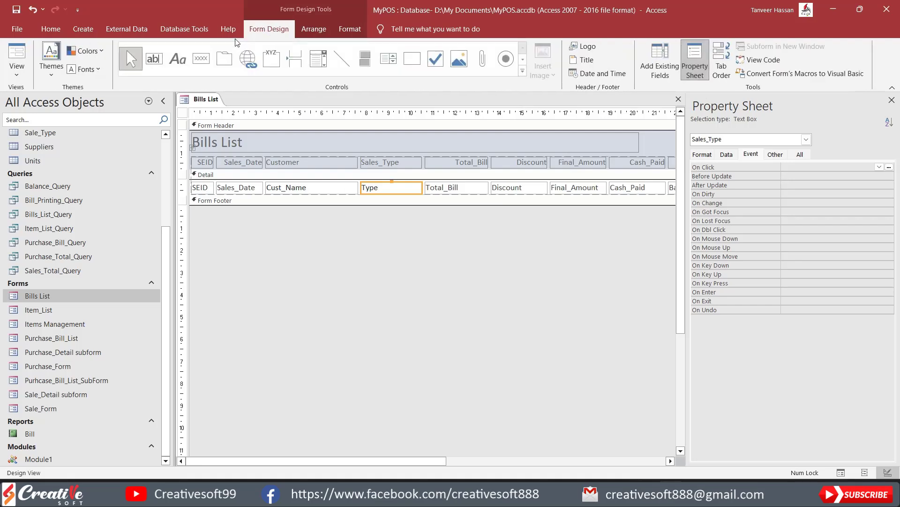
pyautogui.click(19, 54)
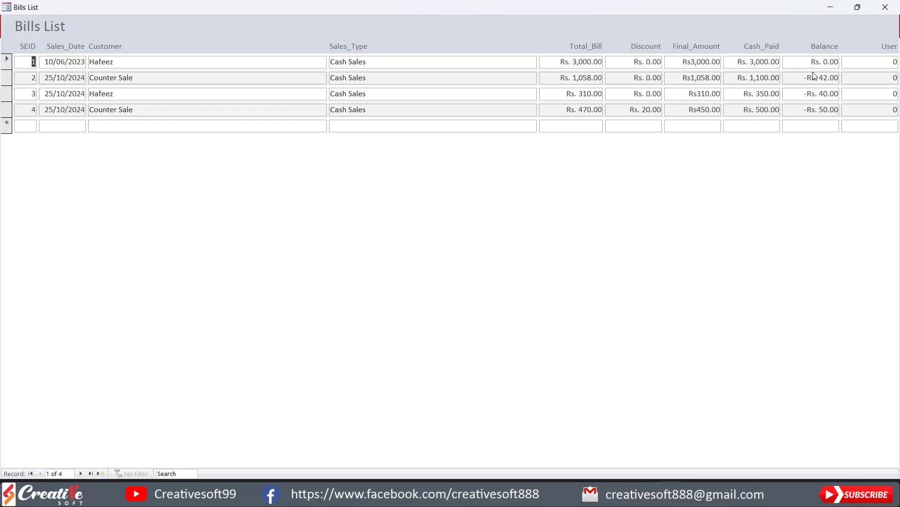
pyautogui.rightClick(490, 26)
pyautogui.click(529, 59)
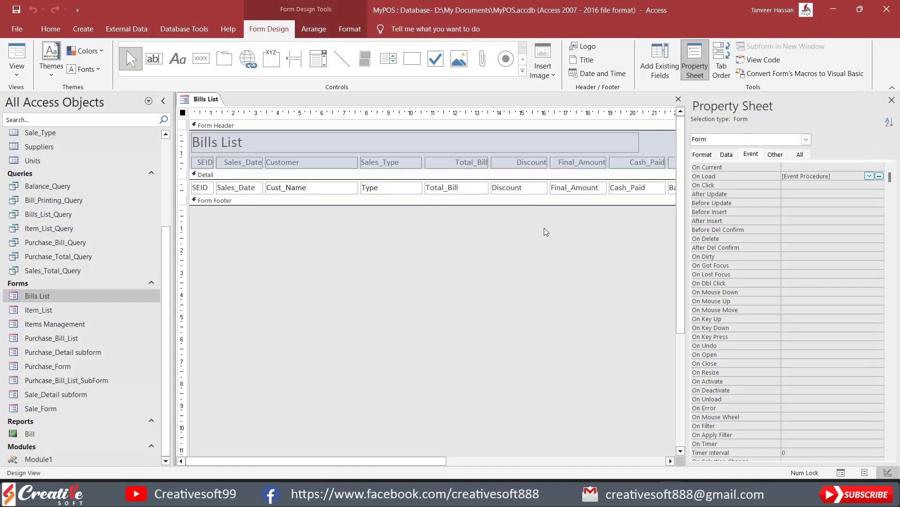
# Anchor the Sales_Date and Total_Bill text boxes in the Detail section with the Stretch Across Top option.
pyautogui.click(230, 188)
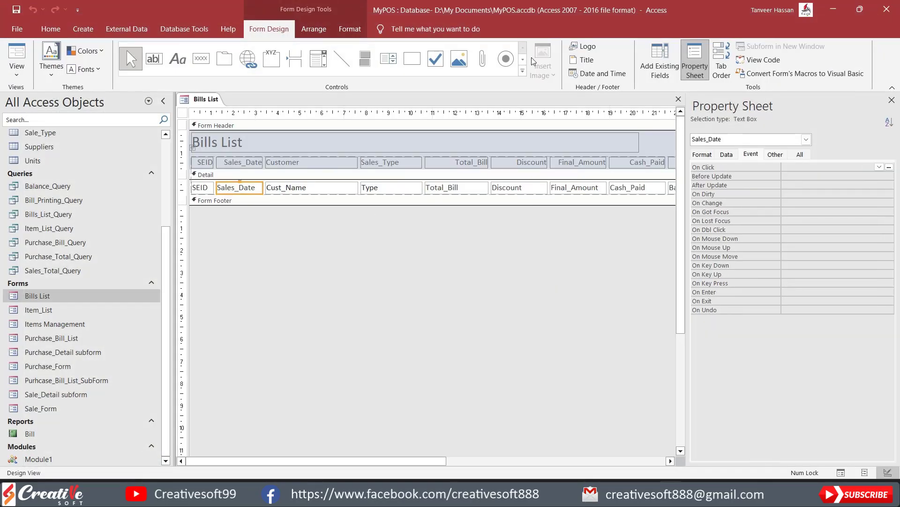
pyautogui.click(322, 34)
pyautogui.click(540, 58)
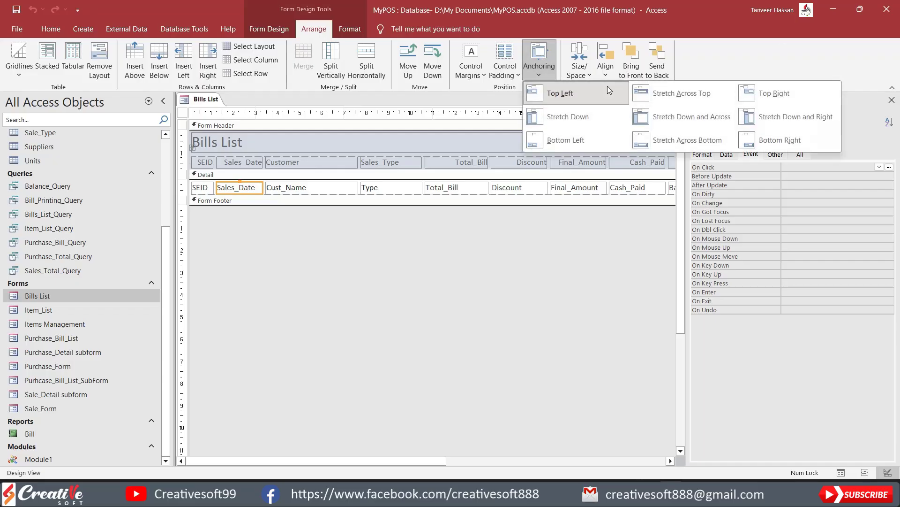
pyautogui.click(687, 97)
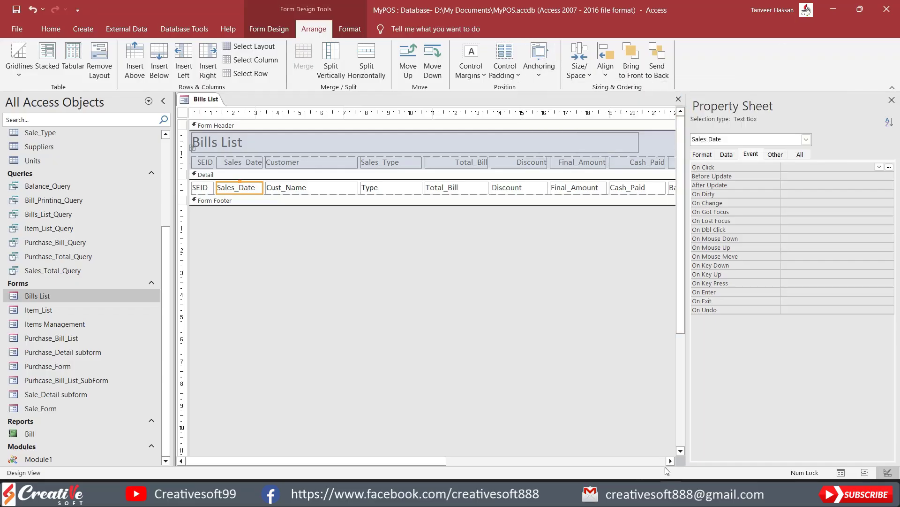
pyautogui.click(670, 461)
pyautogui.click(670, 461)
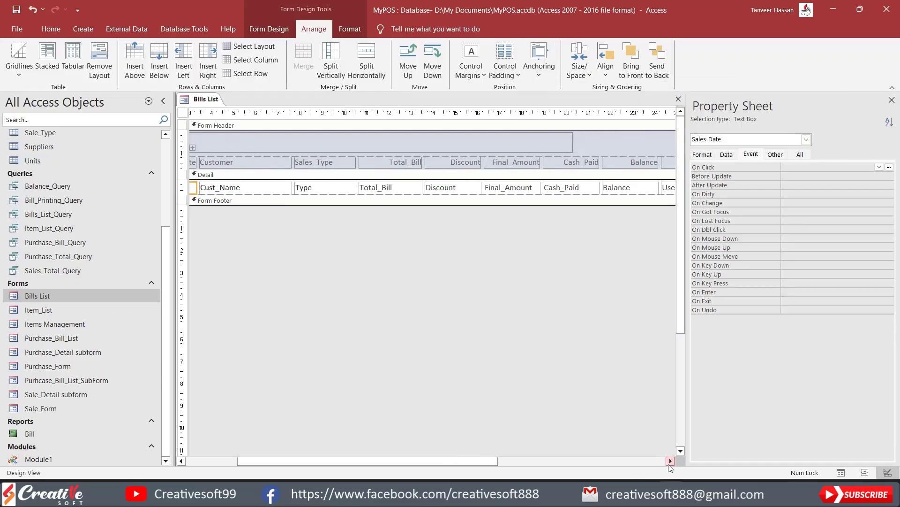
pyautogui.click(398, 188)
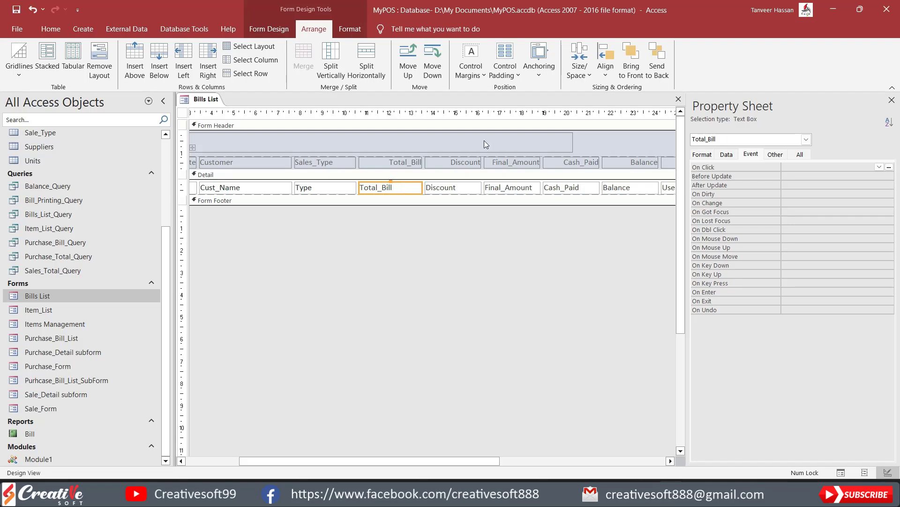
pyautogui.click(539, 57)
pyautogui.click(682, 93)
# Anchor the Discount and Final_Amount text boxes with the Stretch Across Top option.
pyautogui.click(468, 187)
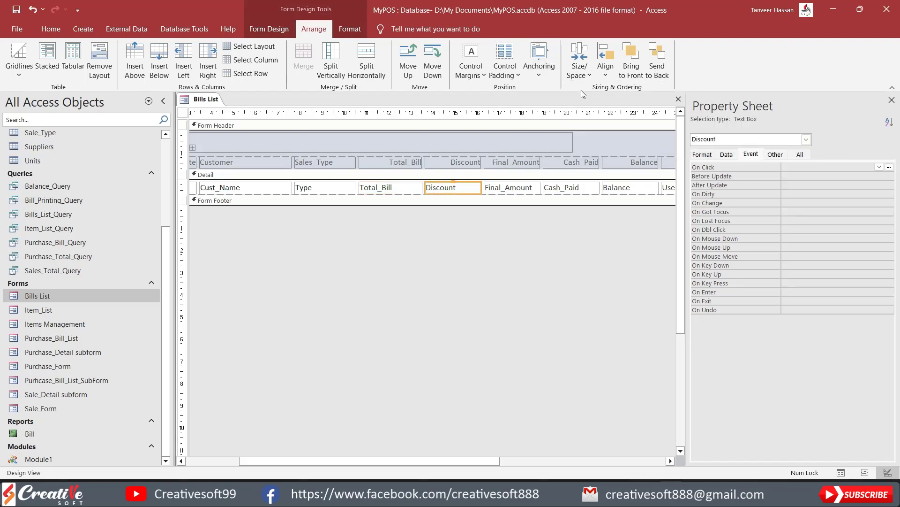
pyautogui.click(581, 71)
pyautogui.click(541, 75)
pyautogui.click(682, 92)
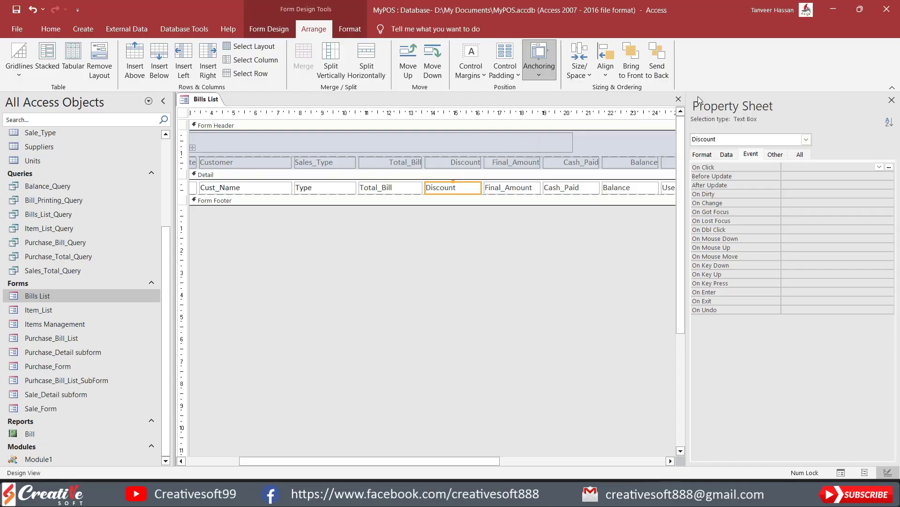
pyautogui.click(525, 189)
pyautogui.click(539, 57)
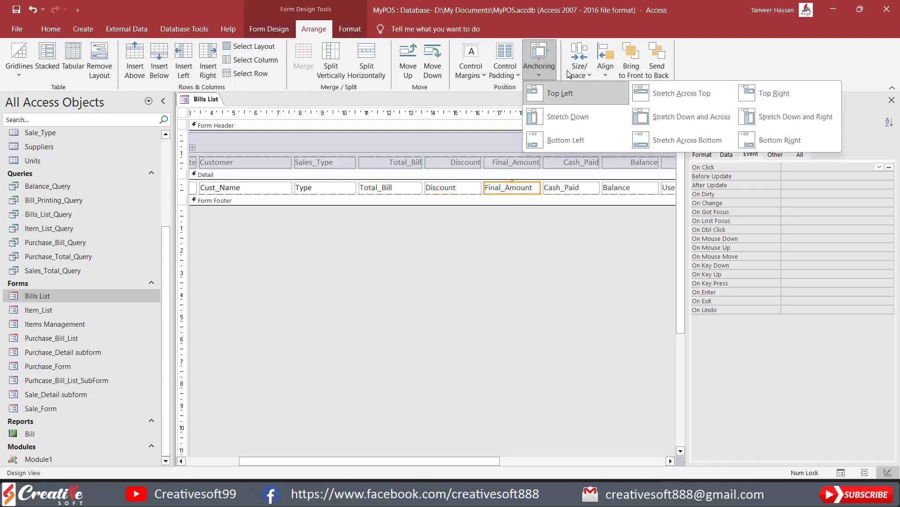
pyautogui.click(701, 92)
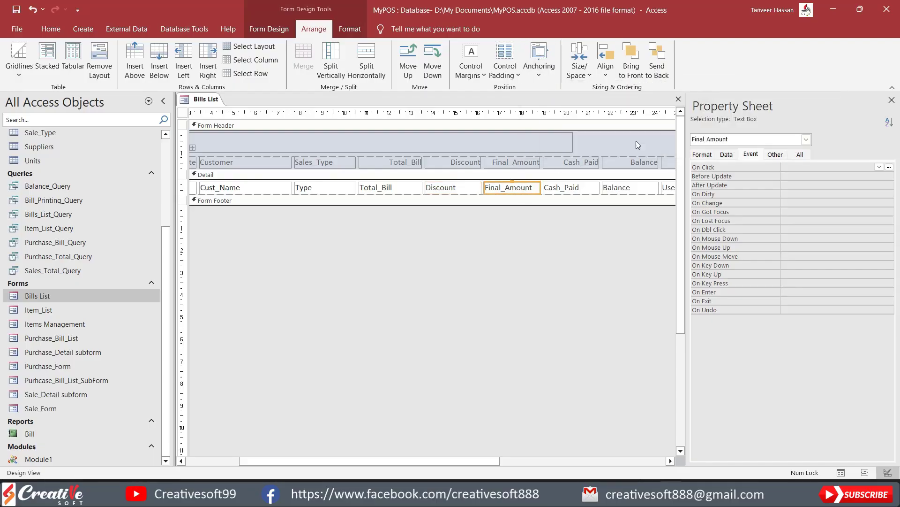
# Anchor the Cash_Paid and Balance text boxes with the Stretch Across Top option.
pyautogui.click(579, 188)
pyautogui.click(539, 61)
pyautogui.click(702, 92)
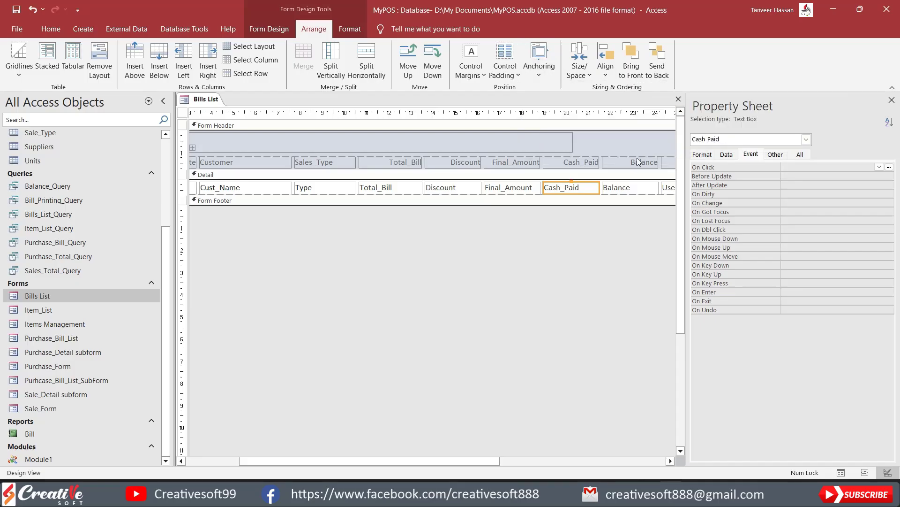
pyautogui.click(629, 189)
pyautogui.click(539, 64)
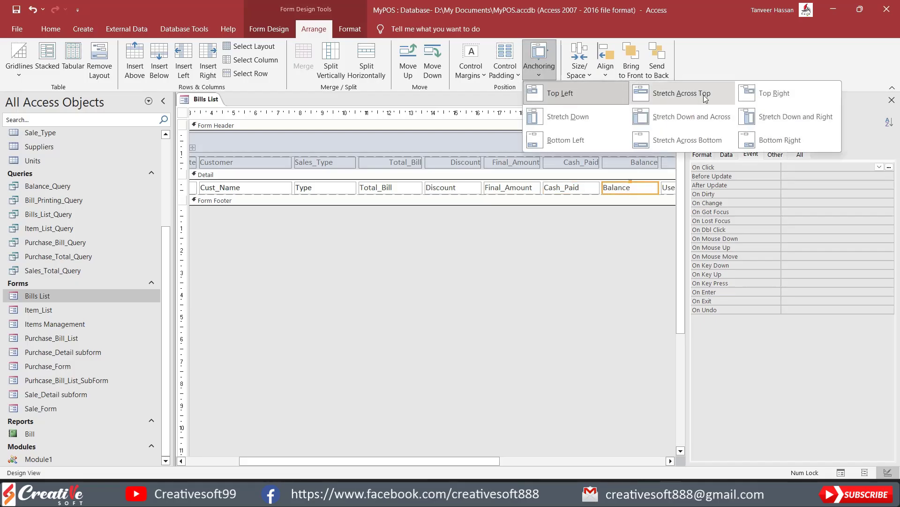
pyautogui.click(694, 92)
# Anchor the User and SEID text boxes with the Stretch Across Top option.
pyautogui.click(669, 188)
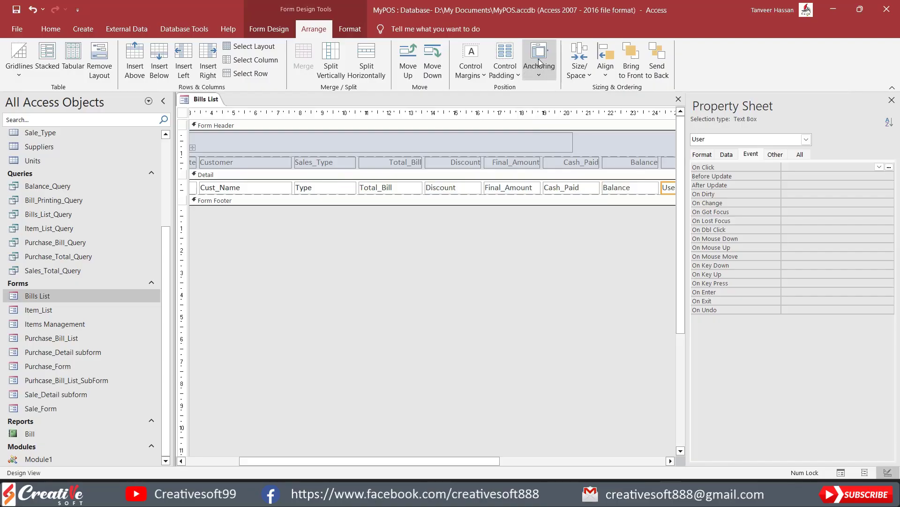
pyautogui.click(539, 64)
pyautogui.click(690, 94)
pyautogui.moveTo(394, 461); pyautogui.dragTo(276, 438)
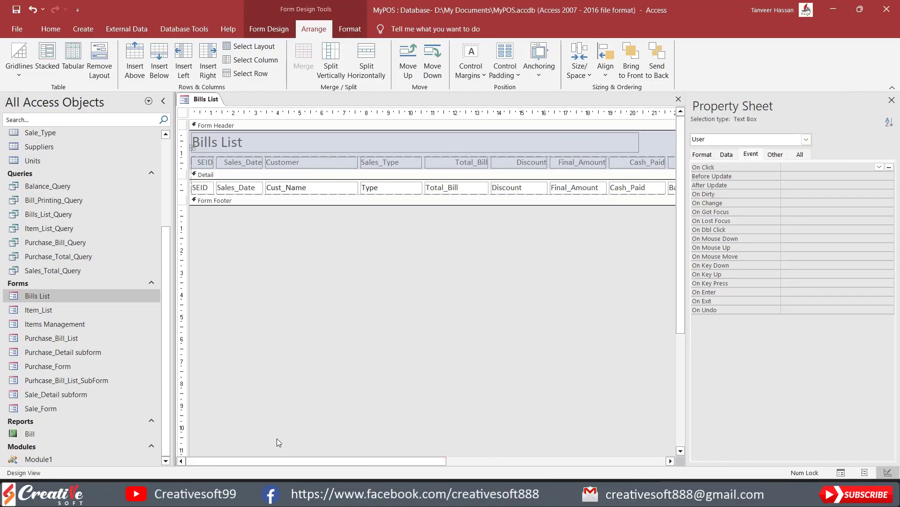
pyautogui.click(205, 189)
pyautogui.click(544, 71)
pyautogui.click(658, 96)
# Check the width of all the stretched columns in Form View, and return to Design View.
pyautogui.click(269, 29)
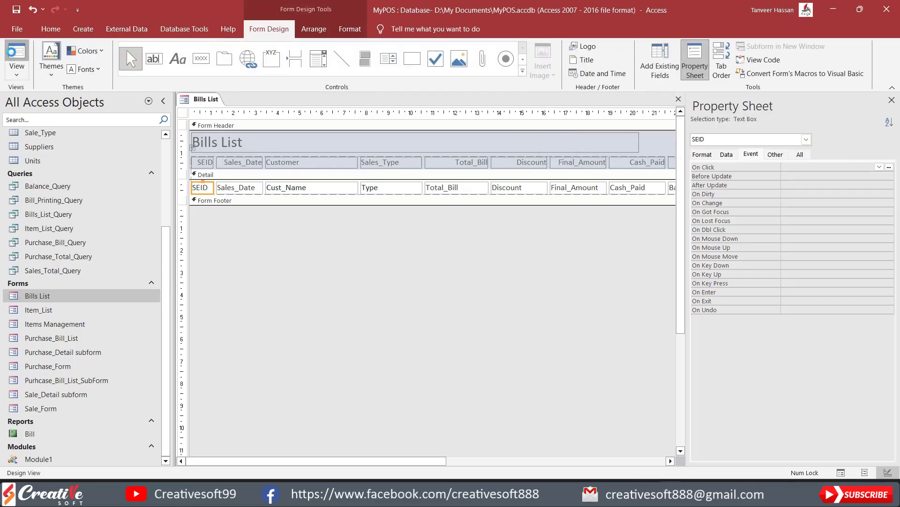
pyautogui.click(14, 54)
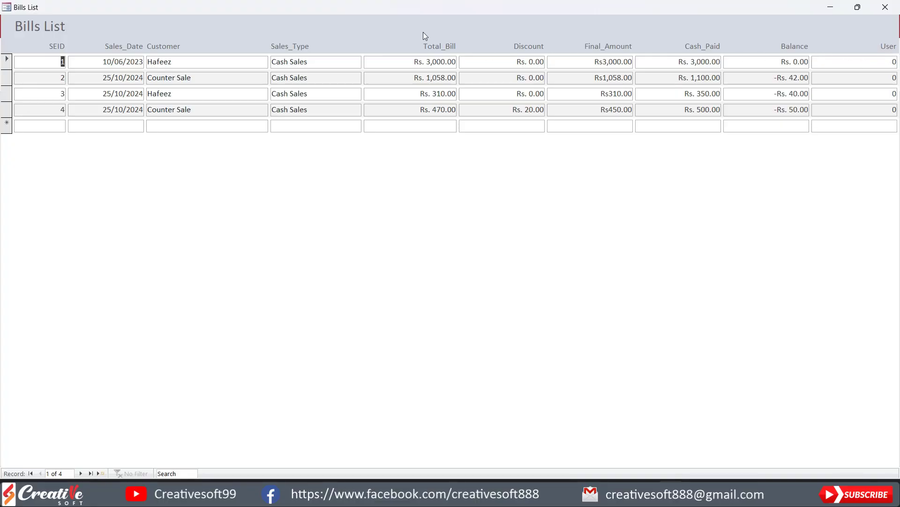
pyautogui.rightClick(412, 20)
pyautogui.click(438, 54)
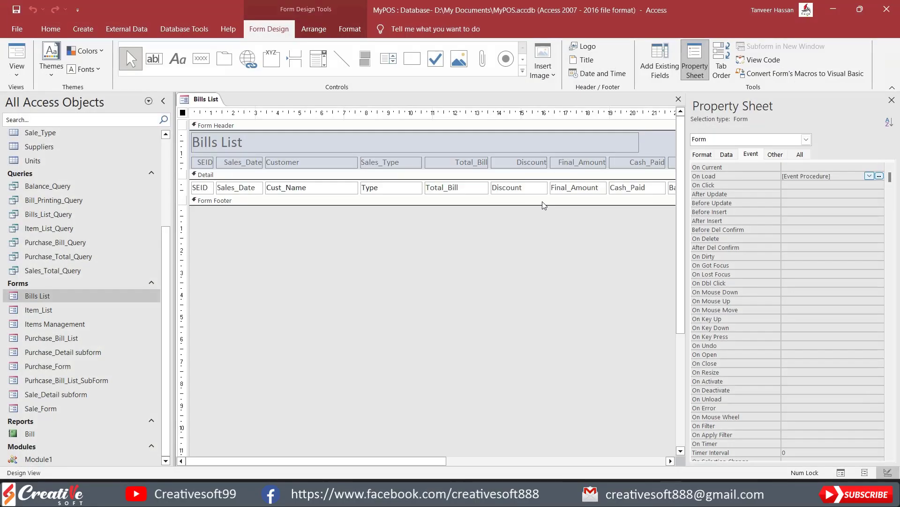
pyautogui.click(671, 460)
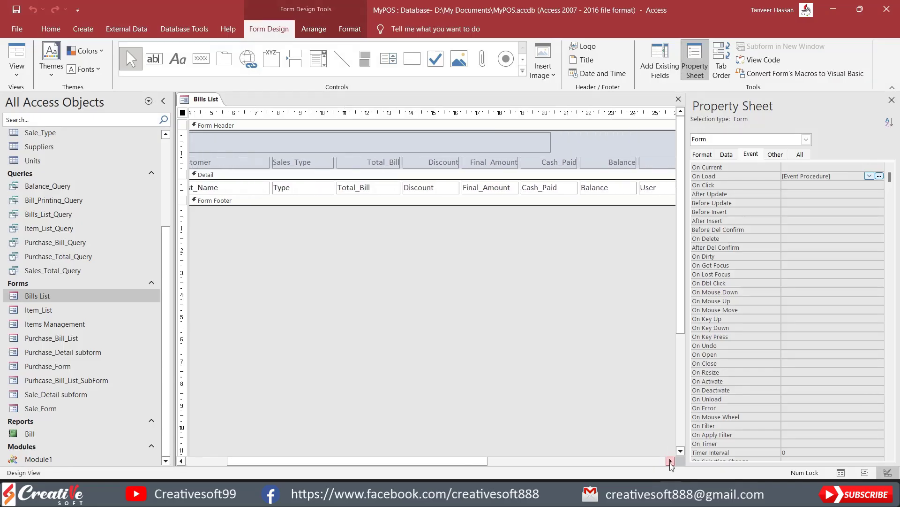
pyautogui.click(670, 461)
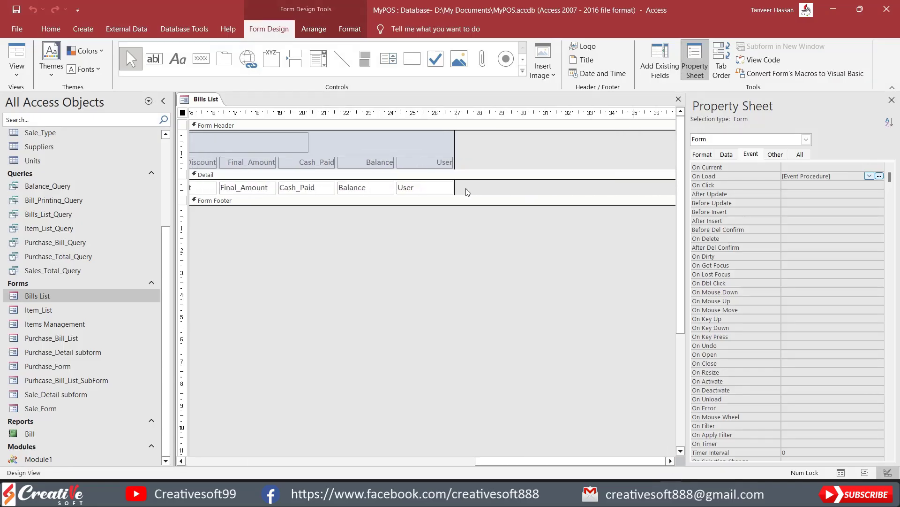
pyautogui.click(202, 59)
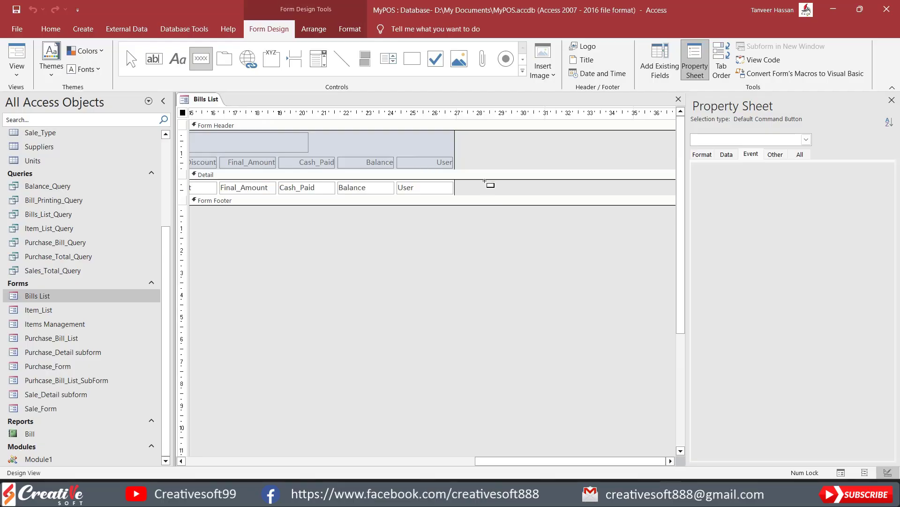
pyautogui.click(469, 183)
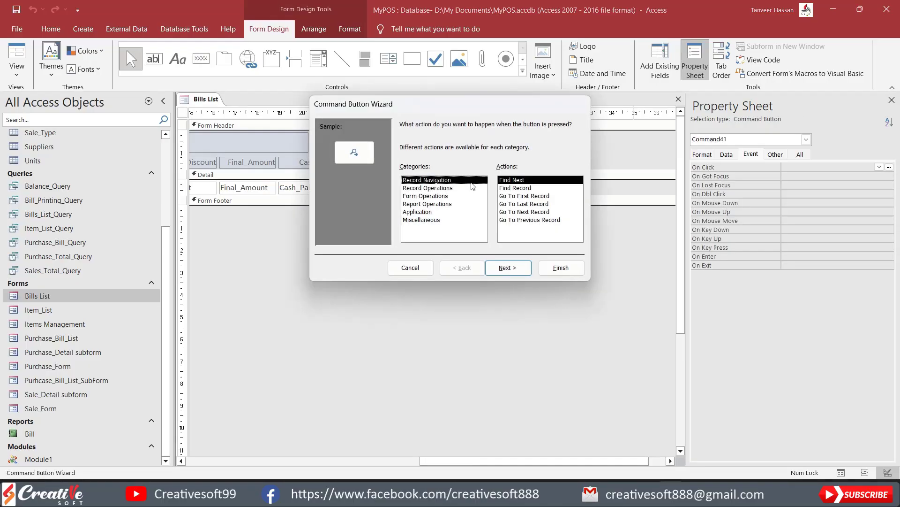
pyautogui.click(405, 270)
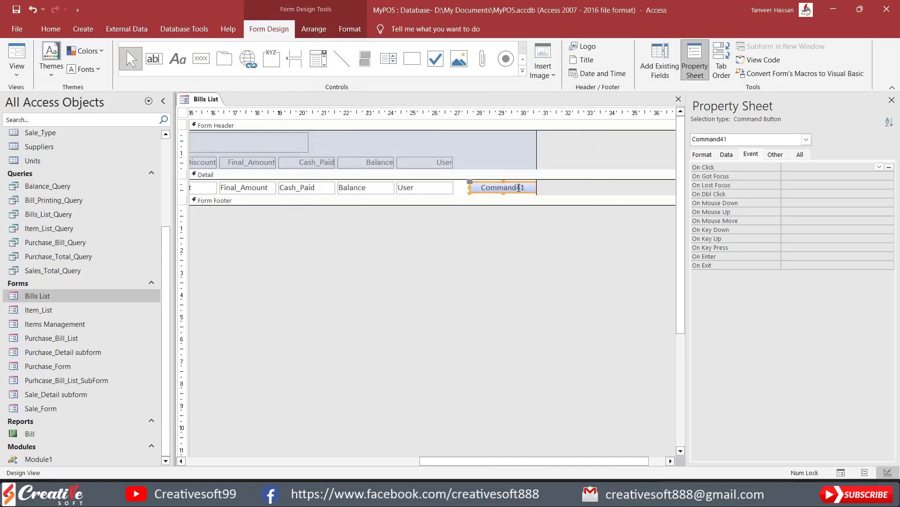
pyautogui.click(582, 192)
pyautogui.click(498, 189)
pyautogui.press('Delete')
# Place a command button beside the User text box in the Detail section, with the Form Operations action Open Form.
pyautogui.click(202, 58)
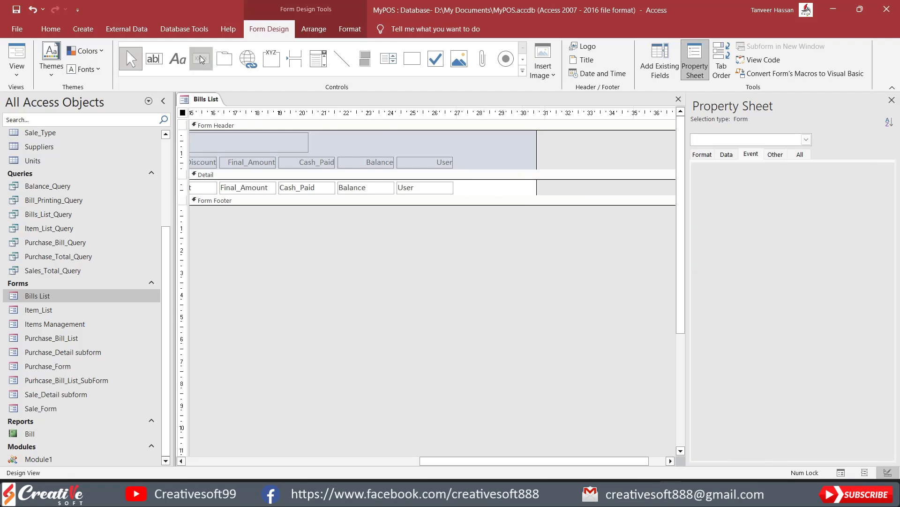
pyautogui.click(202, 59)
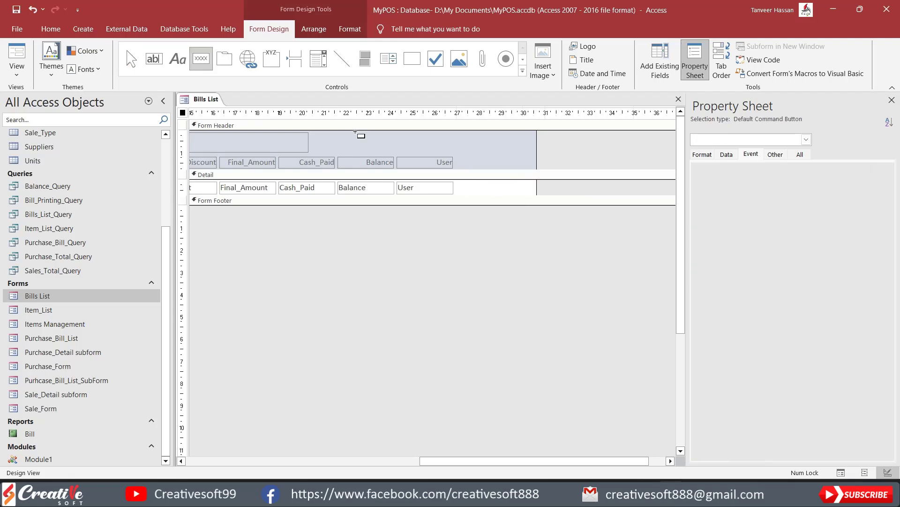
pyautogui.click(464, 183)
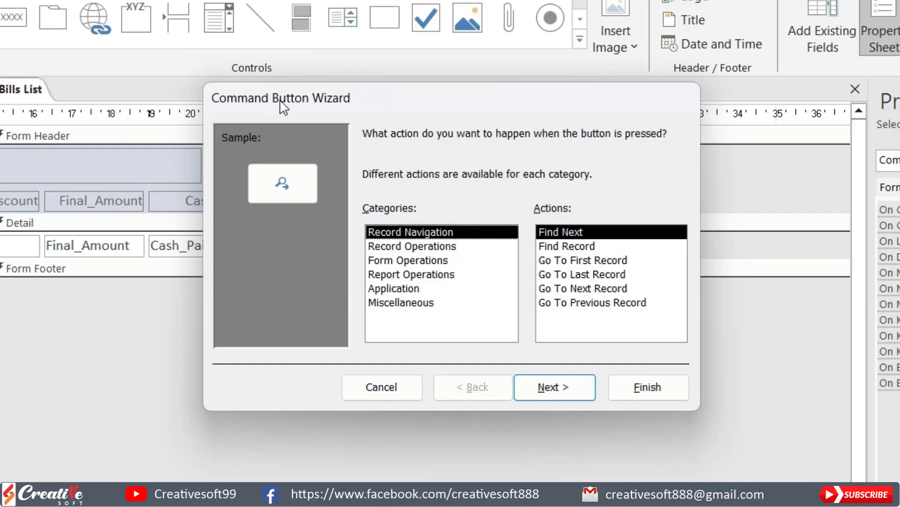
pyautogui.click(415, 260)
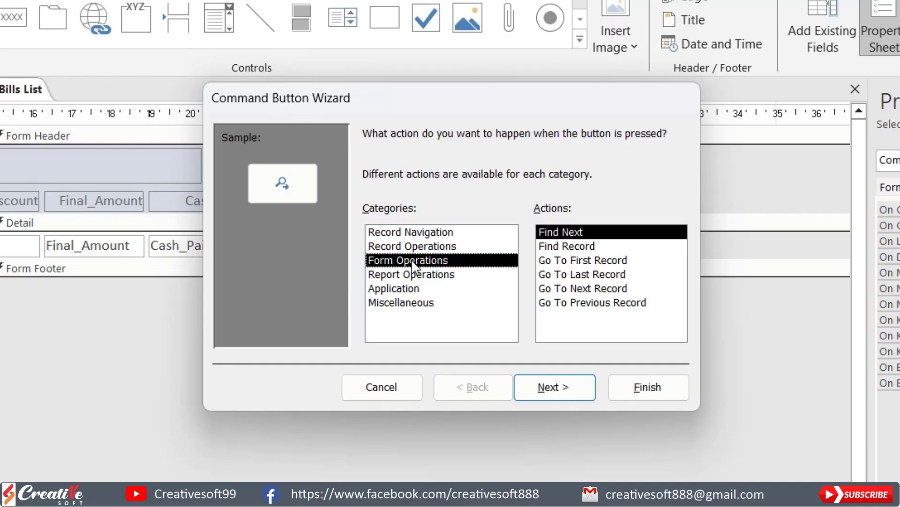
pyautogui.click(565, 262)
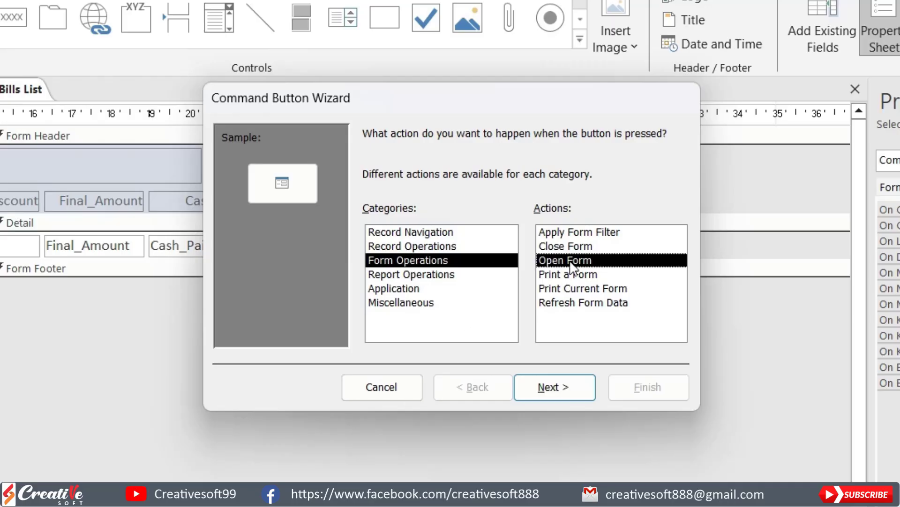
pyautogui.click(563, 390)
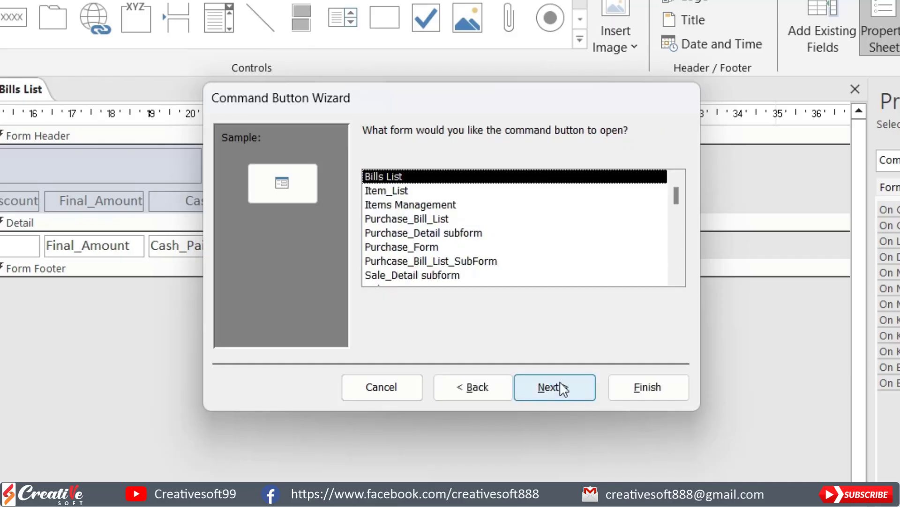
# Make the command button open Sale_Form and find specific data to display.
pyautogui.scroll(-1, 562, 227)
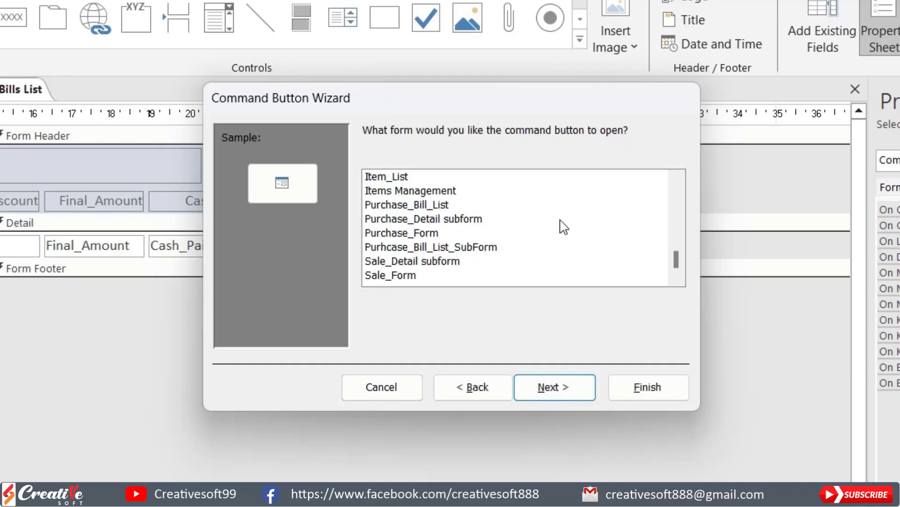
pyautogui.click(388, 276)
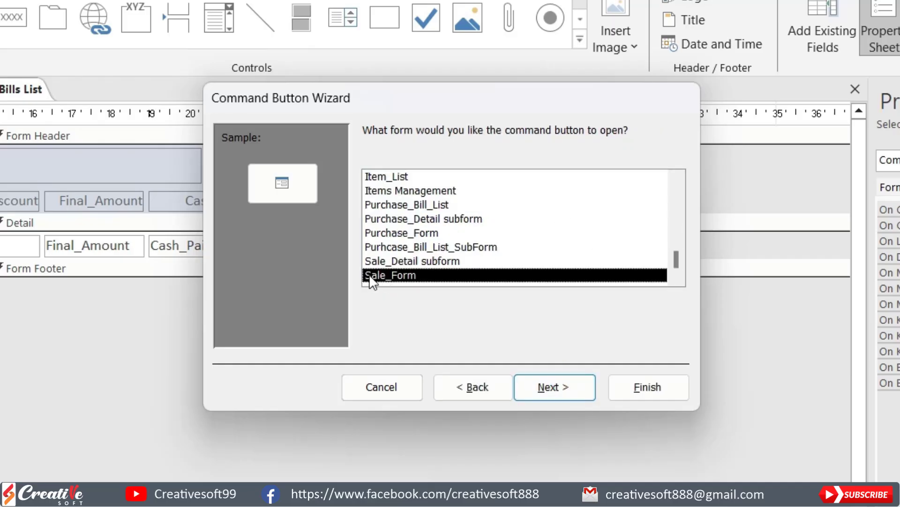
pyautogui.click(559, 393)
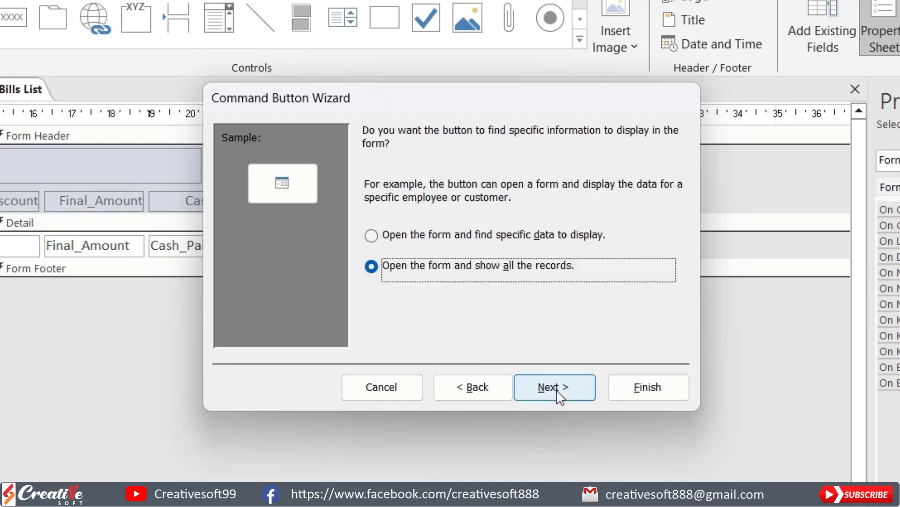
pyautogui.click(371, 237)
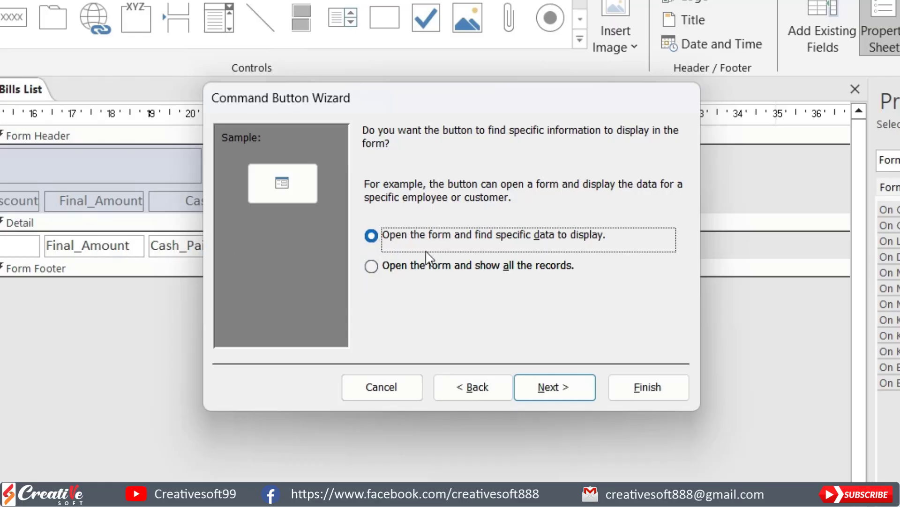
pyautogui.click(560, 388)
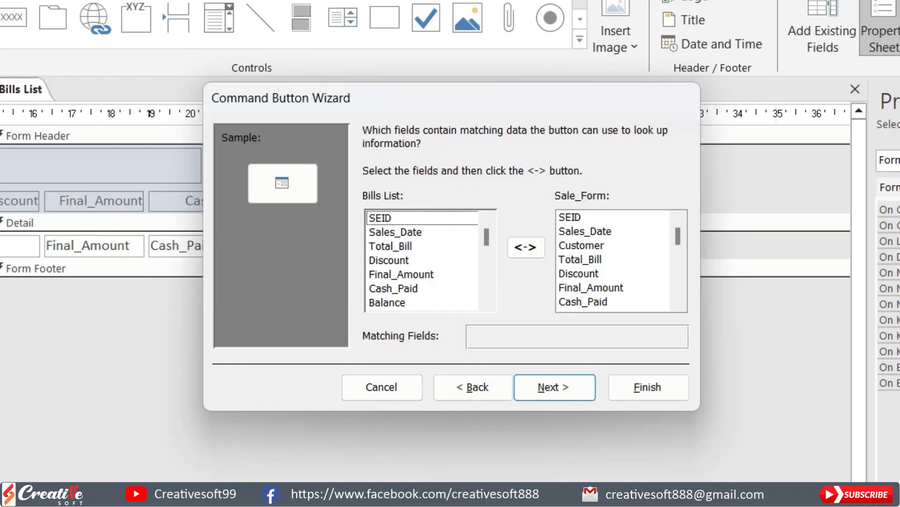
# Match the SEID field of Bills List with the SEID field of Sale_Form for the button's lookup.
pyautogui.click(386, 220)
pyautogui.click(579, 219)
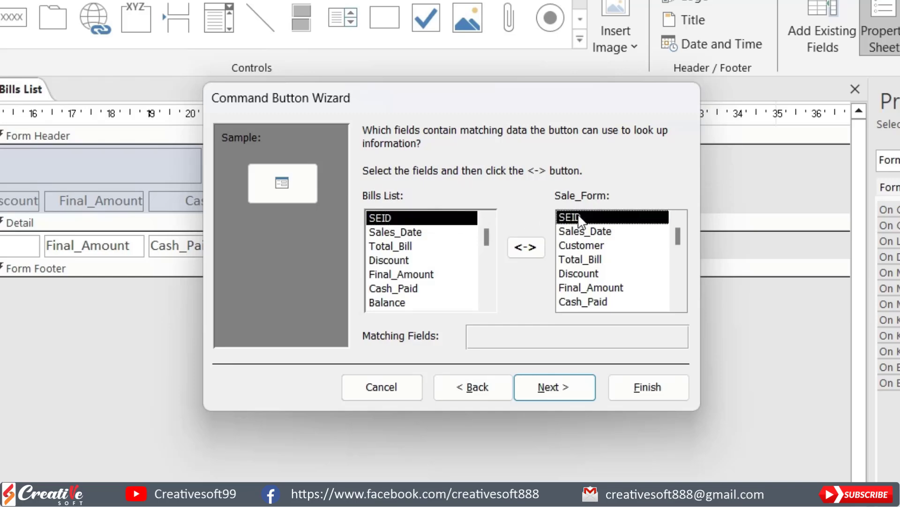
pyautogui.click(526, 247)
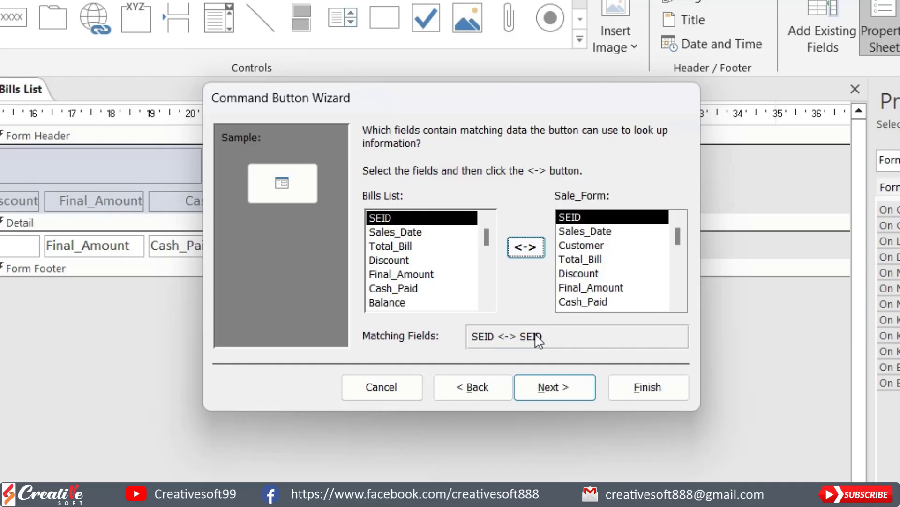
pyautogui.click(550, 387)
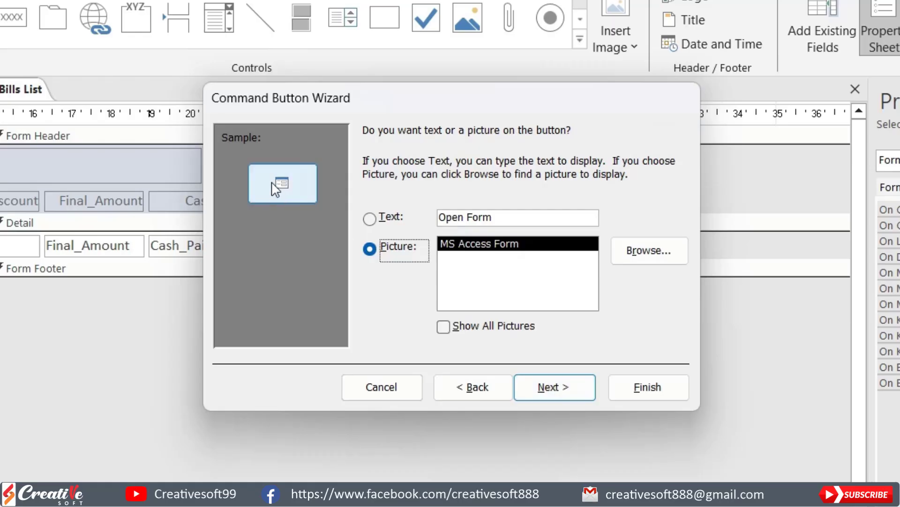
# Give the command button the text caption Open Bill instead of a picture, and finish the wizard with the default button name.
pyautogui.click(370, 219)
pyautogui.moveTo(508, 216); pyautogui.dragTo(426, 214)
pyautogui.click(507, 214)
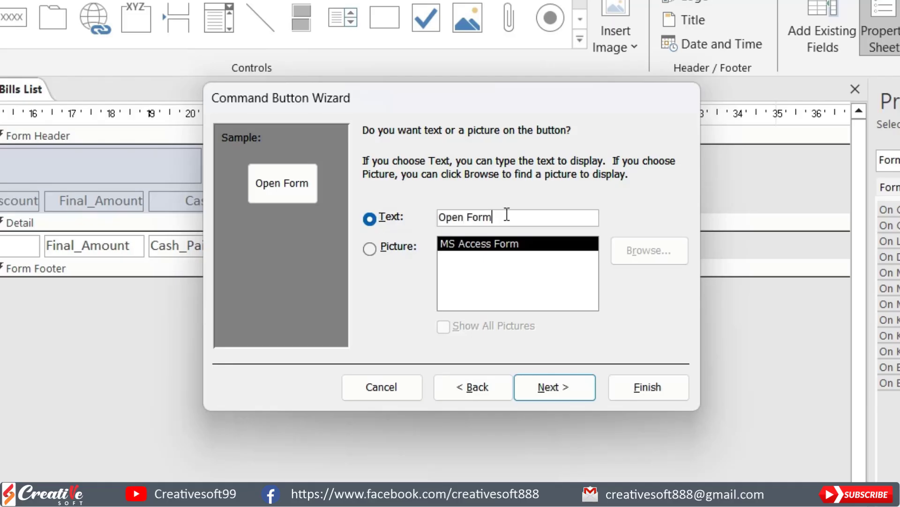
pyautogui.press('BackSpace')
pyautogui.press('BackSpace')
pyautogui.press('BackSpace')
pyautogui.press('BackSpace')
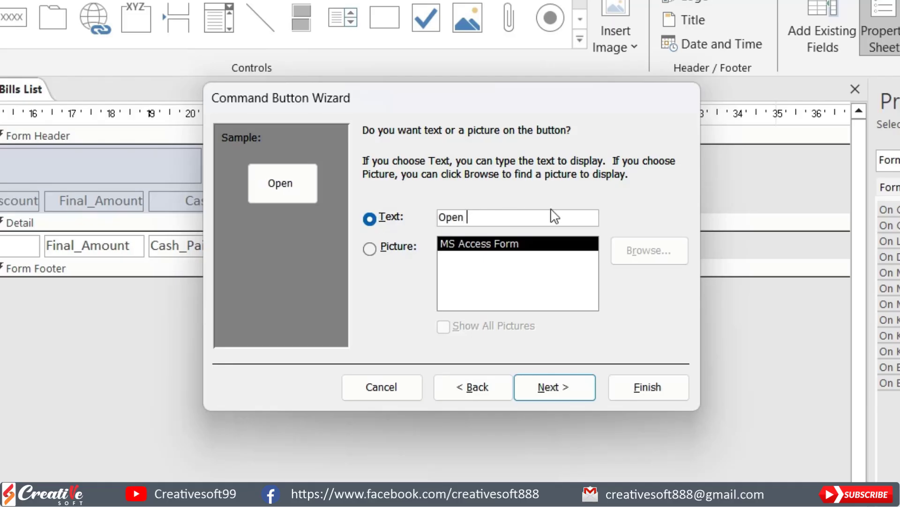
pyautogui.write('Bill')
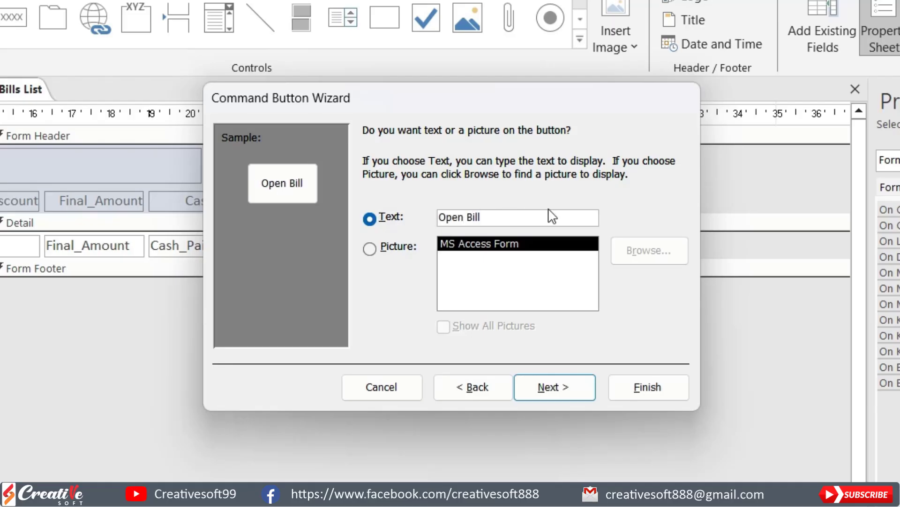
pyautogui.click(544, 394)
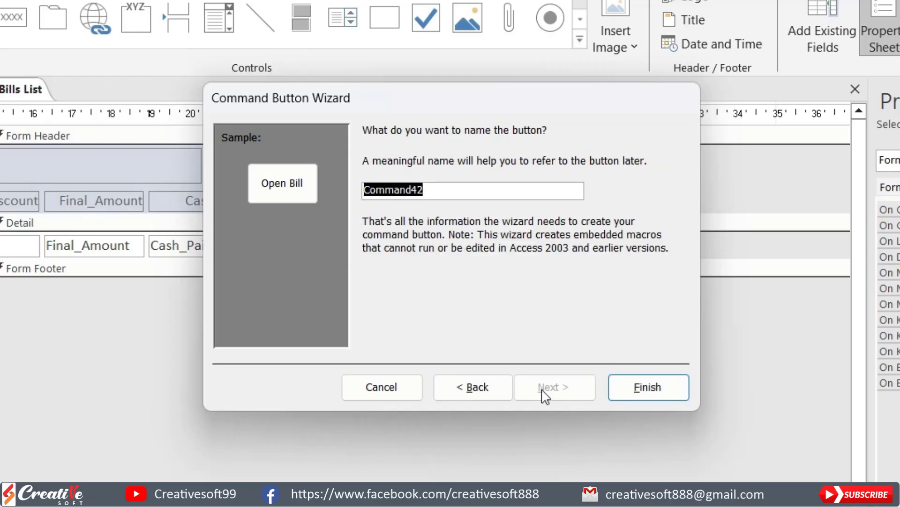
pyautogui.click(652, 392)
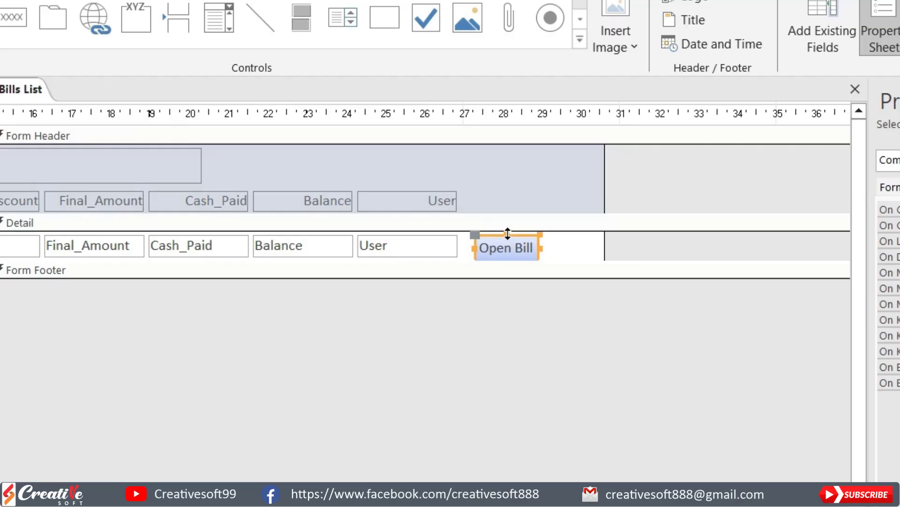
# Add the Open Bill button to the tabular layout directly after the User column, and narrow the form to the button's outer edge.
pyautogui.moveTo(496, 234); pyautogui.dragTo(459, 251)
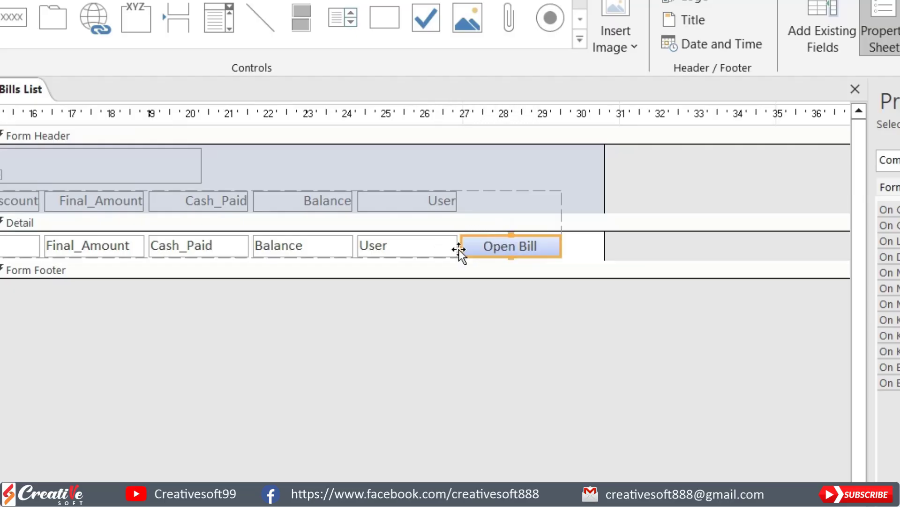
pyautogui.click(592, 248)
pyautogui.click(594, 248)
pyautogui.moveTo(605, 247); pyautogui.dragTo(563, 249)
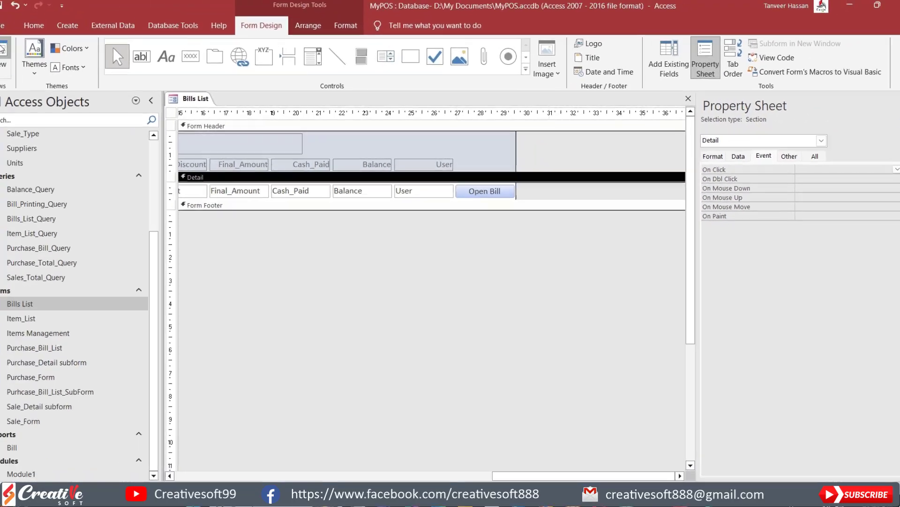
# Check the Open Bill button on each row in Form View, and return to Design View.
pyautogui.click(18, 52)
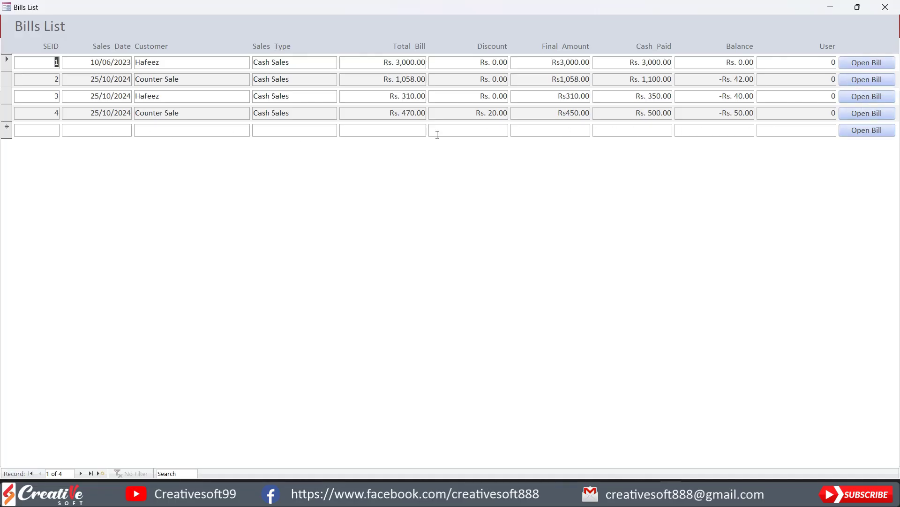
pyautogui.rightClick(481, 15)
pyautogui.click(503, 50)
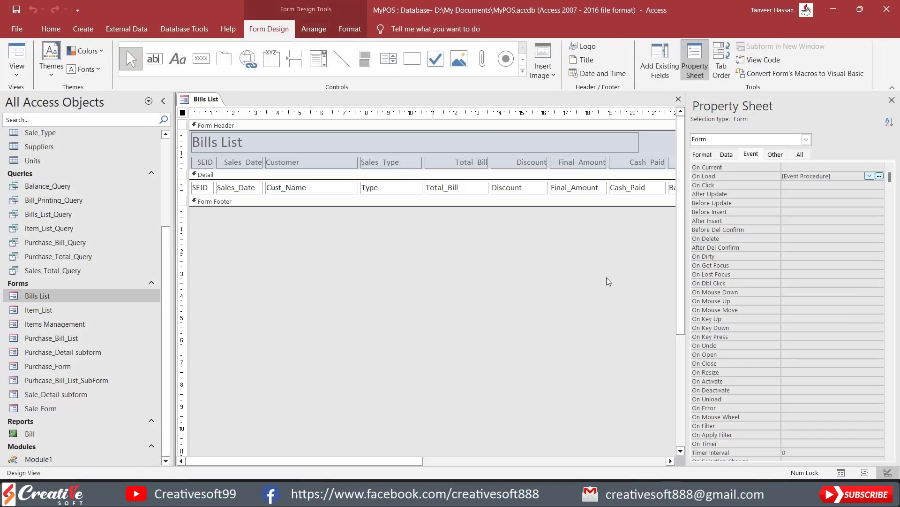
# Set the form's Allow Additions, Allow Deletions and Allow Edits properties to No.
pyautogui.click(728, 155)
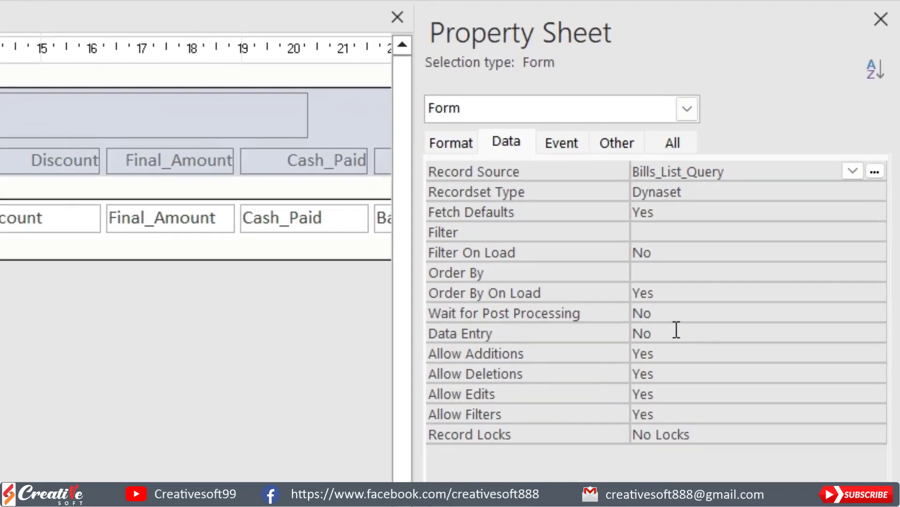
pyautogui.doubleClick(702, 353)
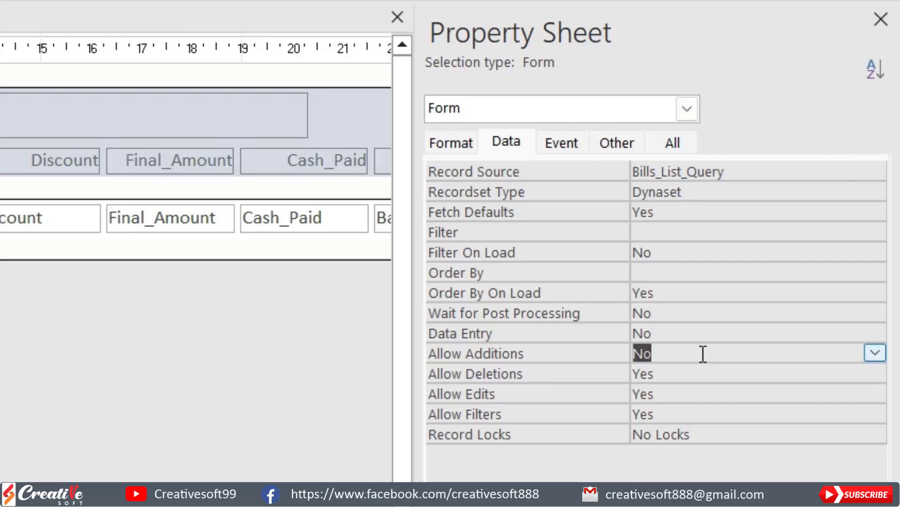
pyautogui.doubleClick(677, 374)
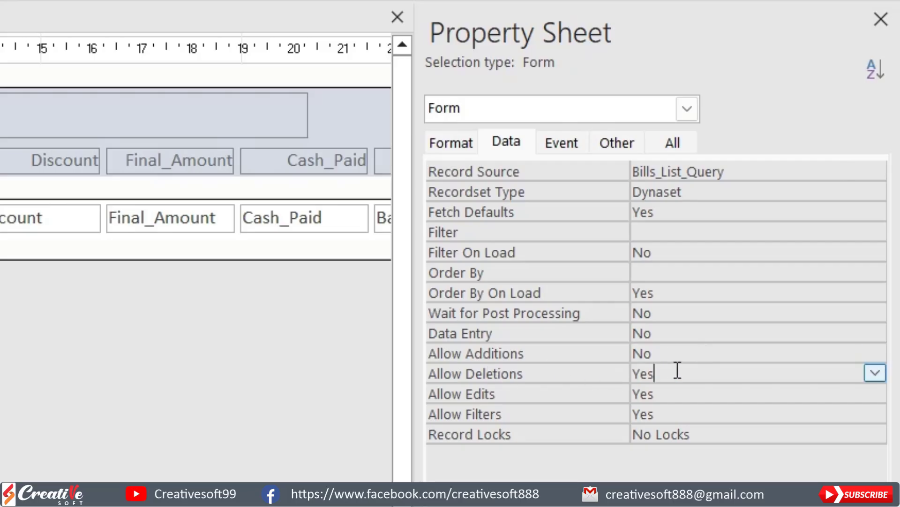
pyautogui.doubleClick(707, 393)
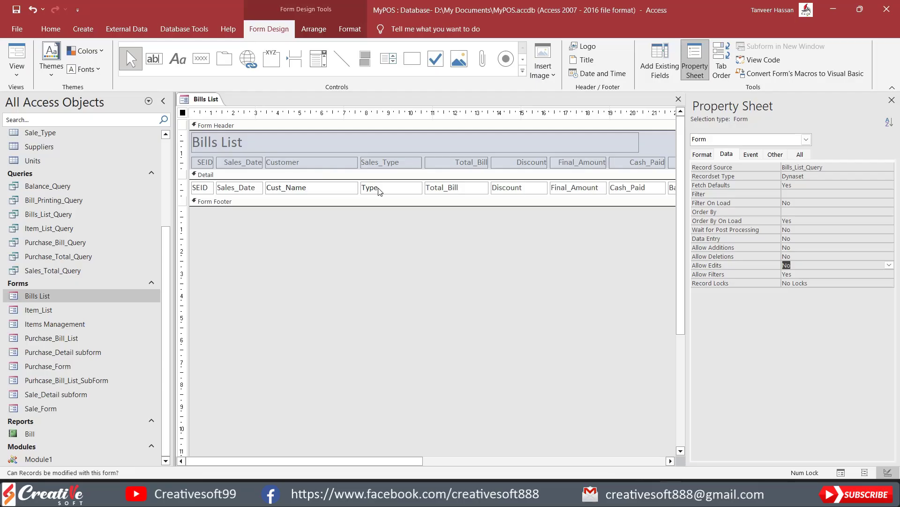
# Test opening bill 3 from the list in Form View, preview its printed bill, and close the report and Sale_Form.
pyautogui.click(15, 52)
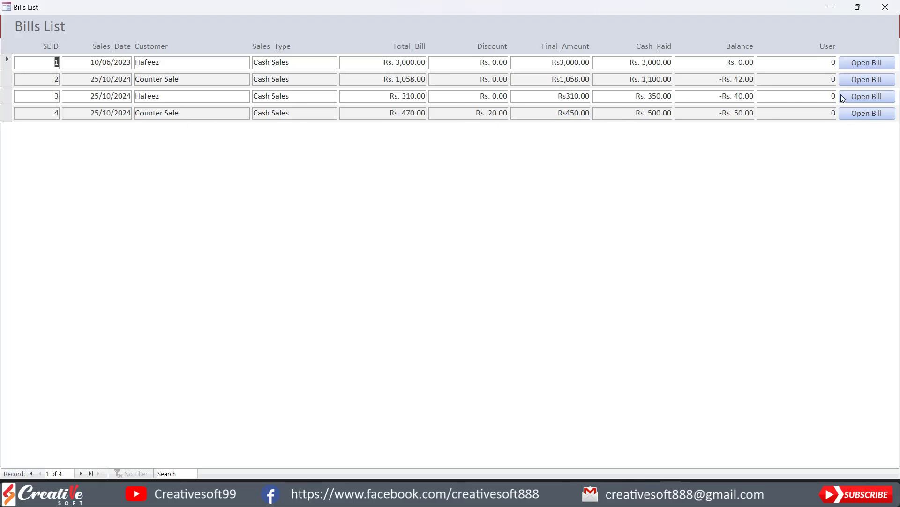
pyautogui.click(867, 96)
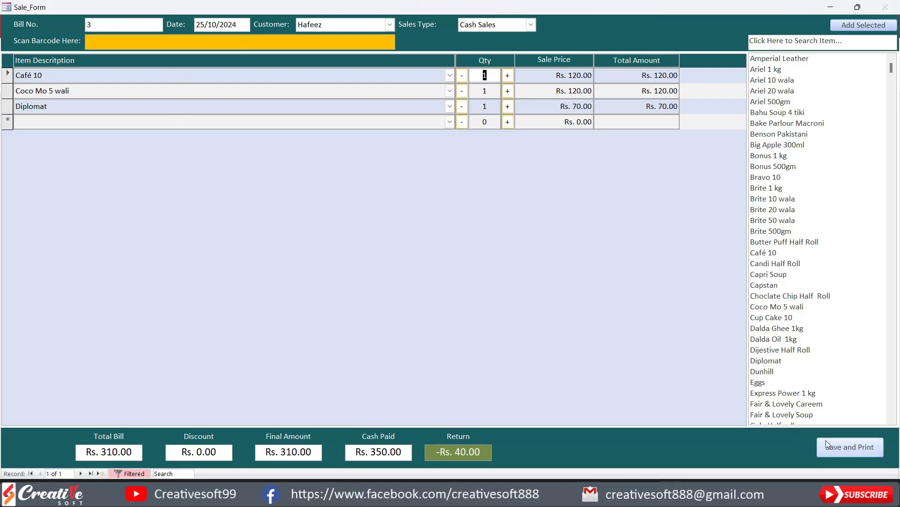
pyautogui.click(851, 447)
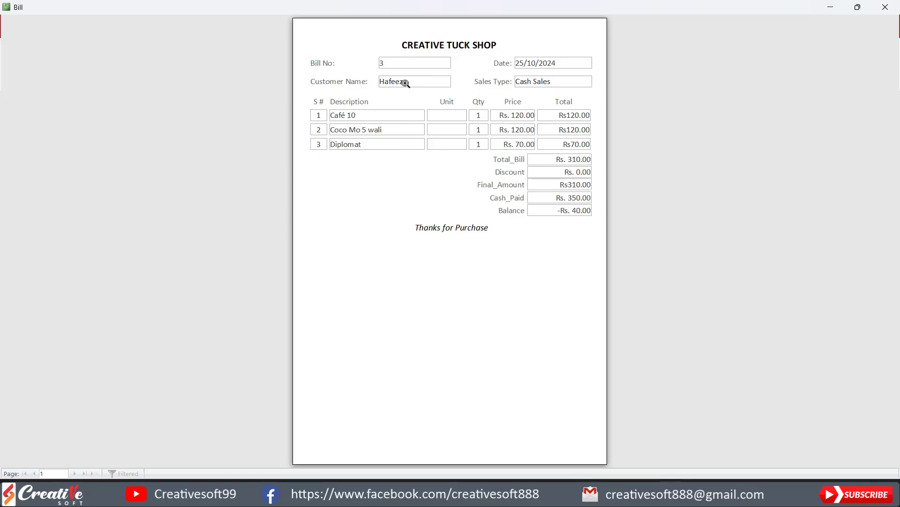
pyautogui.click(886, 7)
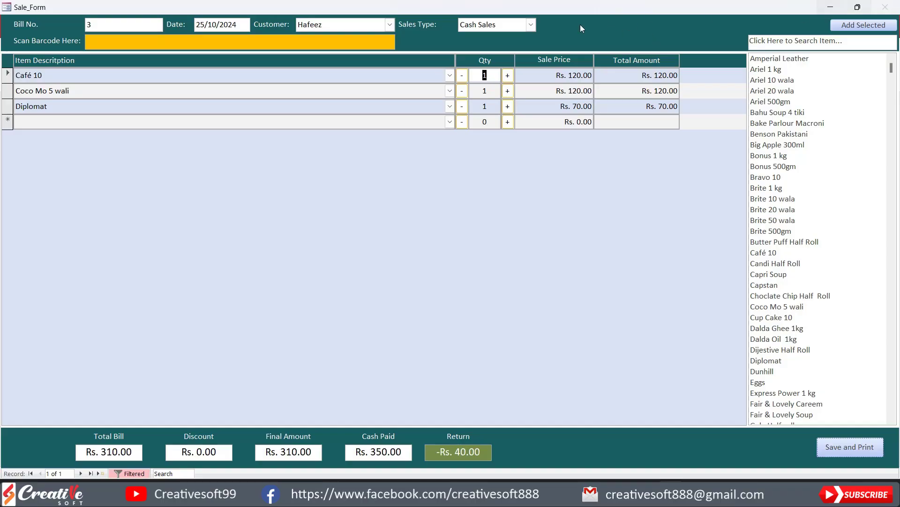
pyautogui.rightClick(576, 8)
pyautogui.click(603, 27)
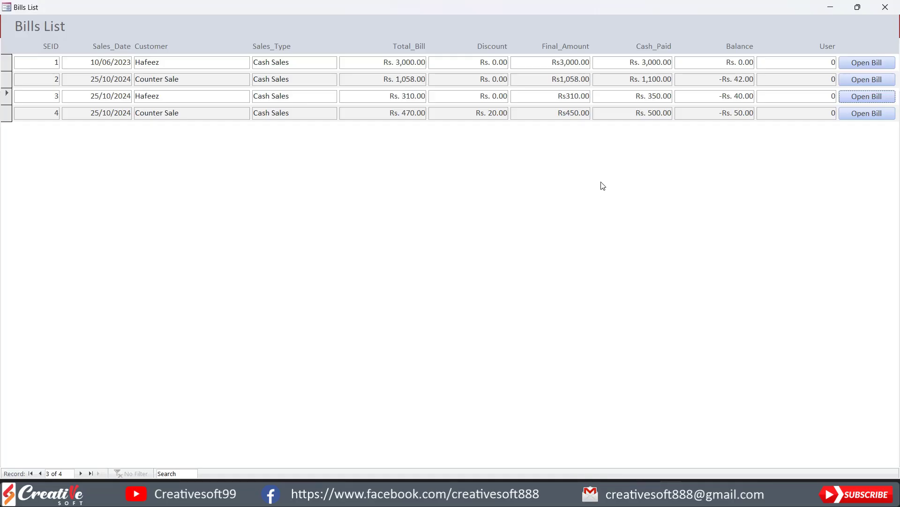
# Test the Open Bill buttons for bills 1 and 4, closing Sale_Form after each one.
pyautogui.click(844, 64)
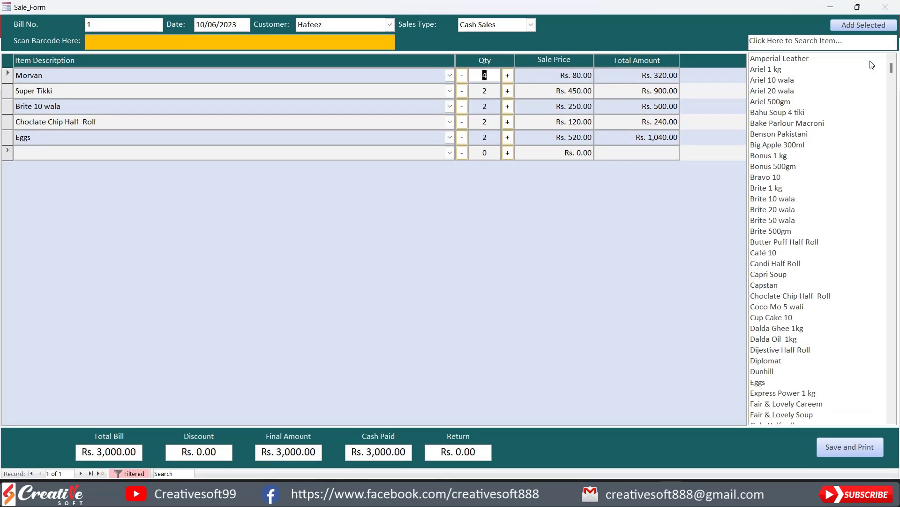
pyautogui.rightClick(641, 24)
pyautogui.click(677, 139)
pyautogui.click(876, 115)
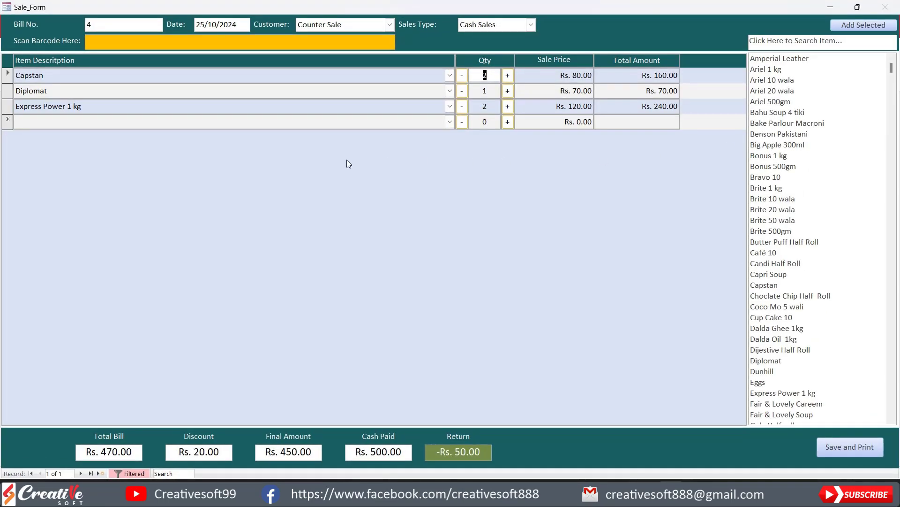
pyautogui.rightClick(638, 29)
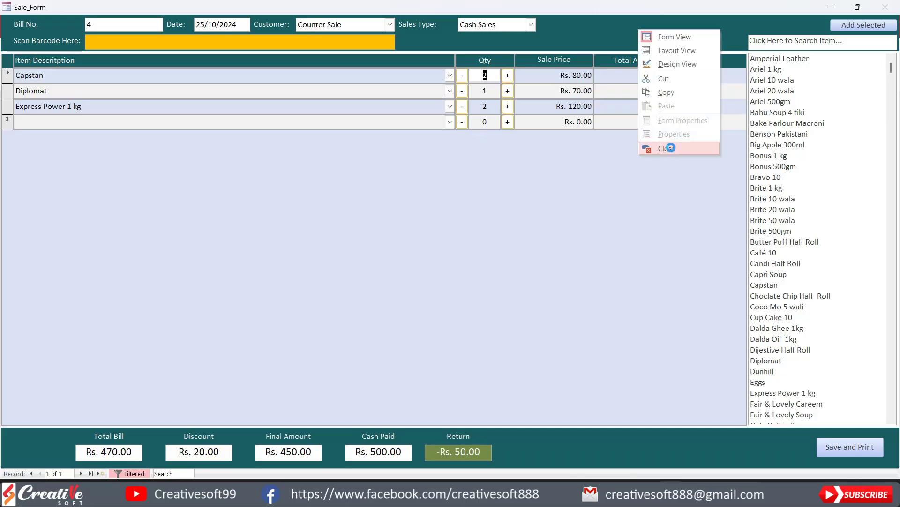
pyautogui.click(650, 146)
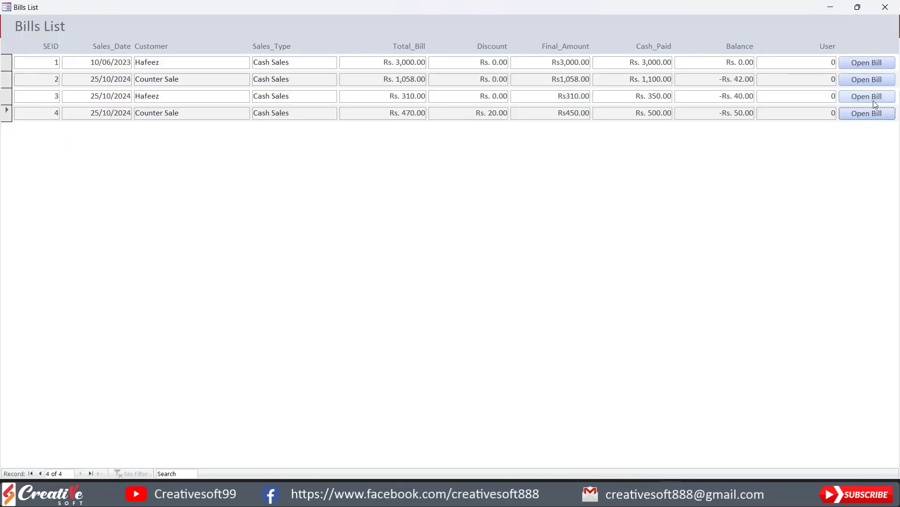